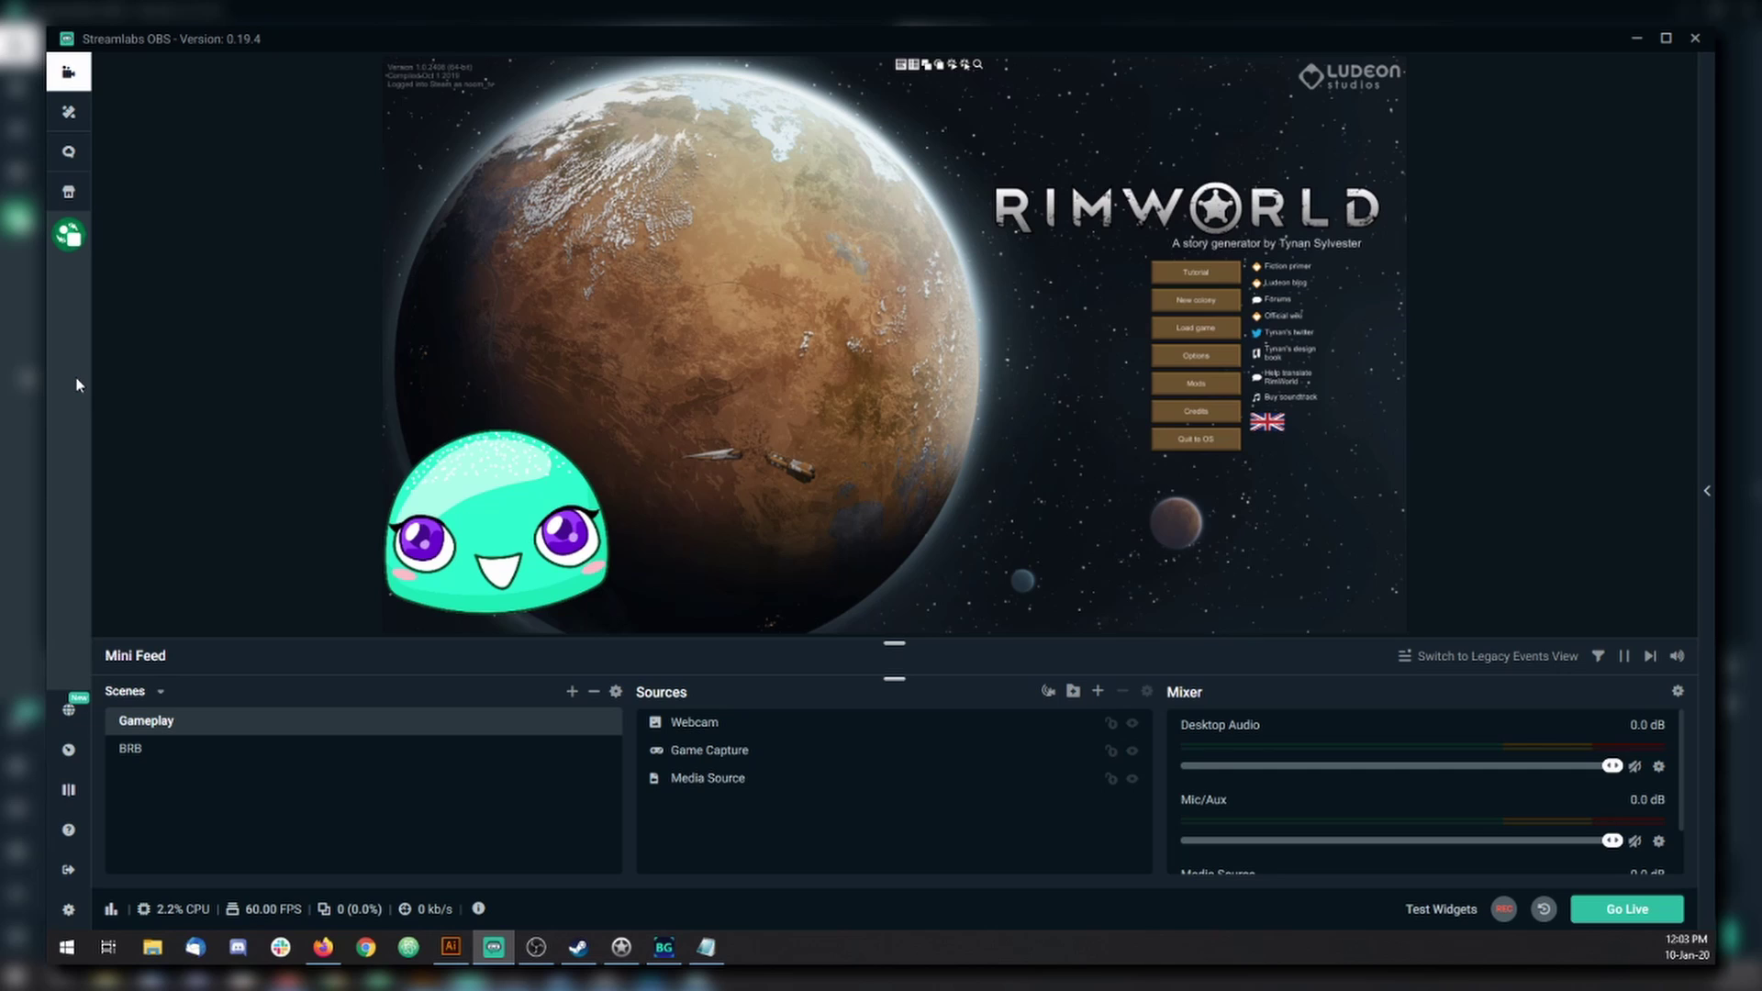
Step: Open the Better Motion app and pop it out into its own floating window
{"action": "left_click", "coordinate": [73, 242]}
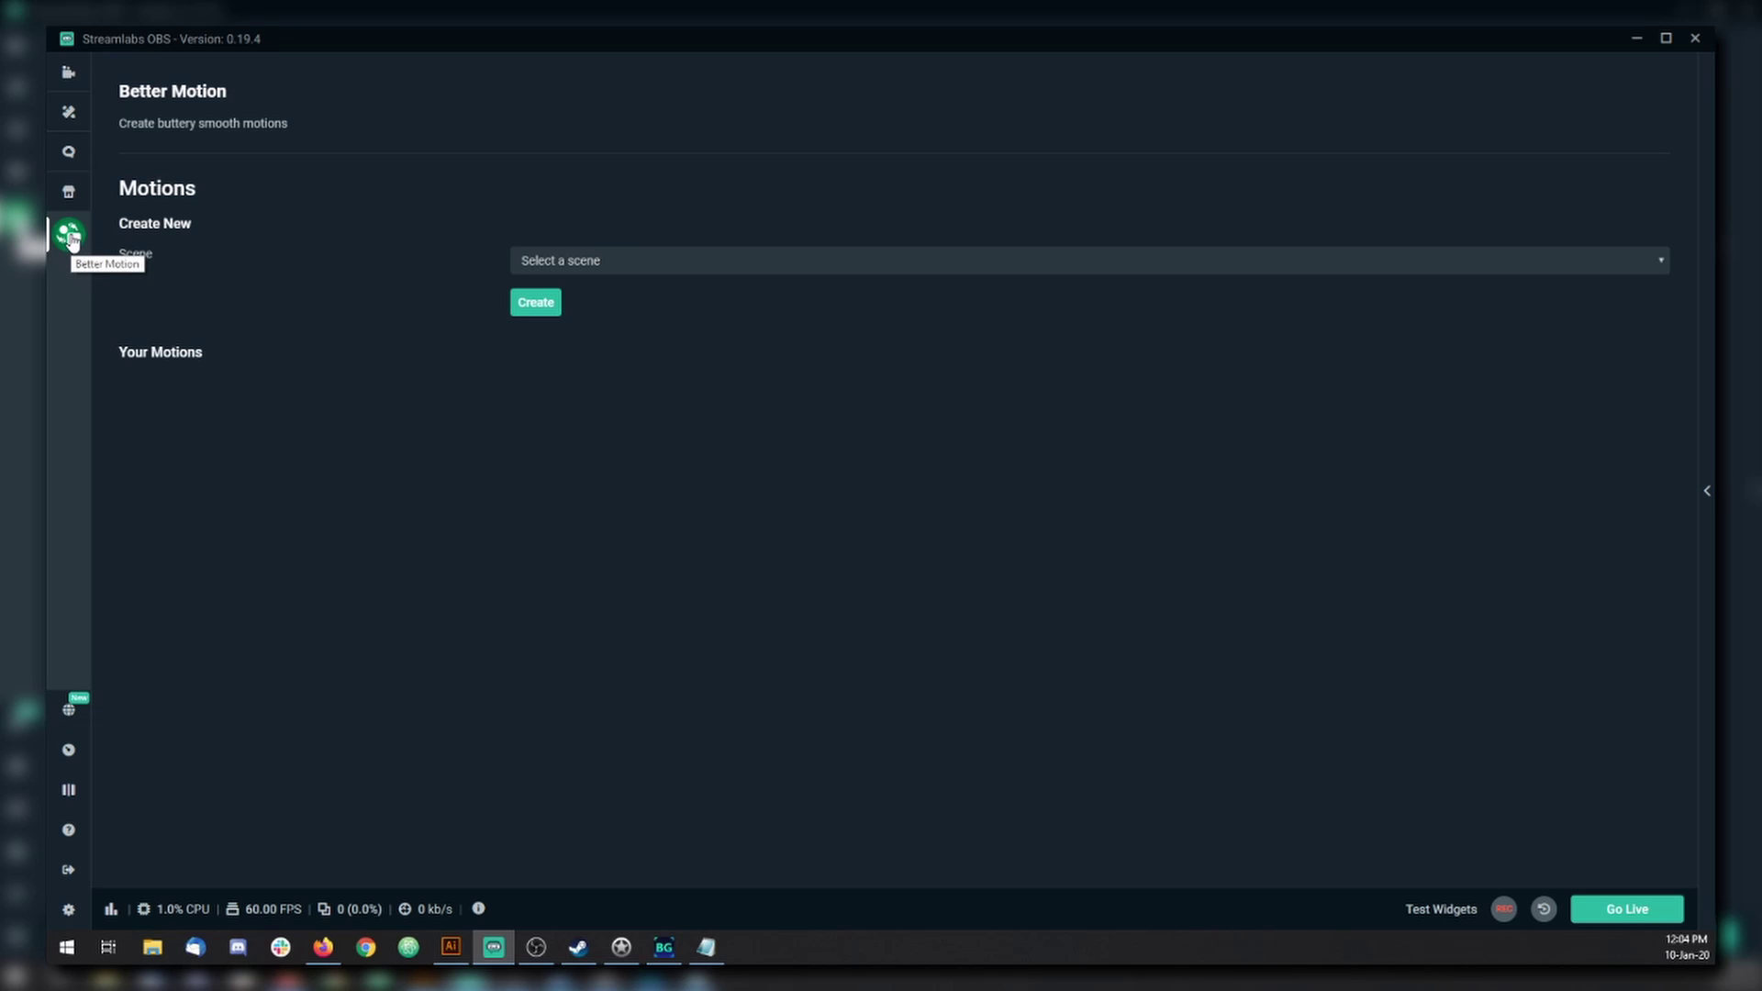
{"action": "left_click_drag", "start_coordinate": [73, 240], "coordinate": [300, 249]}
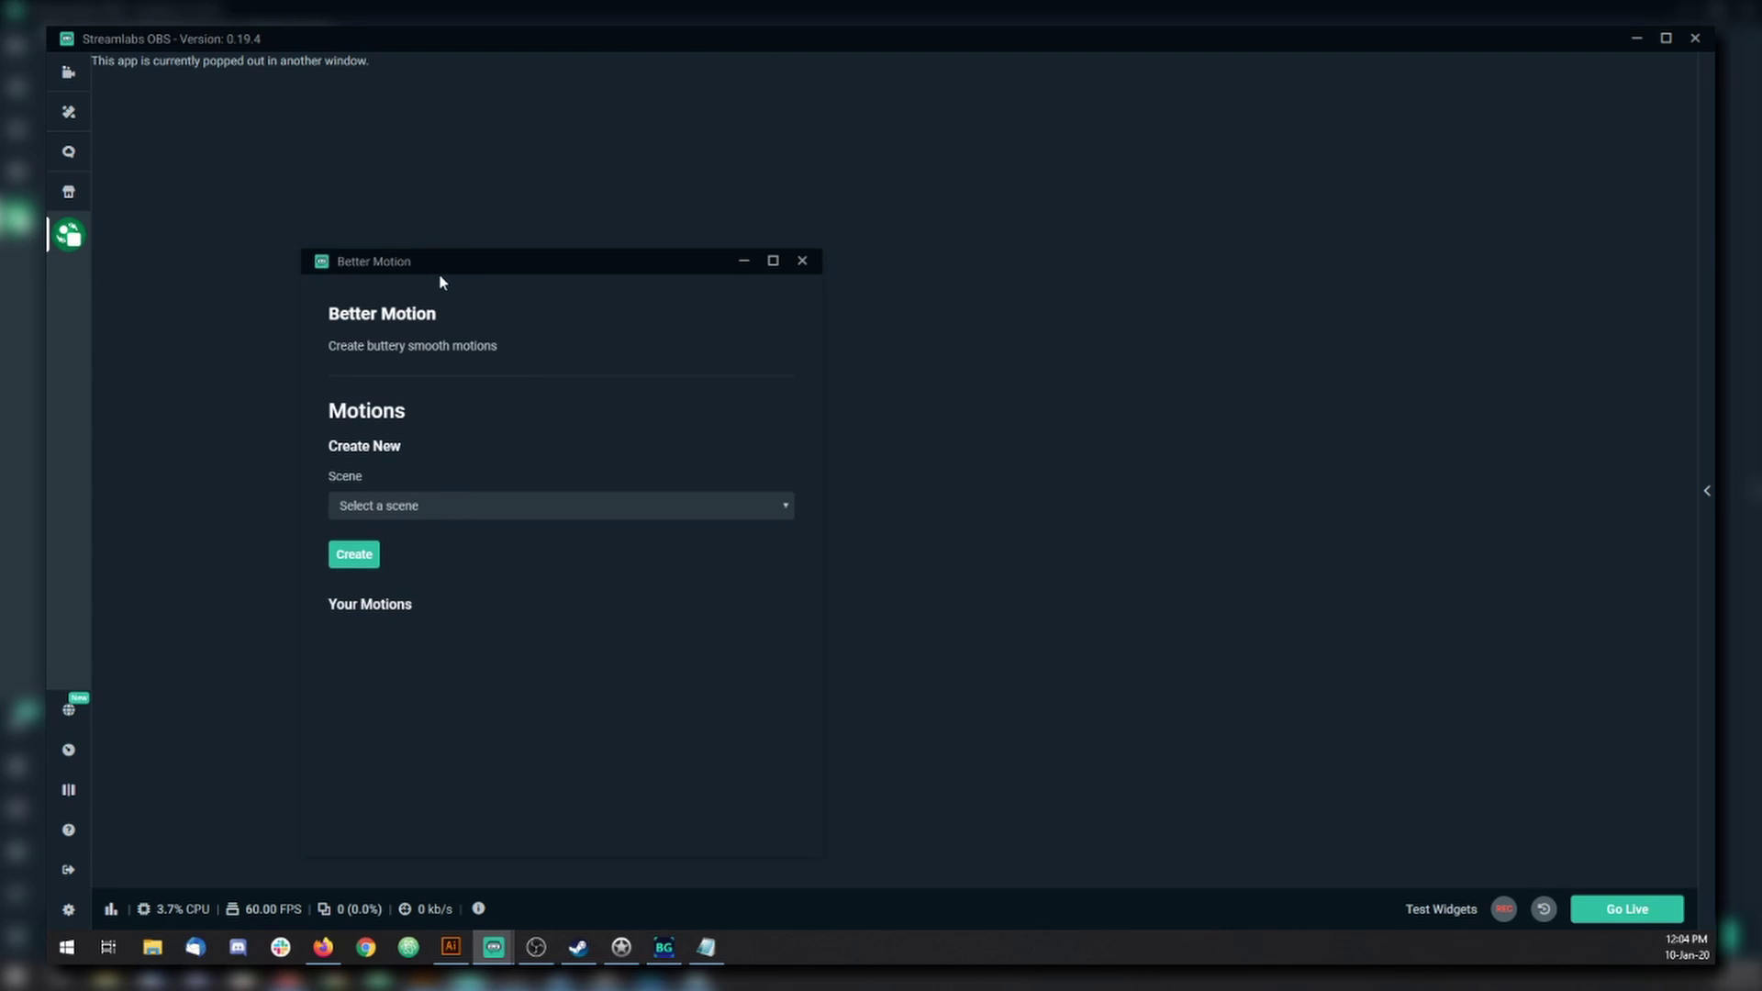
{"action": "left_click_drag", "start_coordinate": [441, 279], "coordinate": [270, 187]}
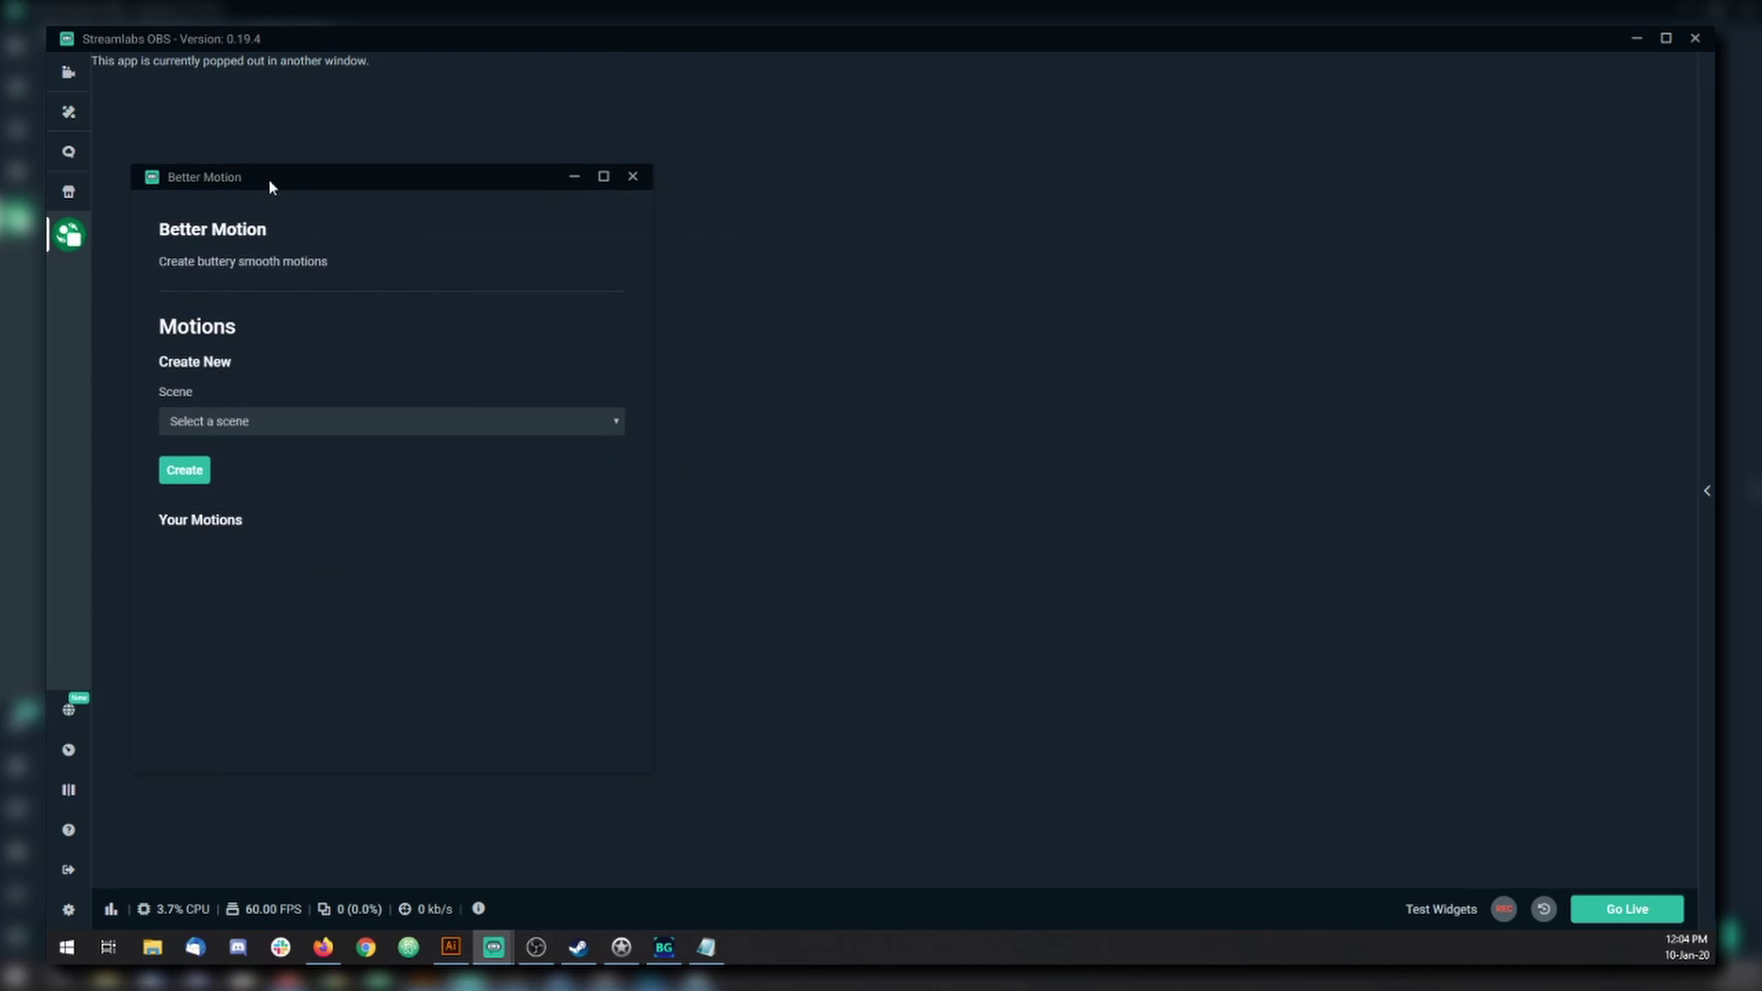
Step: Return to the editor and select the Game Capture source in the BRB scene
{"action": "left_click", "coordinate": [73, 77]}
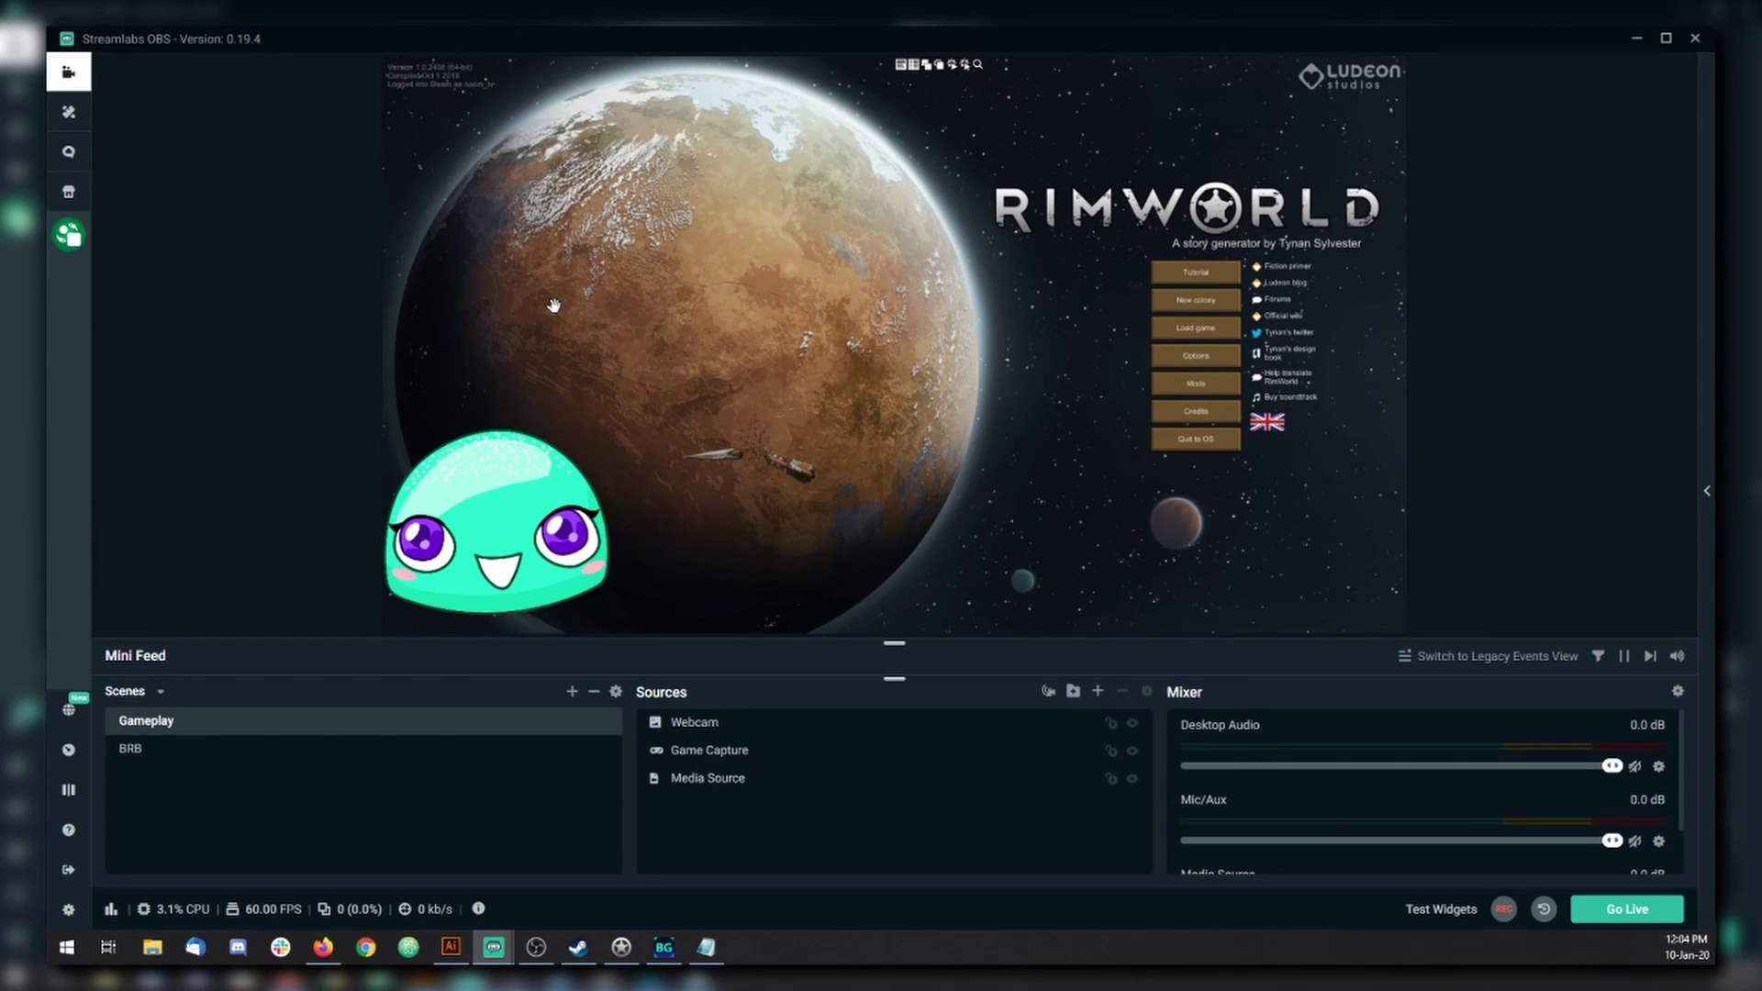
{"action": "left_click", "coordinate": [147, 755]}
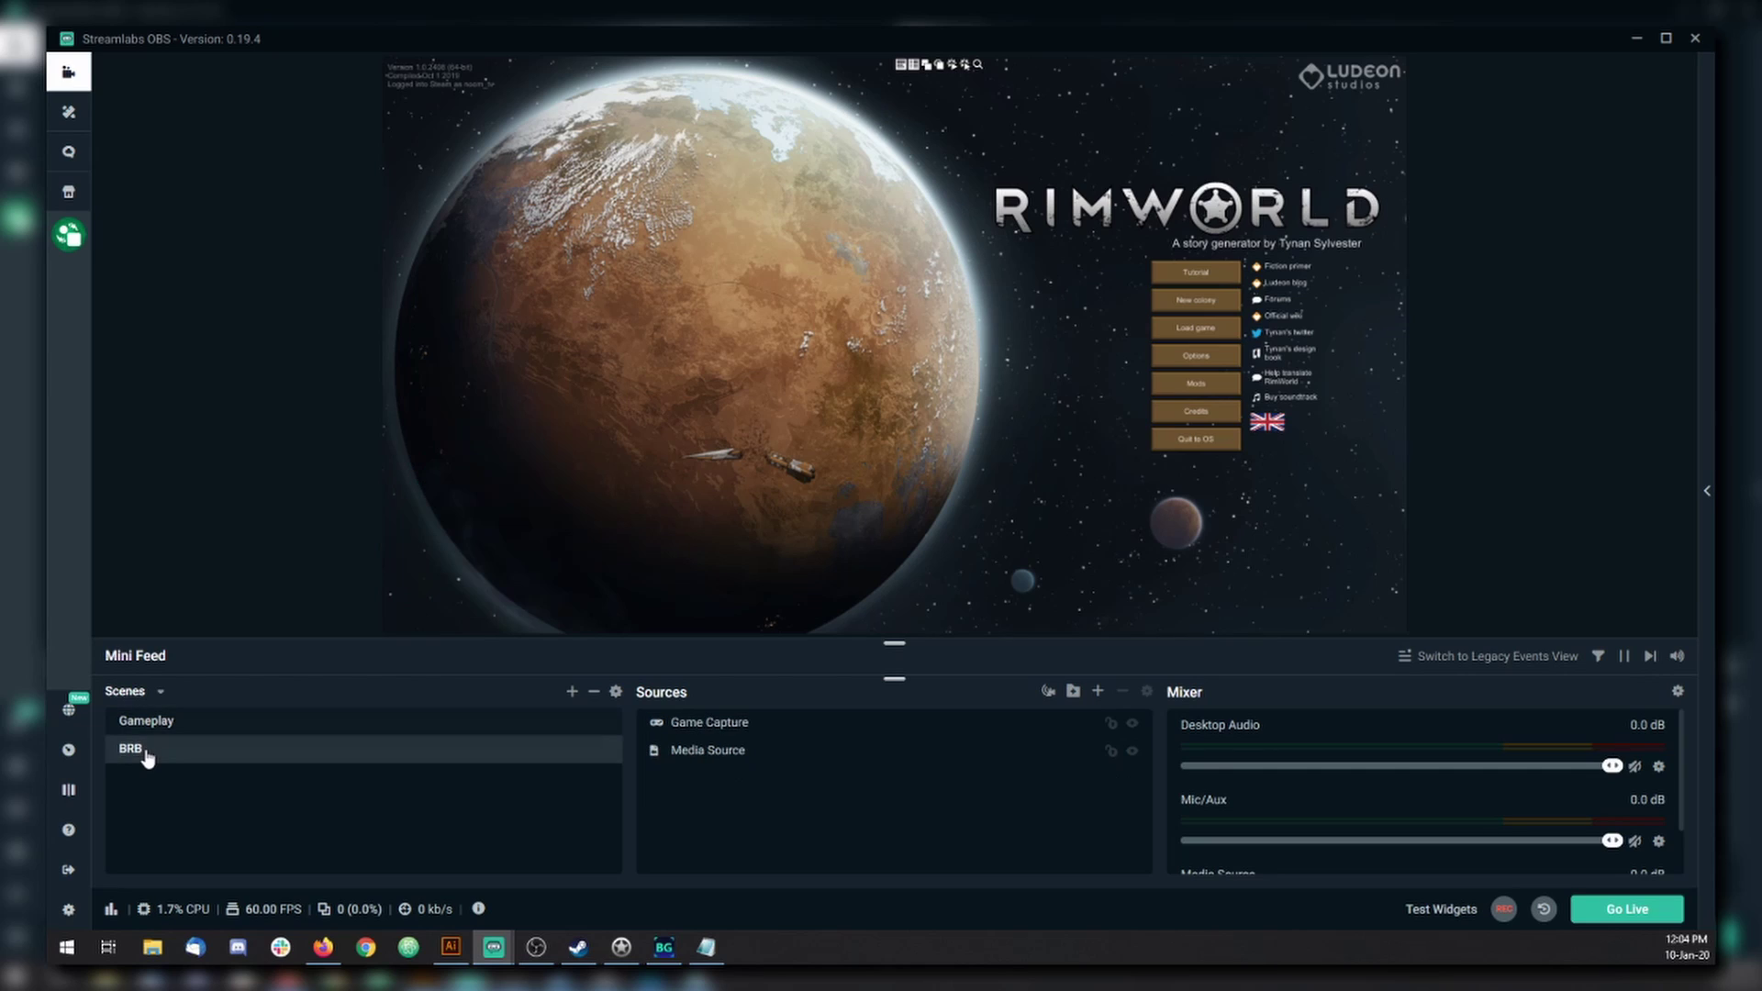
{"action": "left_click", "coordinate": [731, 724]}
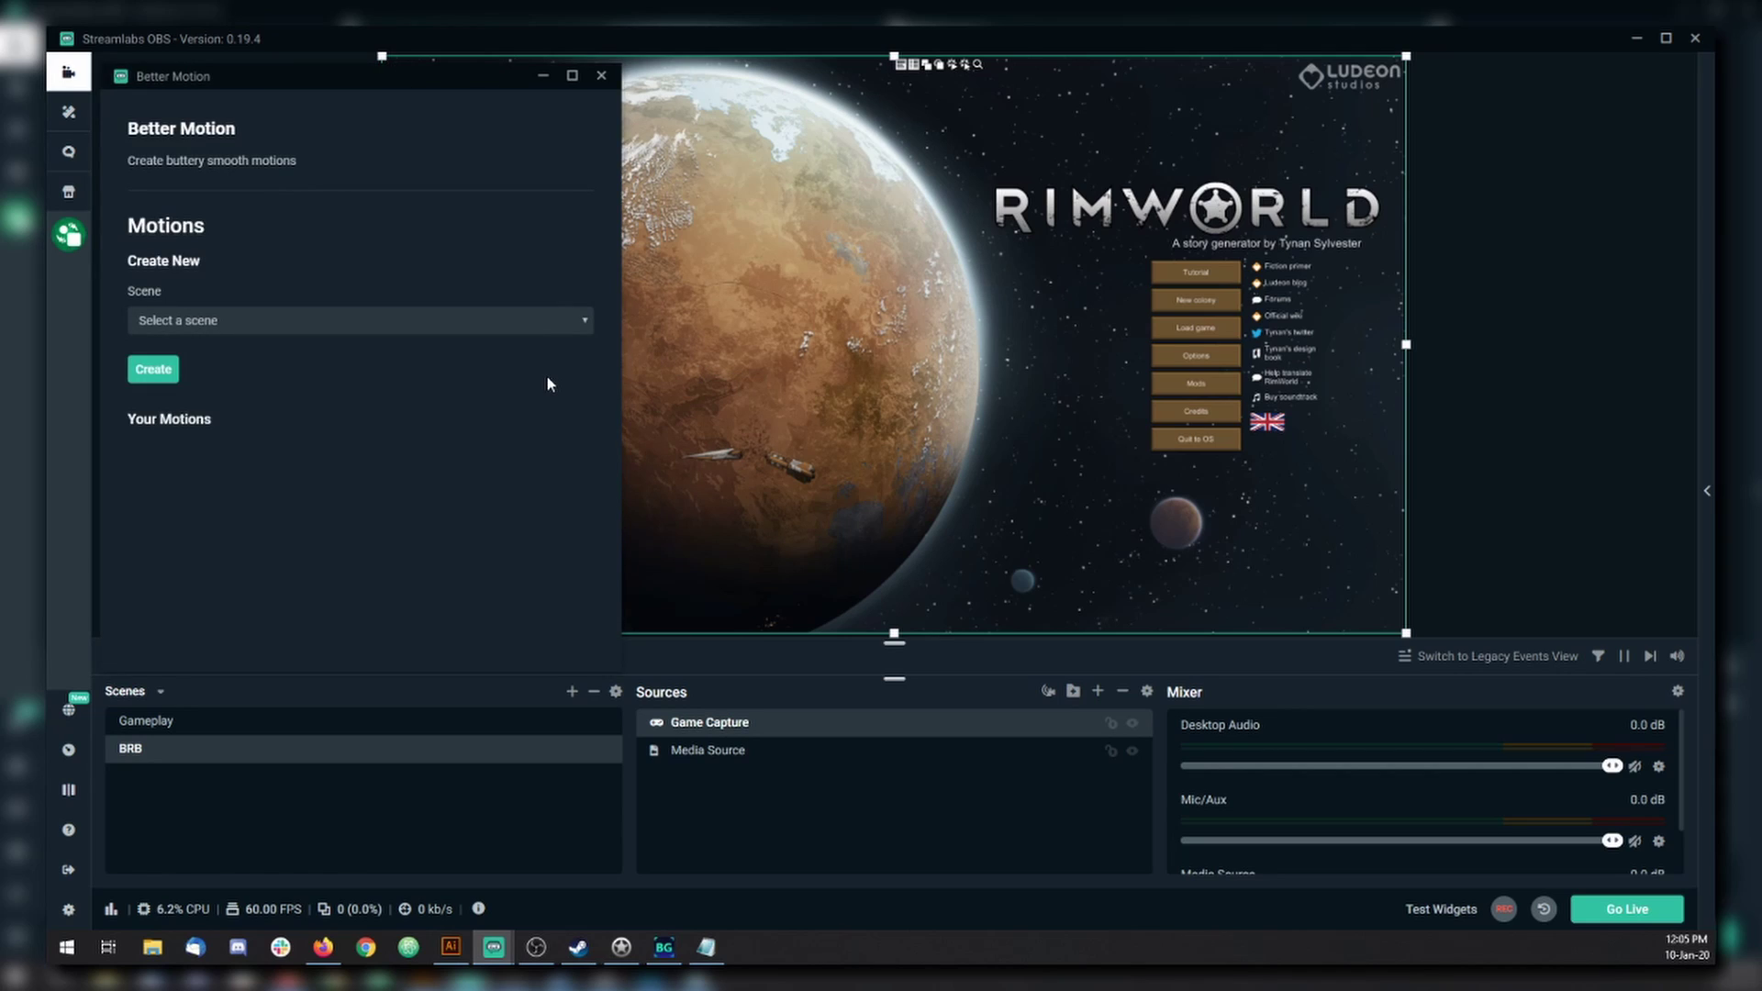
Step: Create a new Position motion for the Game Capture source in the BRB scene
{"action": "left_click", "coordinate": [263, 323]}
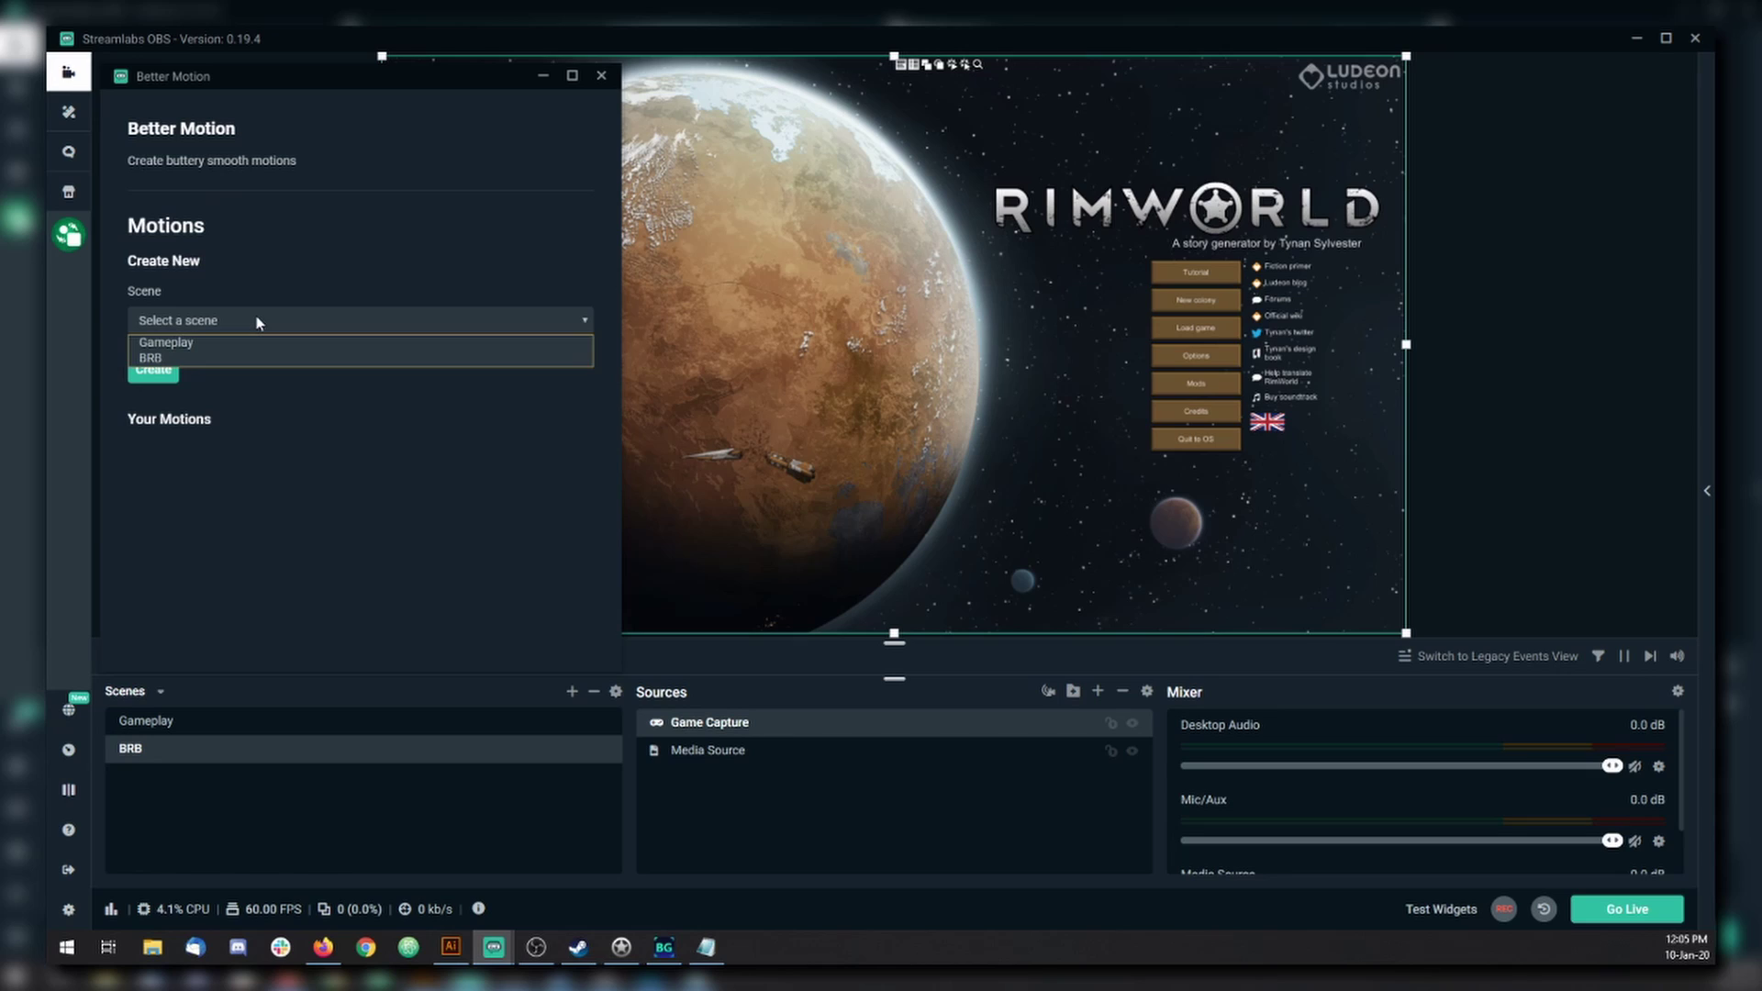
{"action": "left_click", "coordinate": [173, 358]}
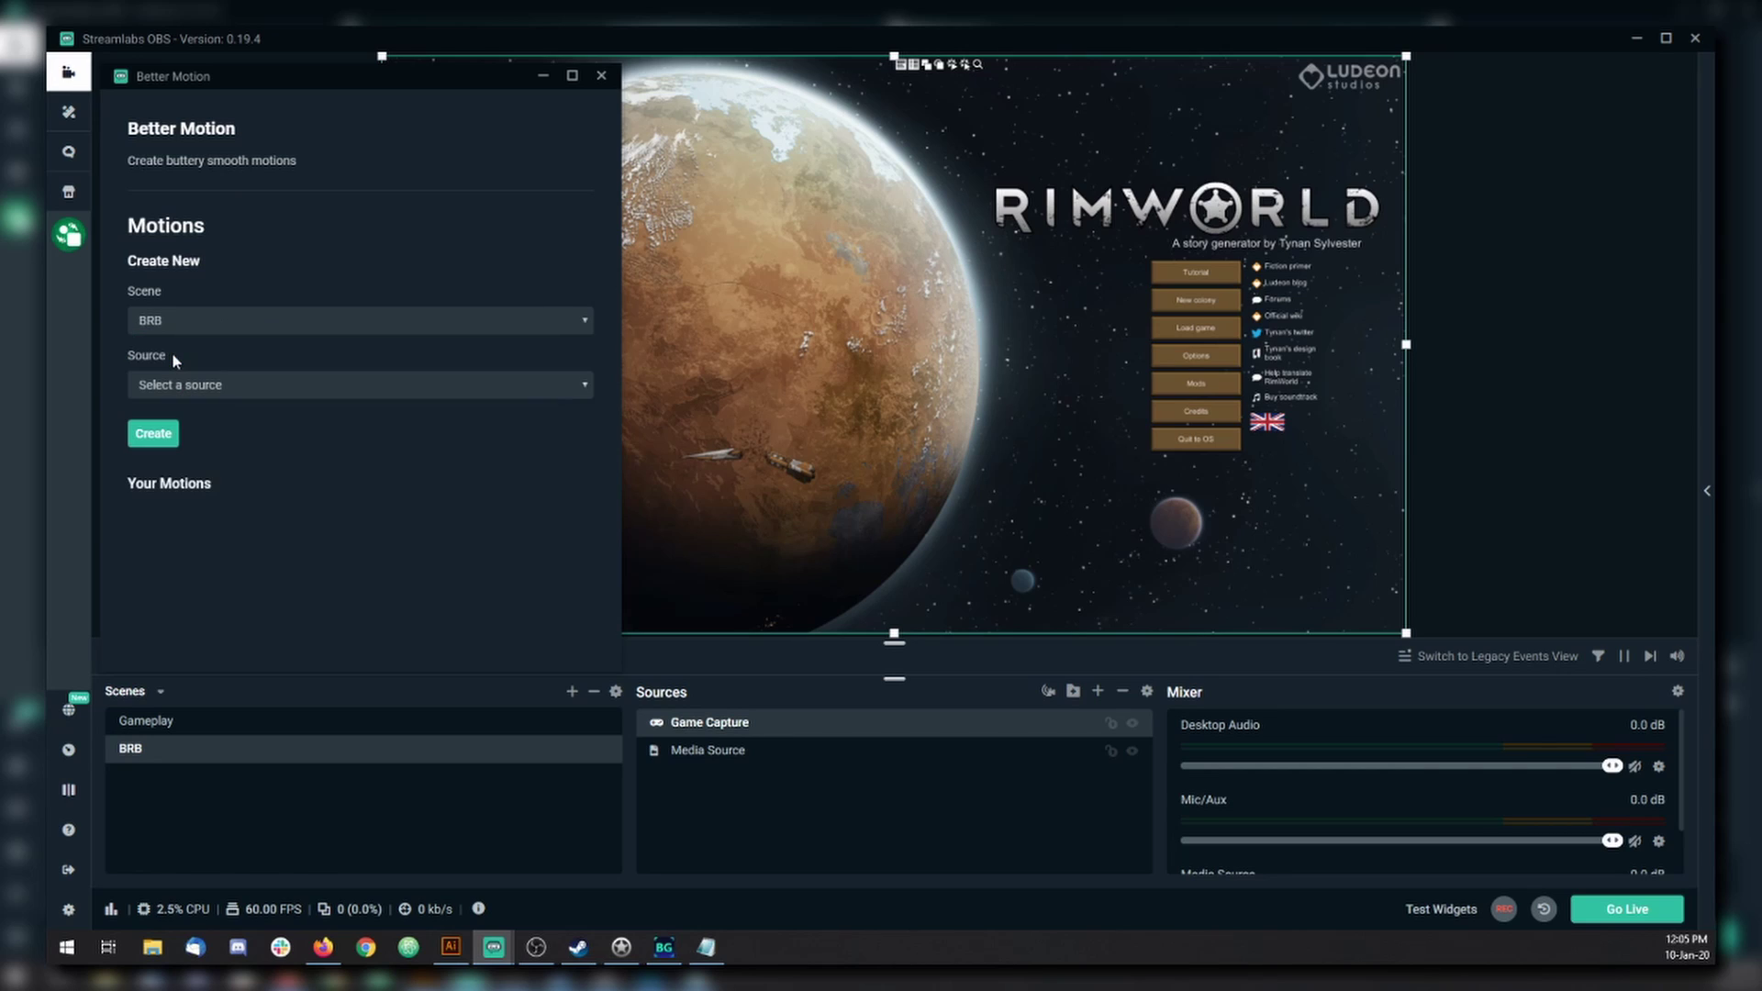
{"action": "left_click", "coordinate": [229, 399]}
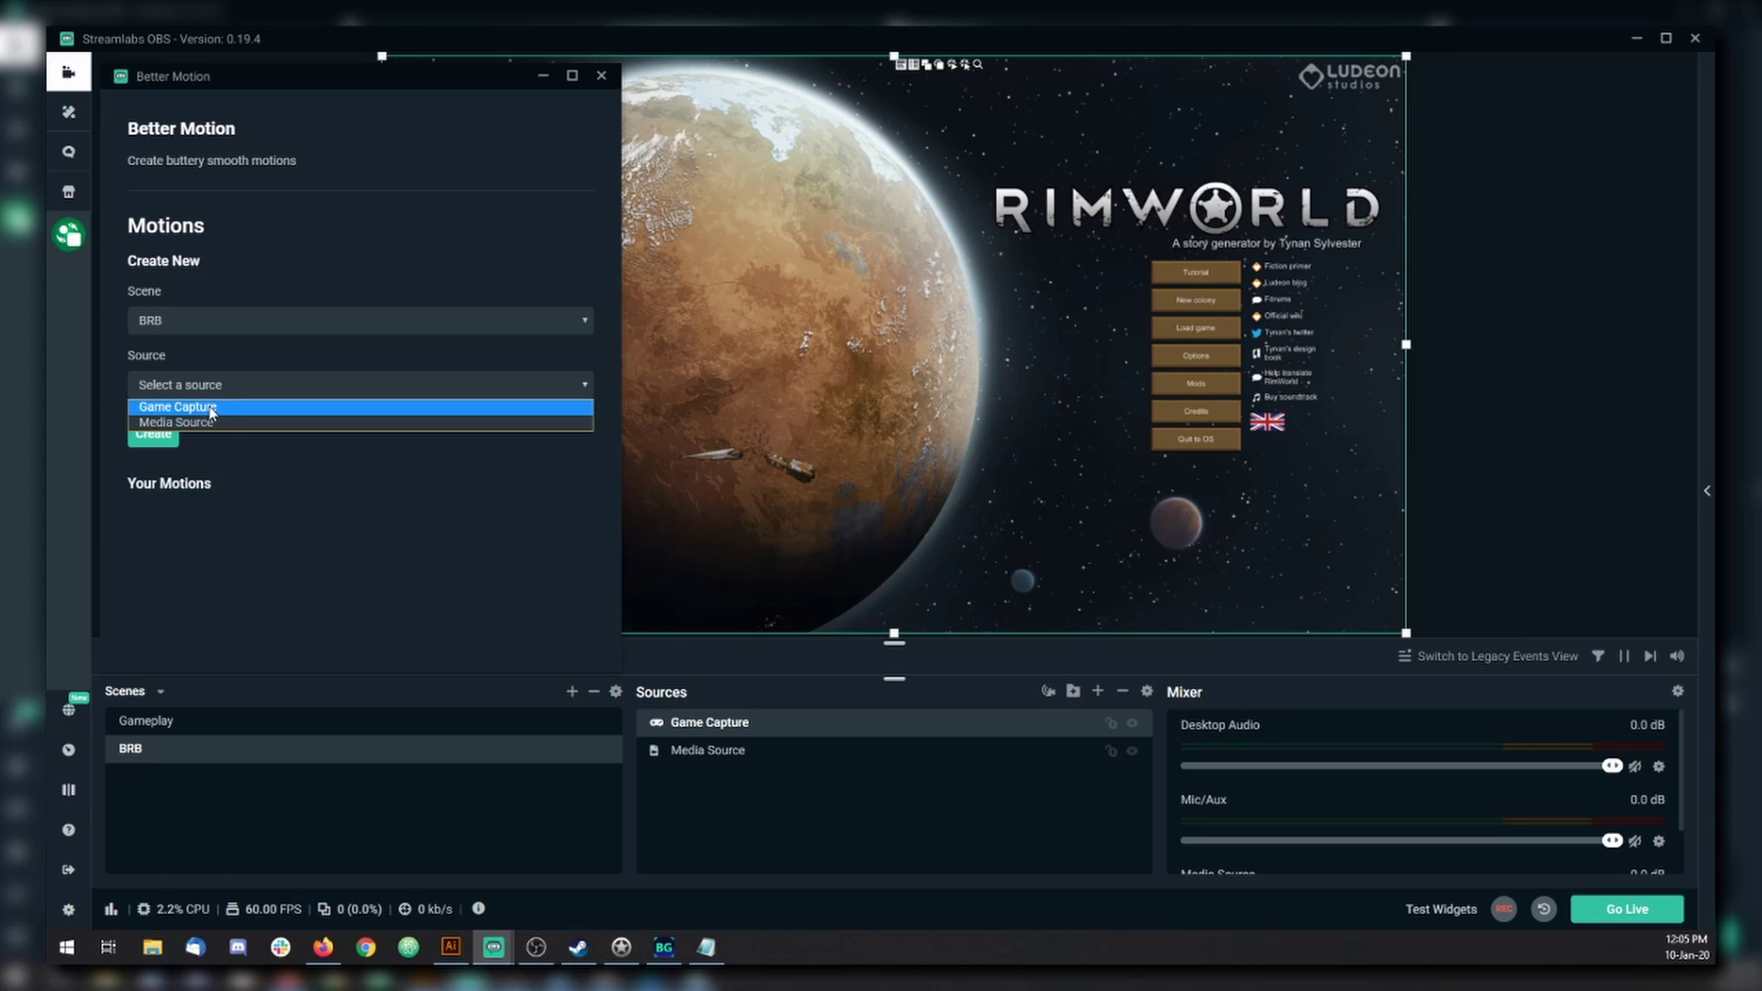
{"action": "left_click", "coordinate": [211, 412]}
{"action": "left_click", "coordinate": [185, 444]}
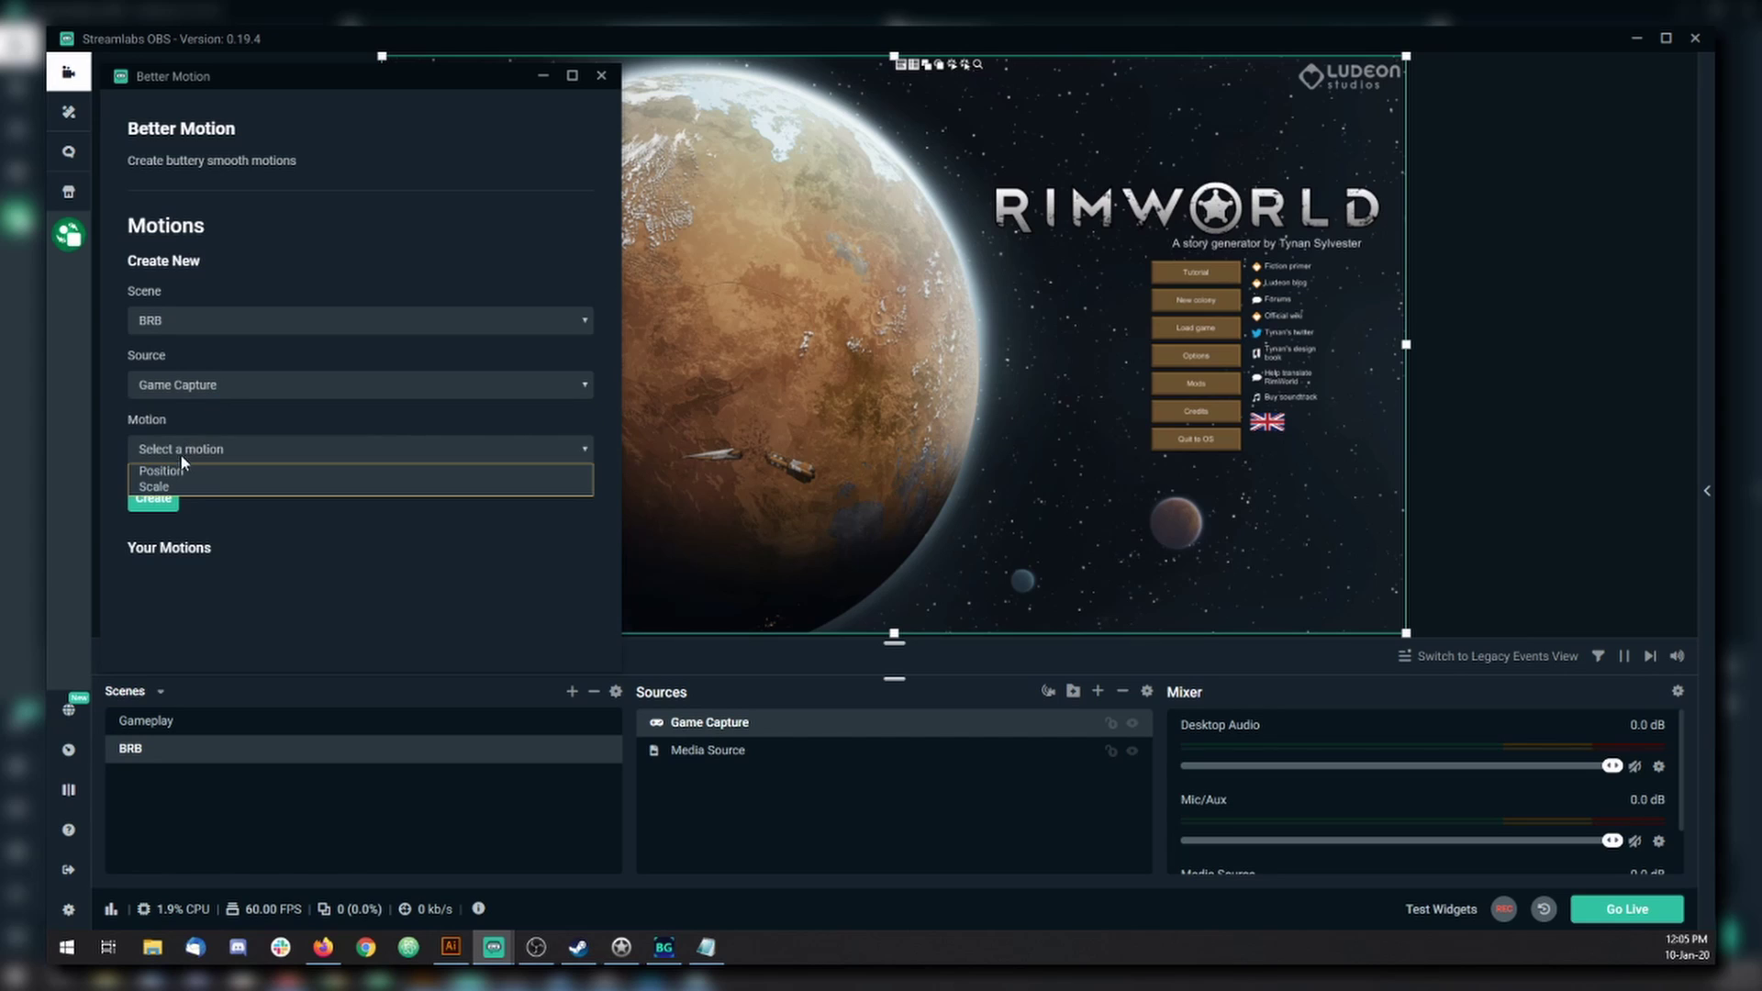
{"action": "left_click", "coordinate": [169, 472]}
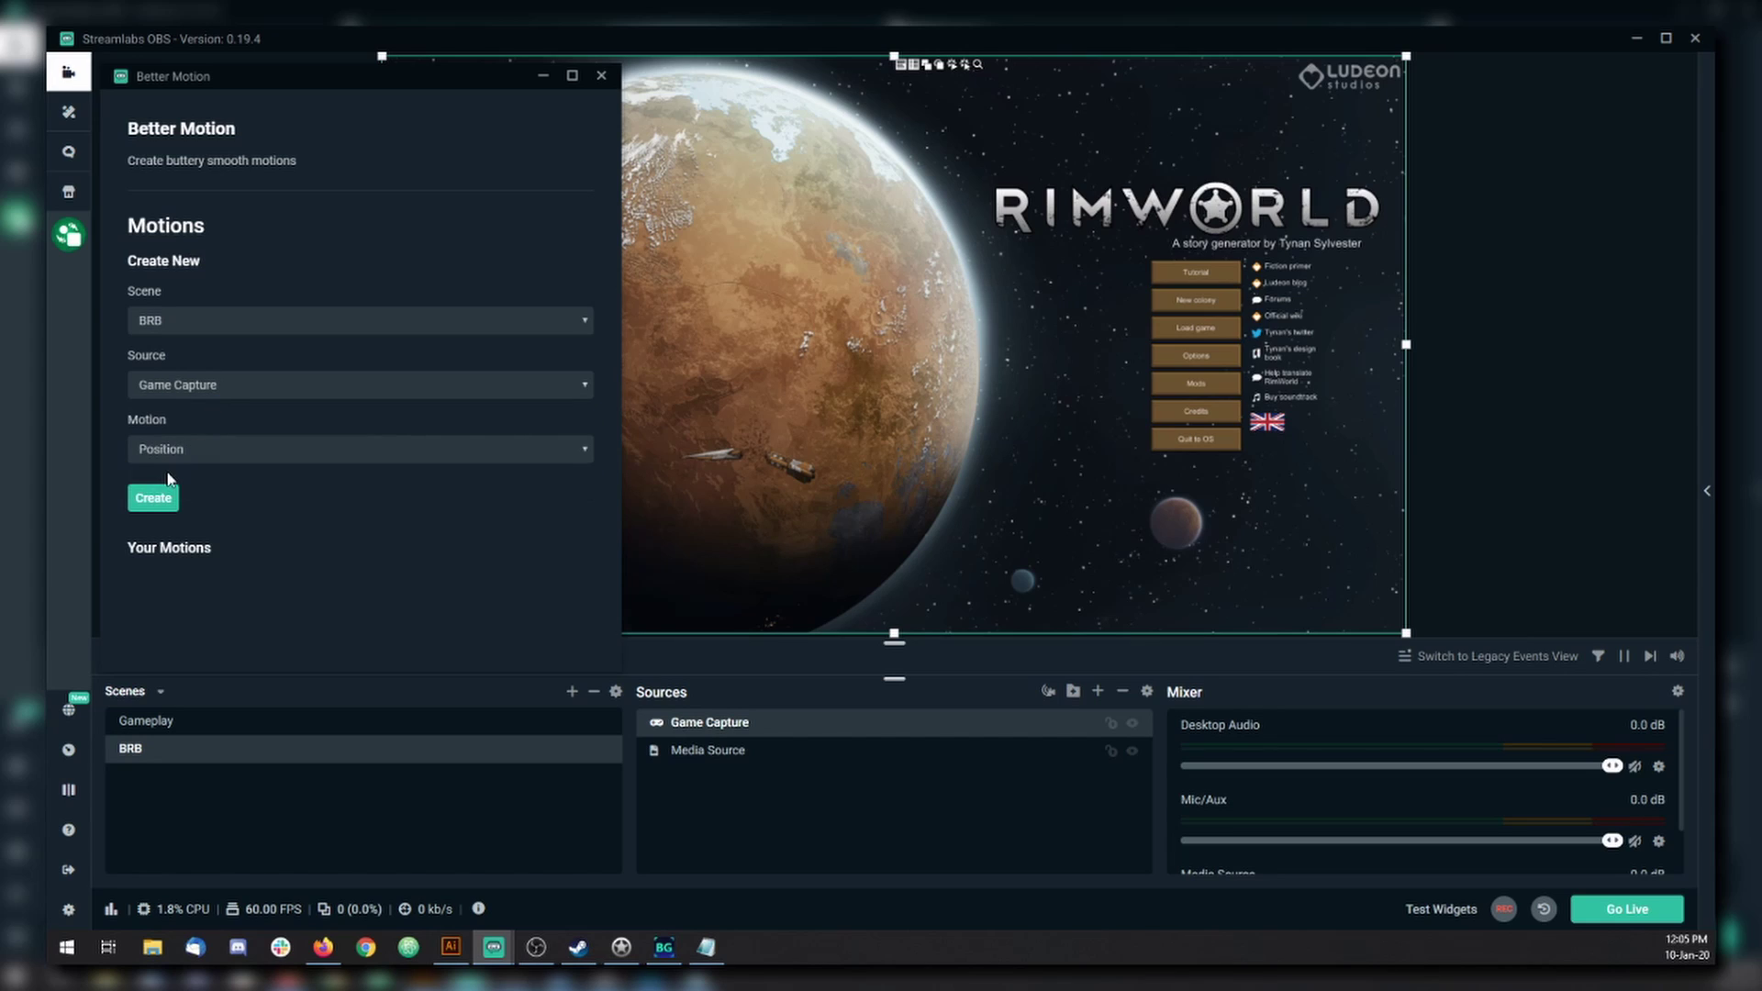
{"action": "left_click", "coordinate": [155, 505]}
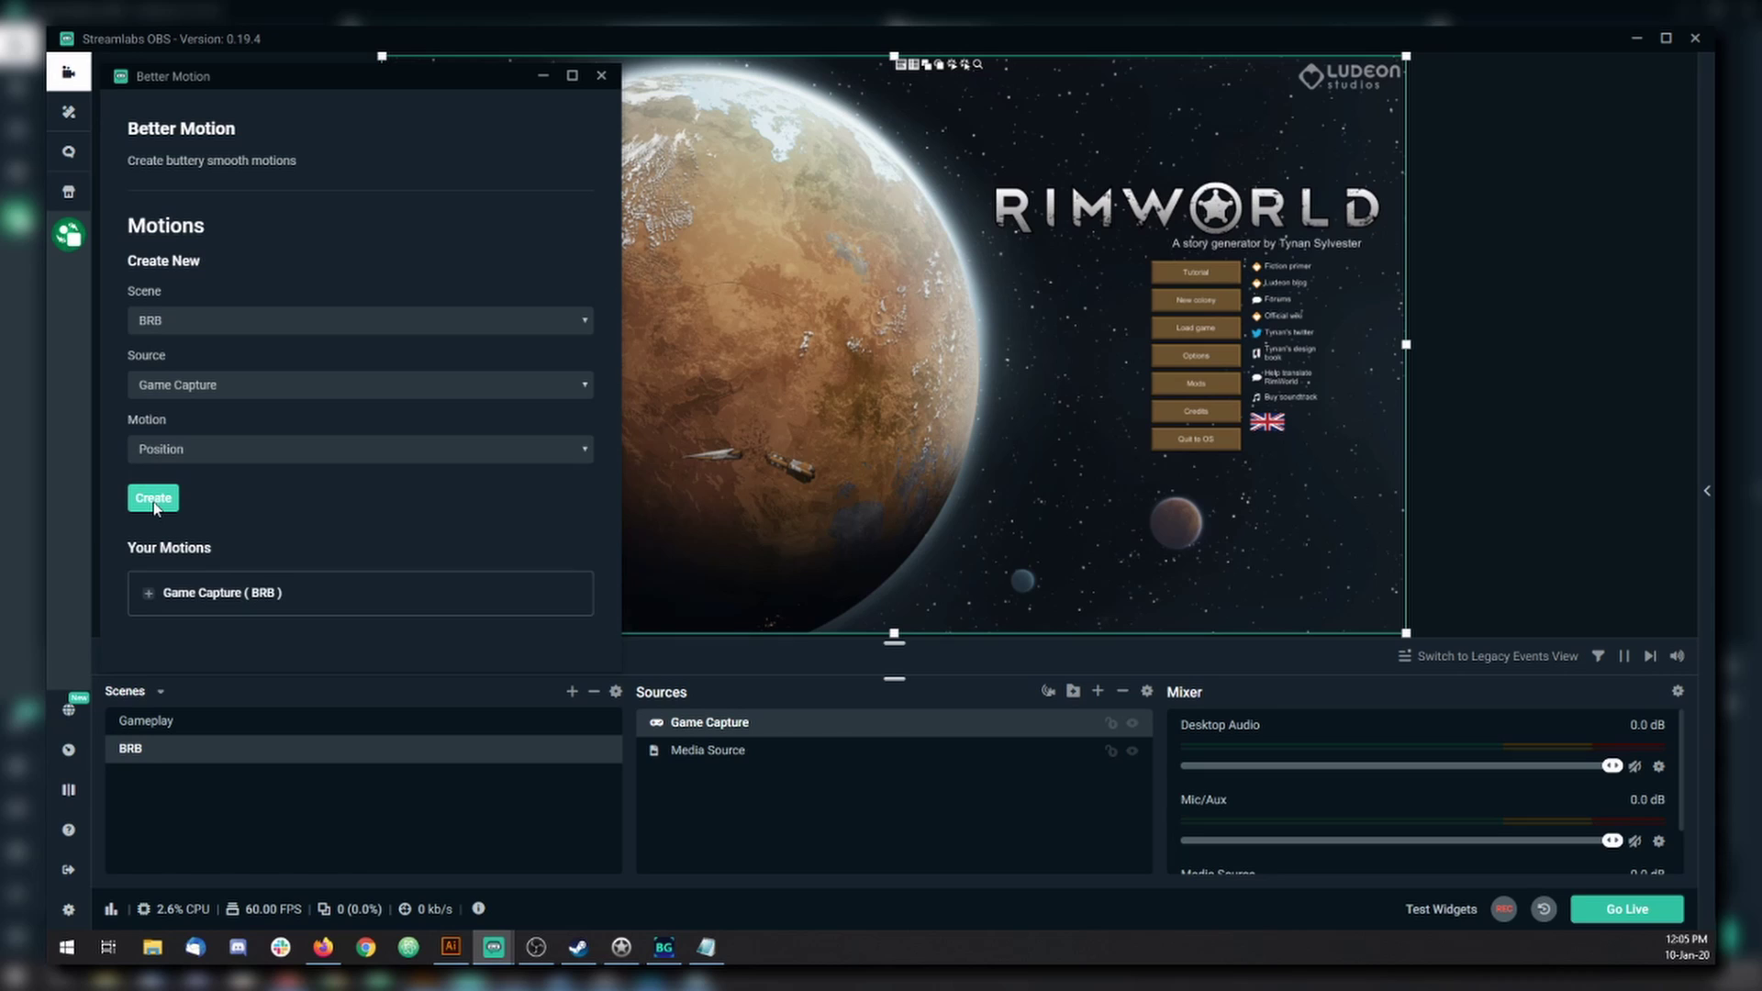
Step: Expand the Game Capture (BRB) motion beside the preview and examine its motion type, start and end values, and duration
{"action": "left_click", "coordinate": [215, 594]}
{"action": "scroll", "coordinate": [262, 478], "scroll_direction": "down", "scroll_amount": 3}
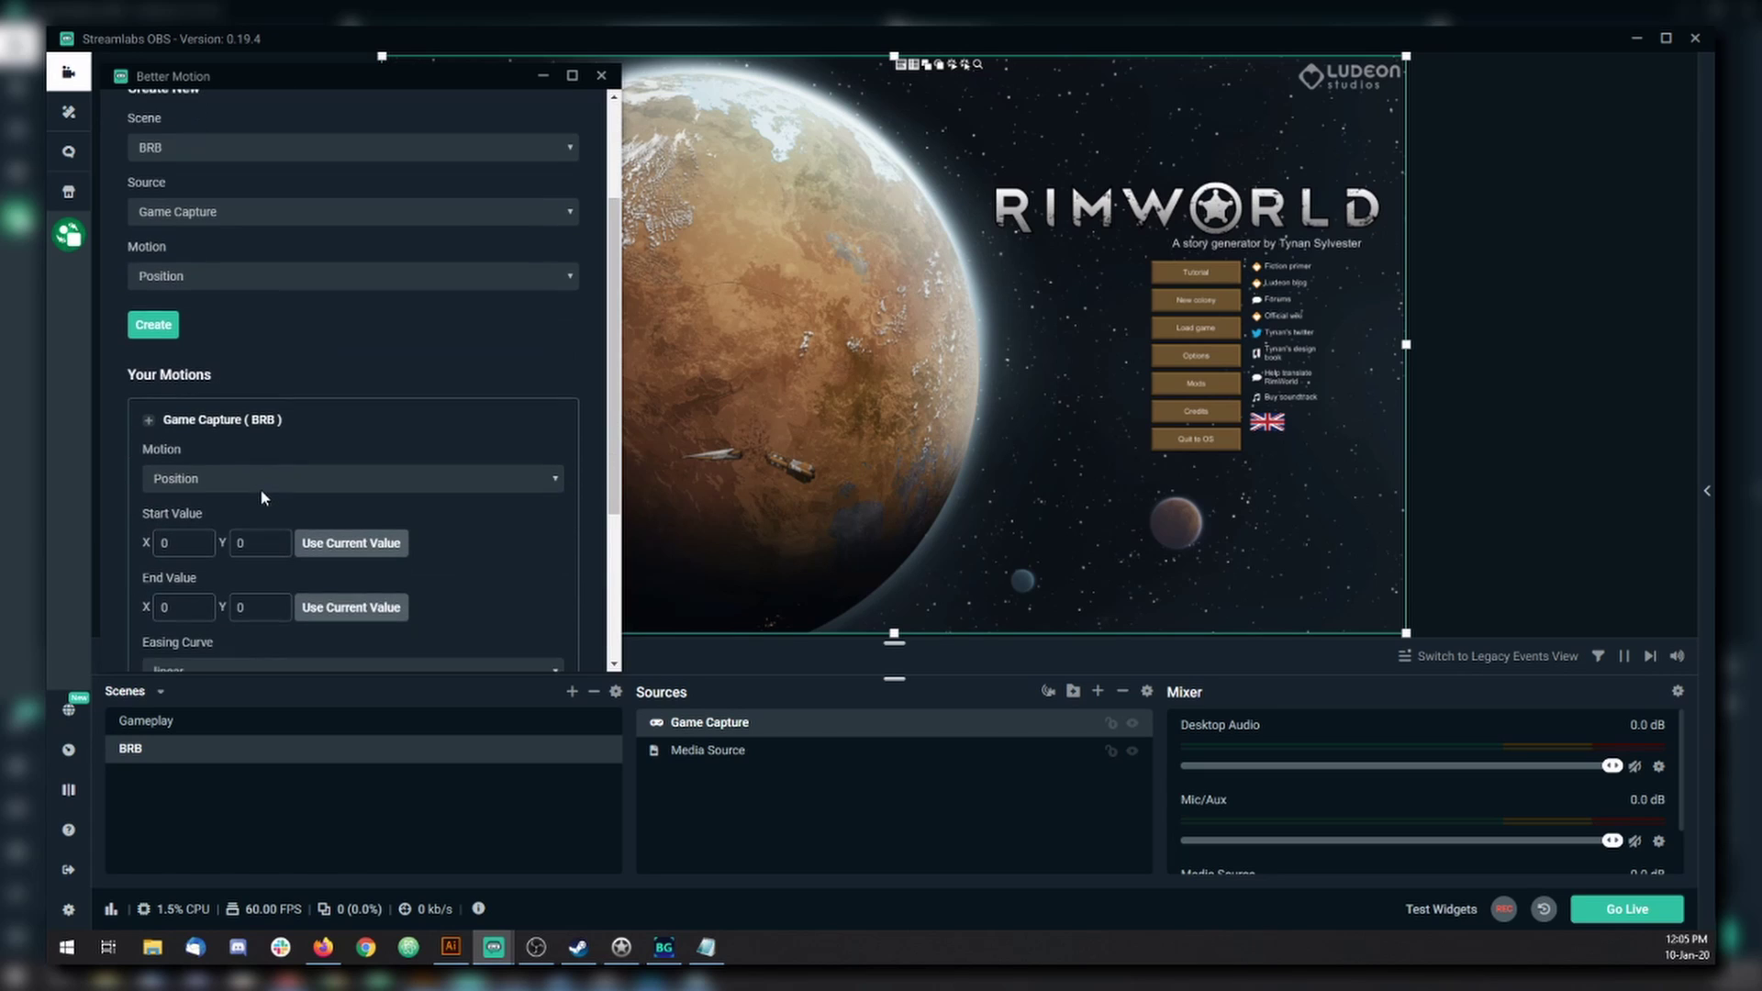
{"action": "scroll", "coordinate": [260, 498], "scroll_direction": "down", "scroll_amount": 3}
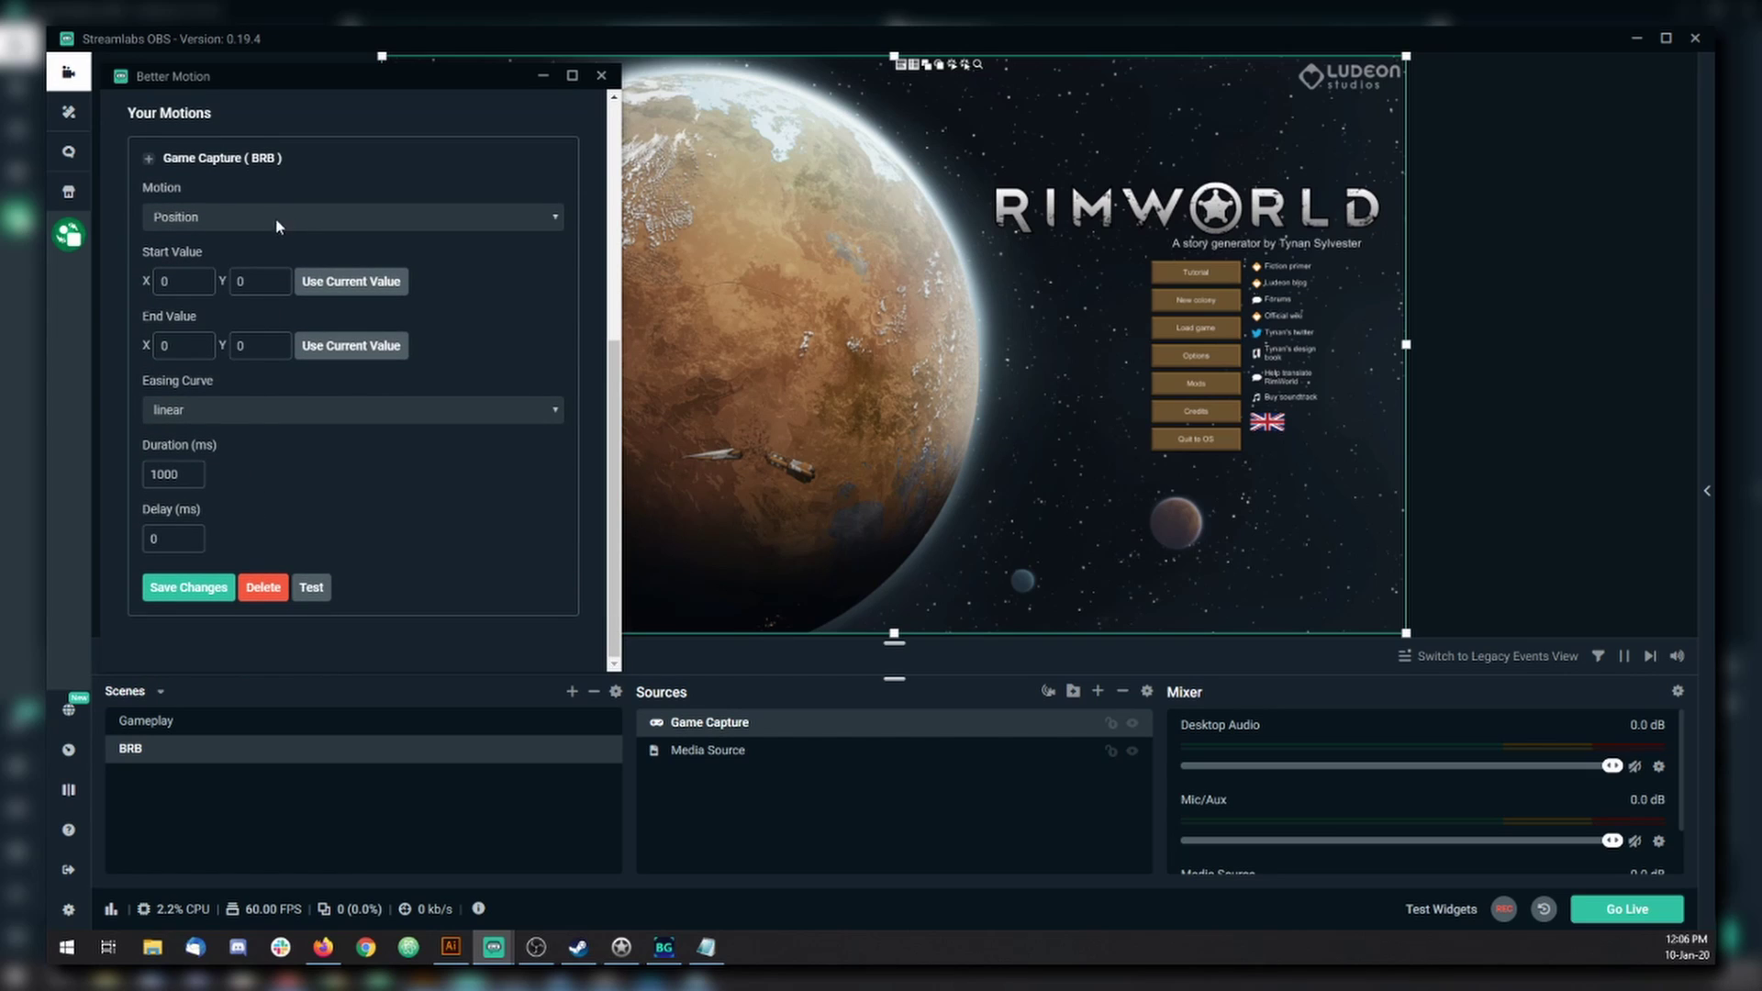
{"action": "left_click", "coordinate": [181, 221]}
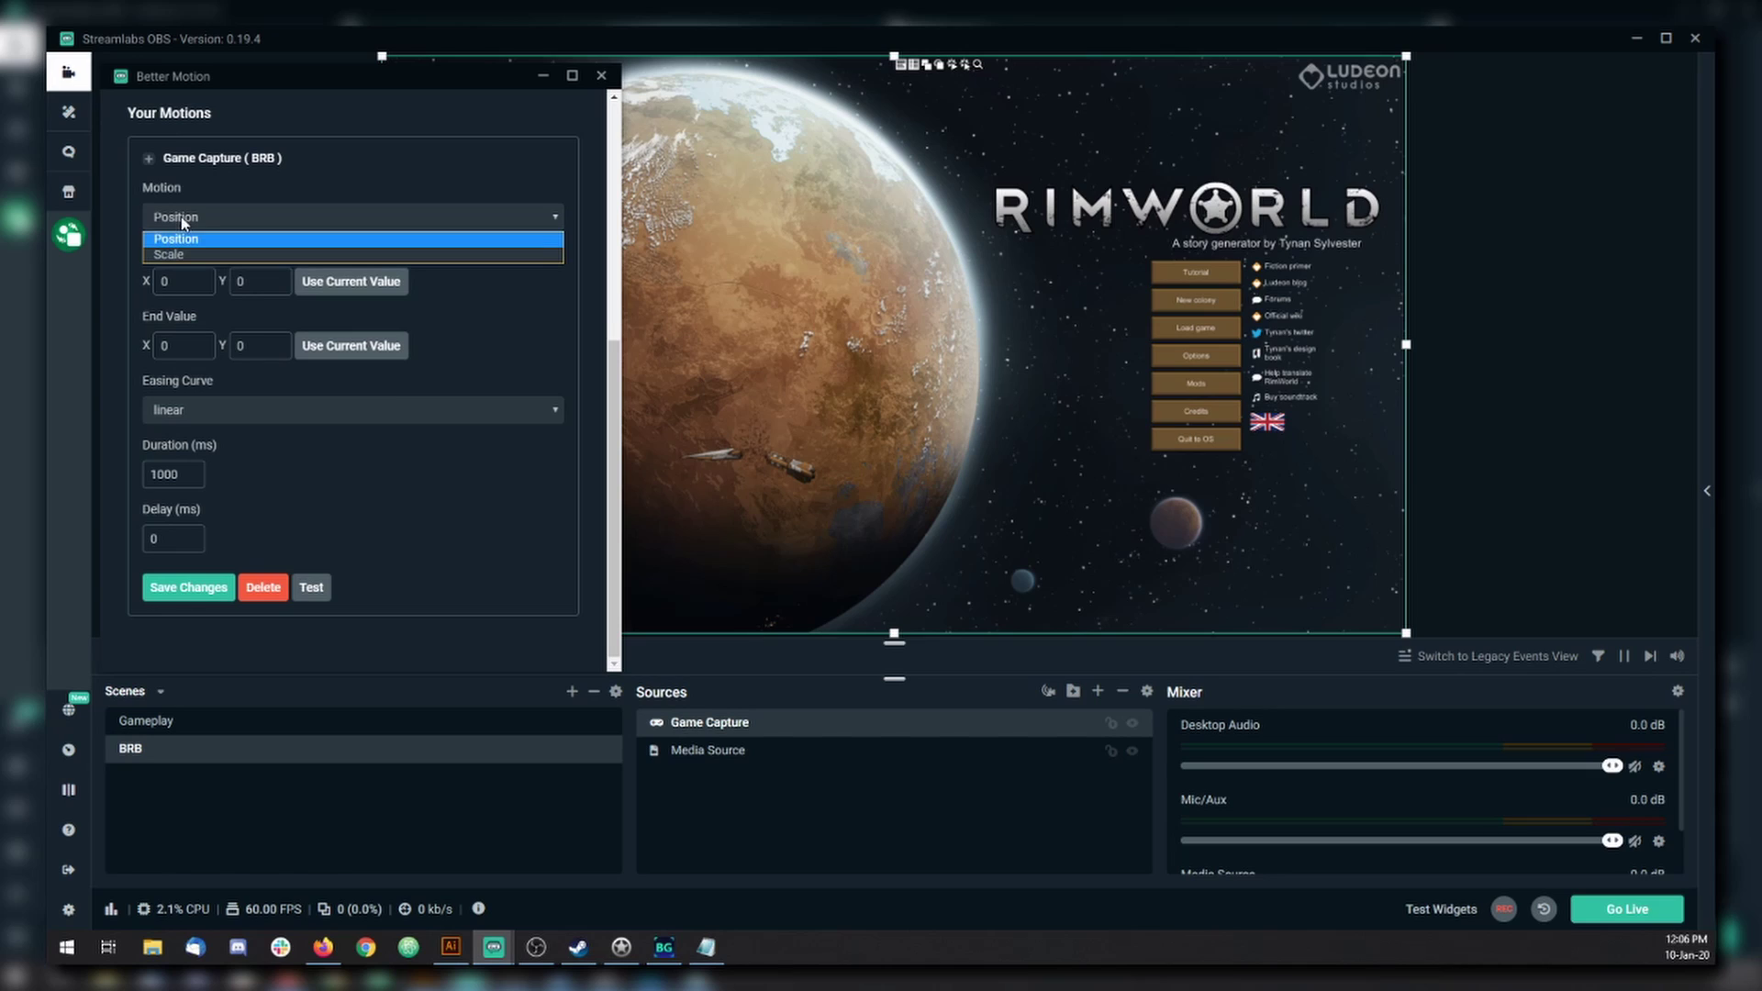
{"action": "left_click", "coordinate": [227, 197]}
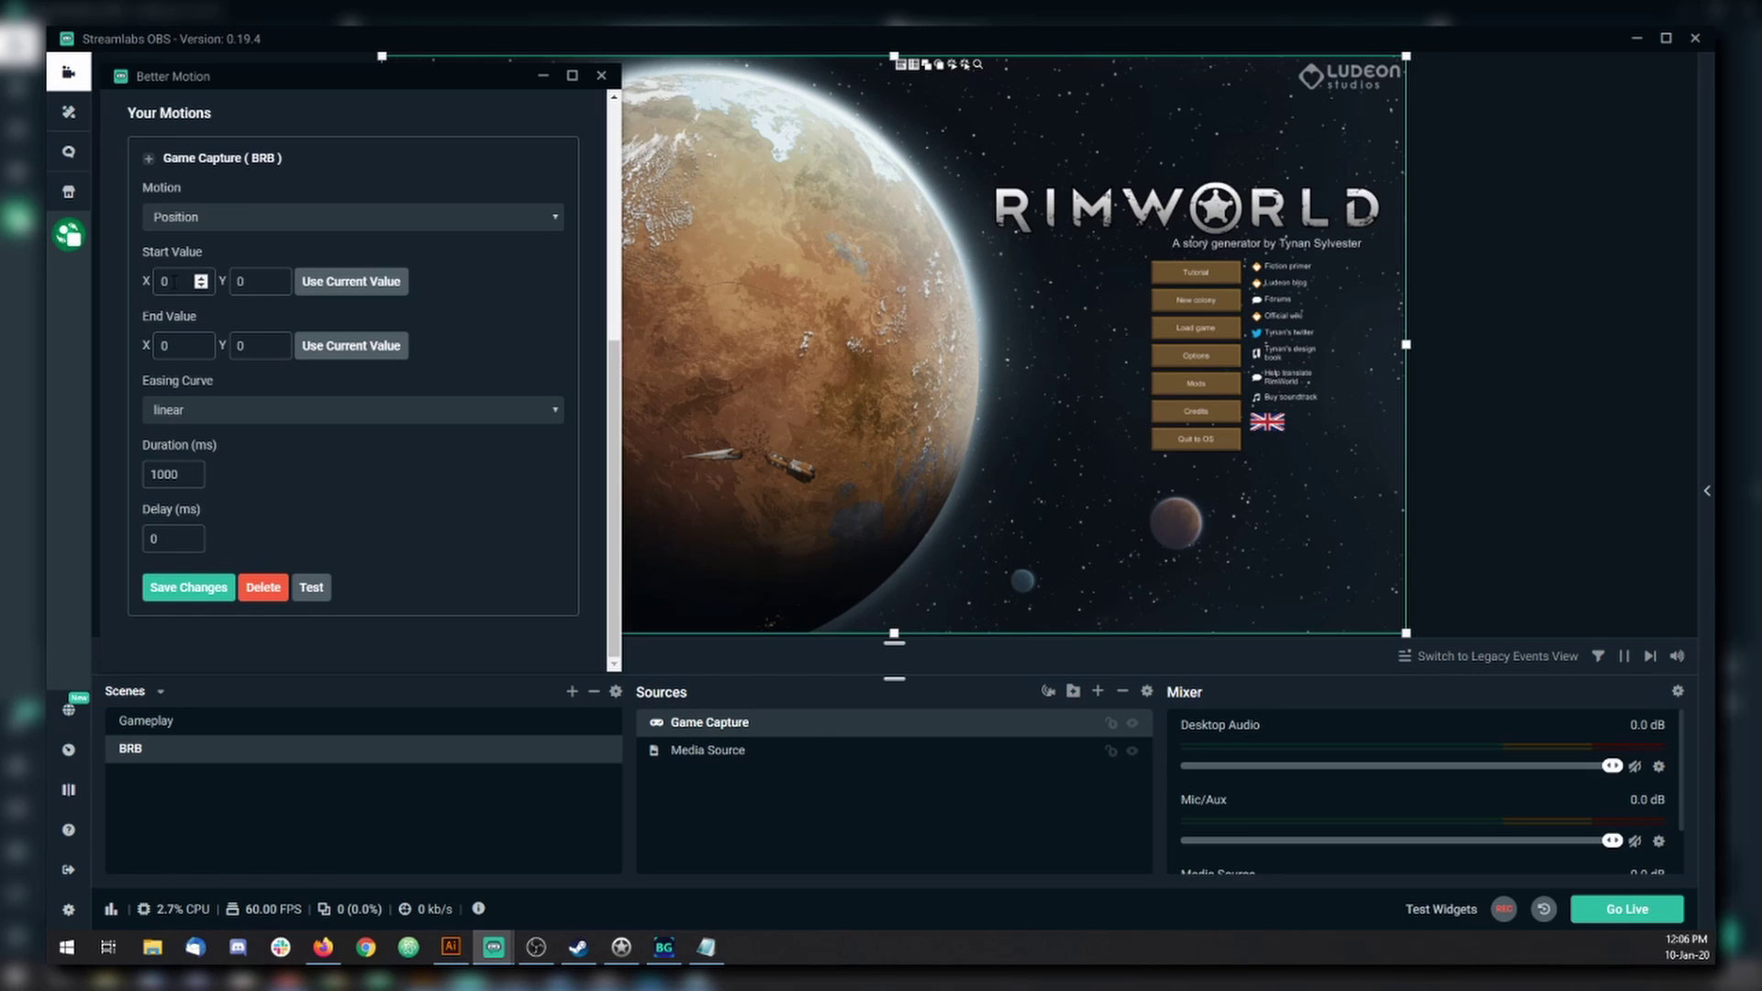
{"action": "left_click", "coordinate": [254, 285]}
{"action": "left_click_drag", "start_coordinate": [329, 79], "coordinate": [1427, 95]}
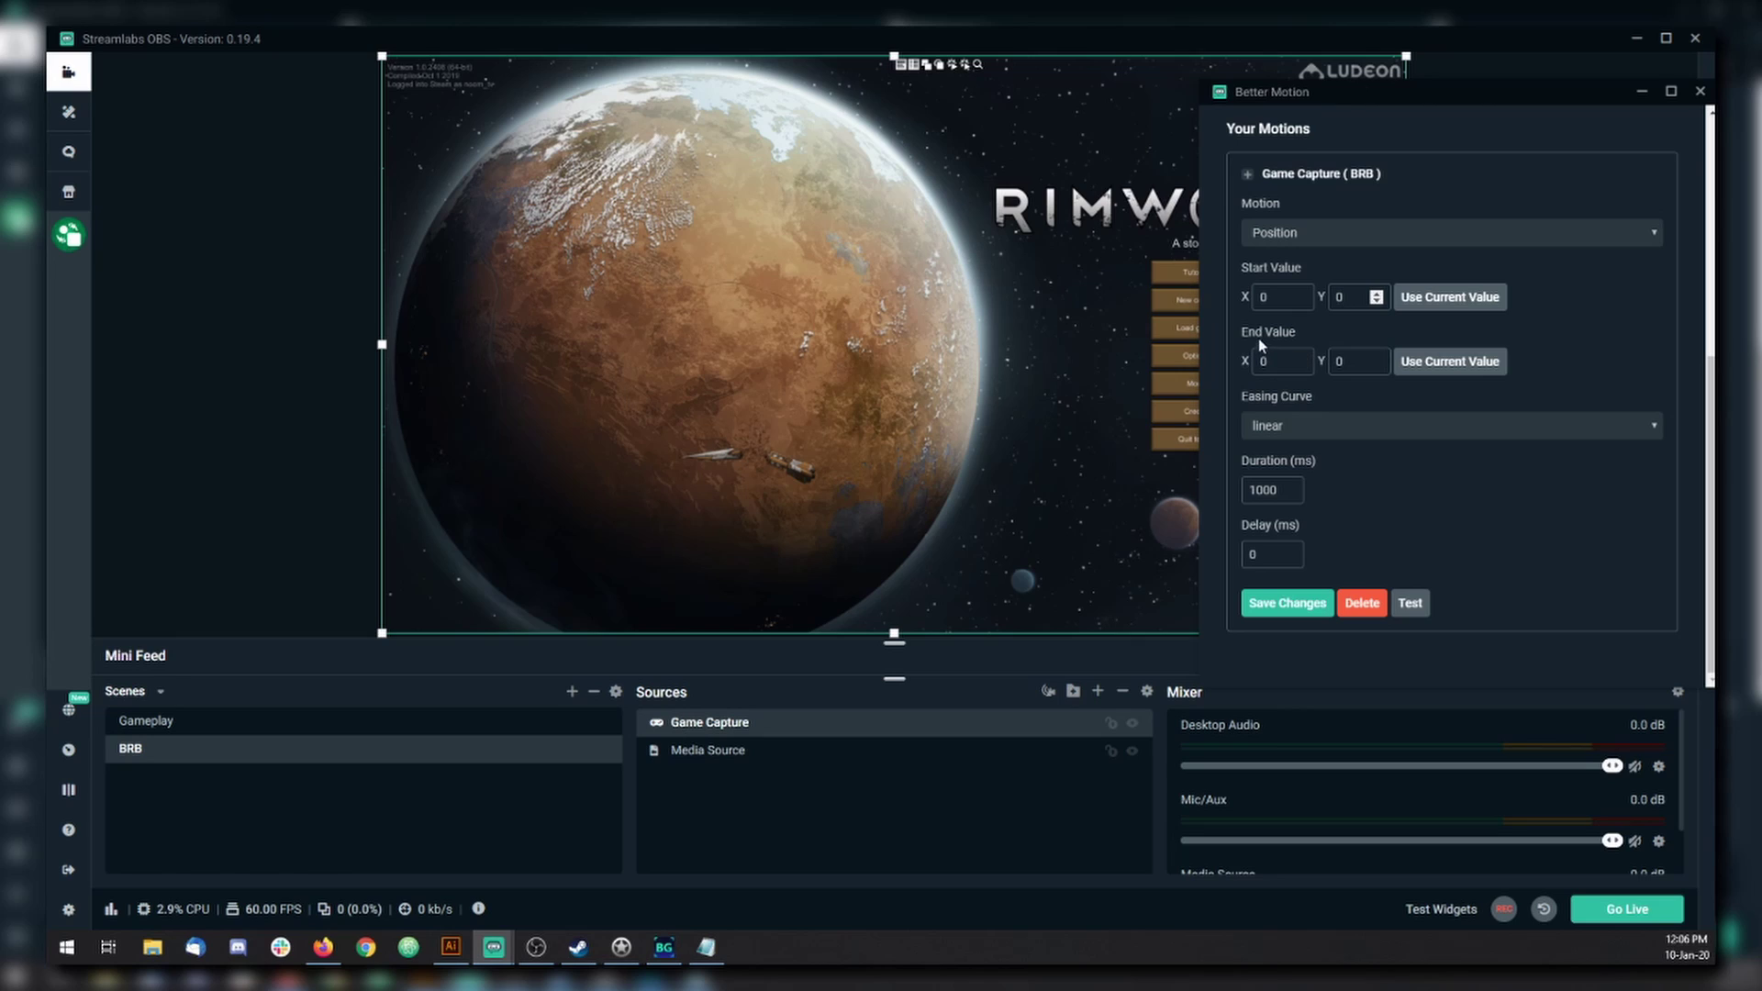
{"action": "left_click", "coordinate": [1341, 361]}
{"action": "left_click", "coordinate": [1274, 362]}
{"action": "double_click", "coordinate": [1263, 490]}
{"action": "left_click", "coordinate": [1267, 490]}
Step: Move Game Capture off the canvas's right side, store its current position X 1280, Y 0 as the motion's end value, and test the motion
{"action": "left_click", "coordinate": [442, 198]}
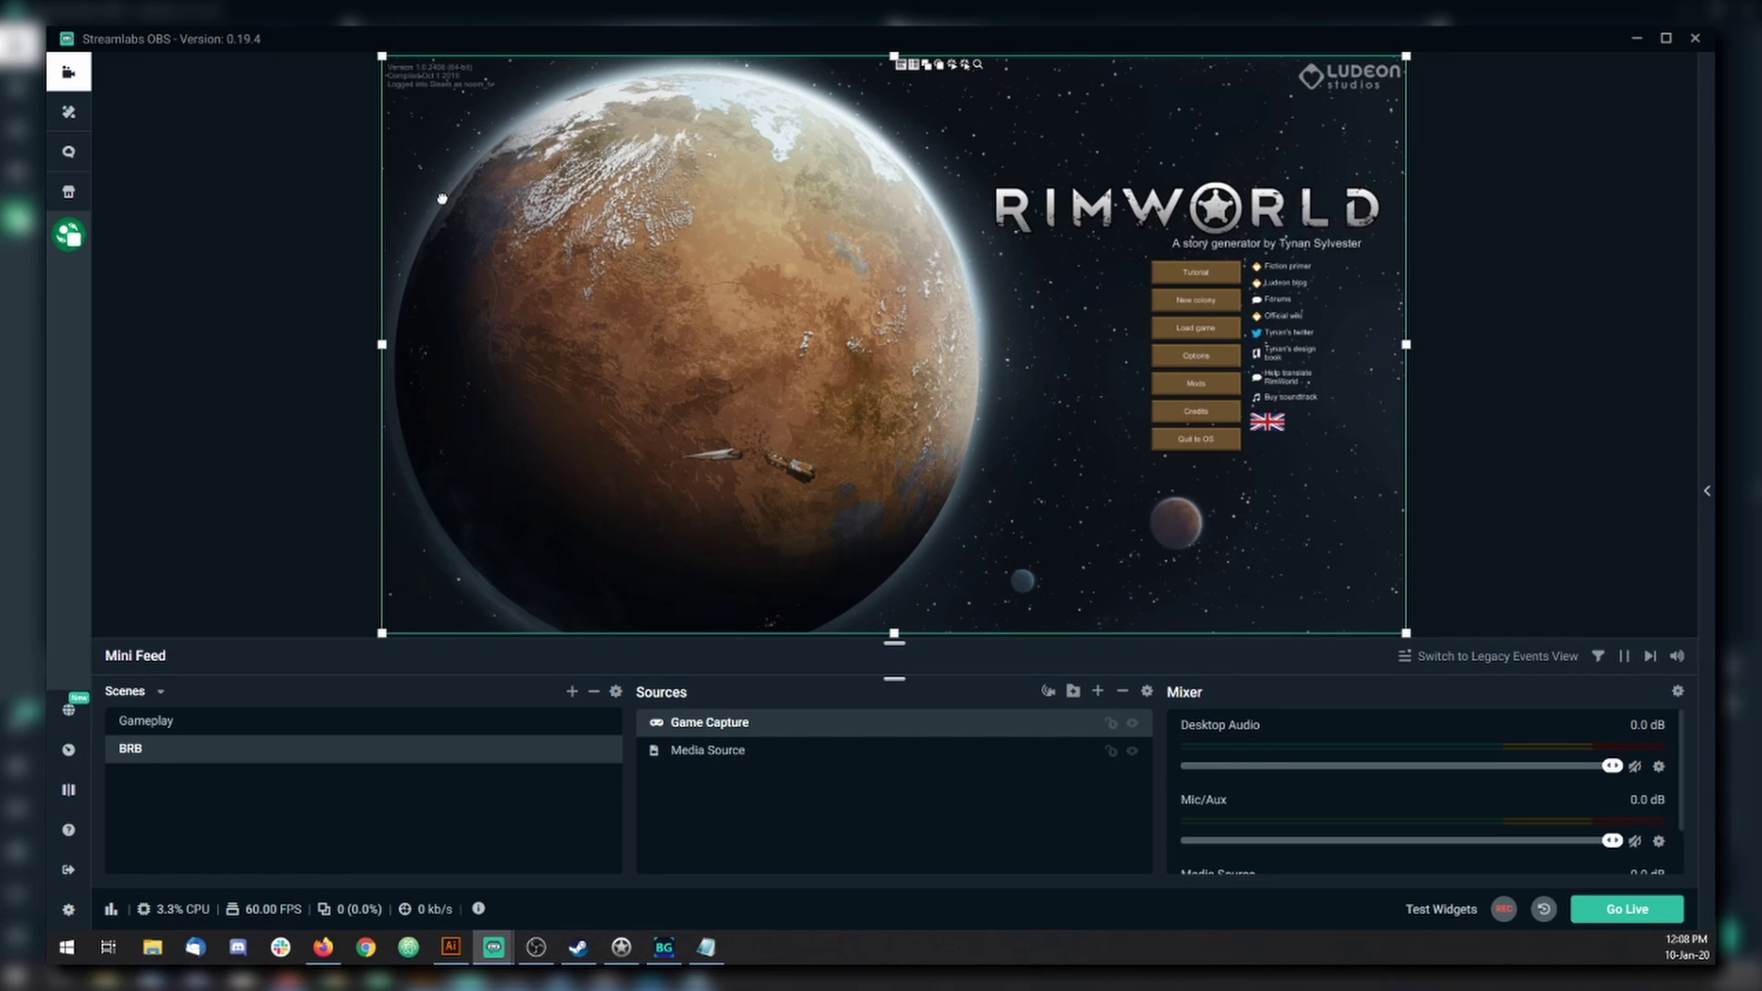
{"action": "left_click_drag", "start_coordinate": [442, 198], "coordinate": [1459, 197]}
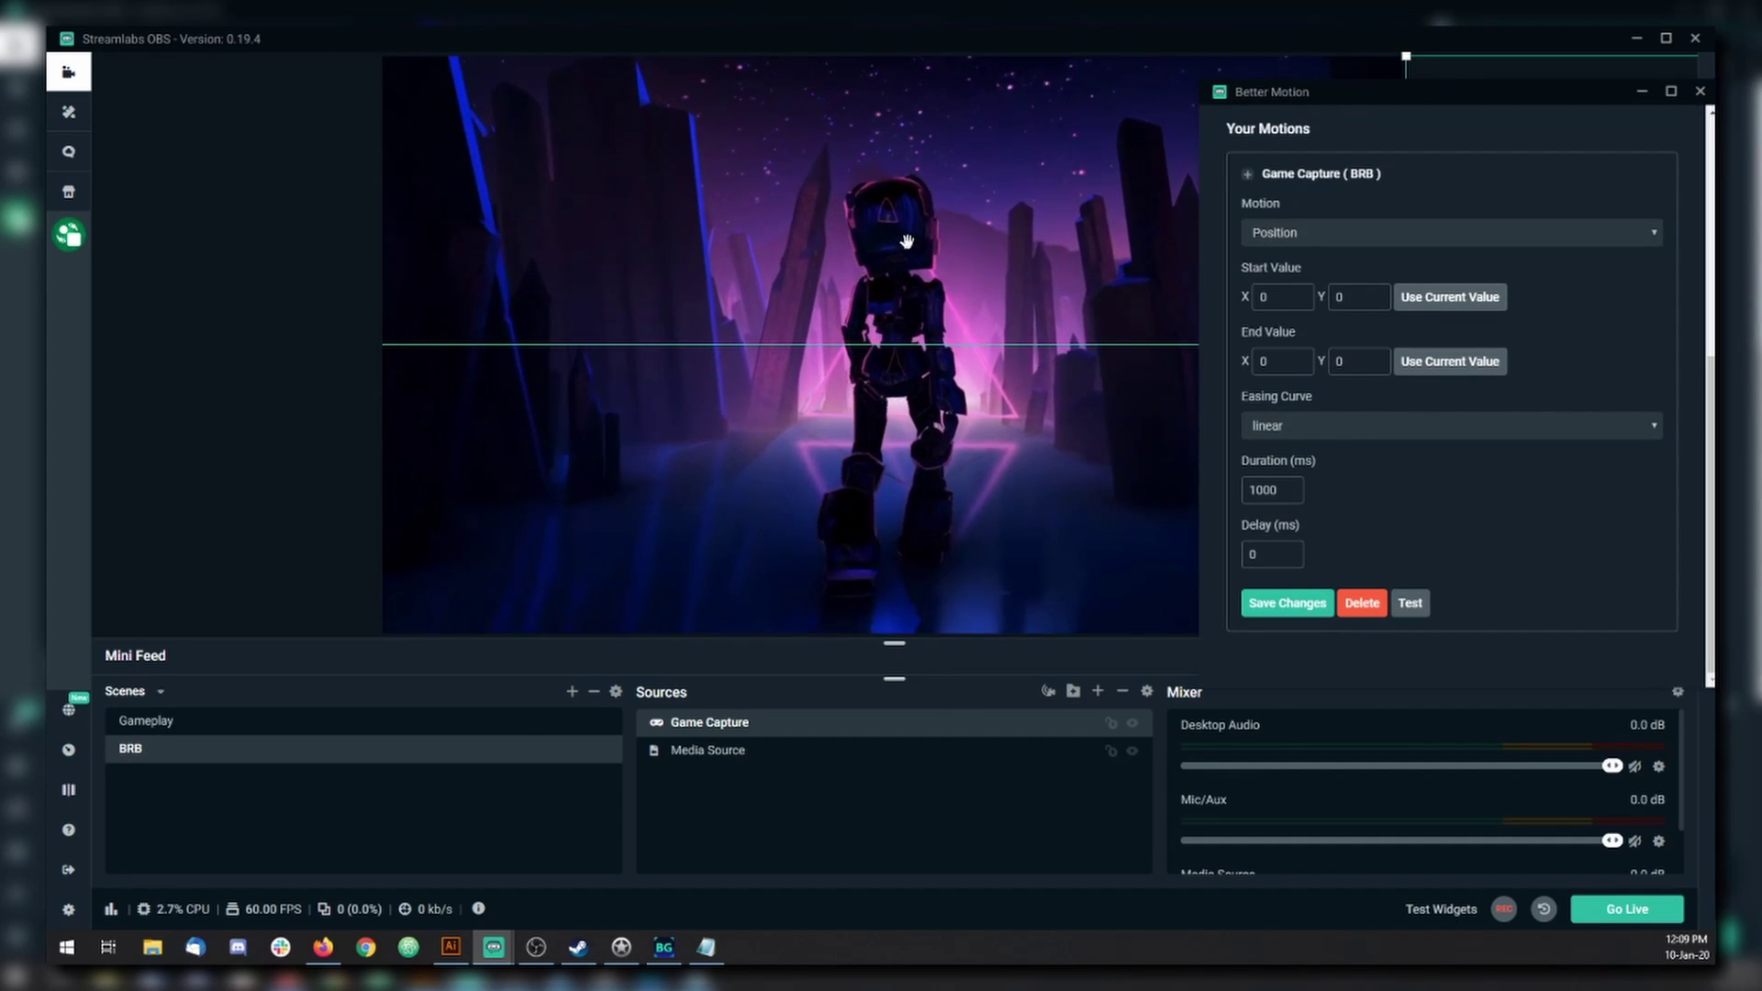
{"action": "left_click", "coordinate": [1475, 362]}
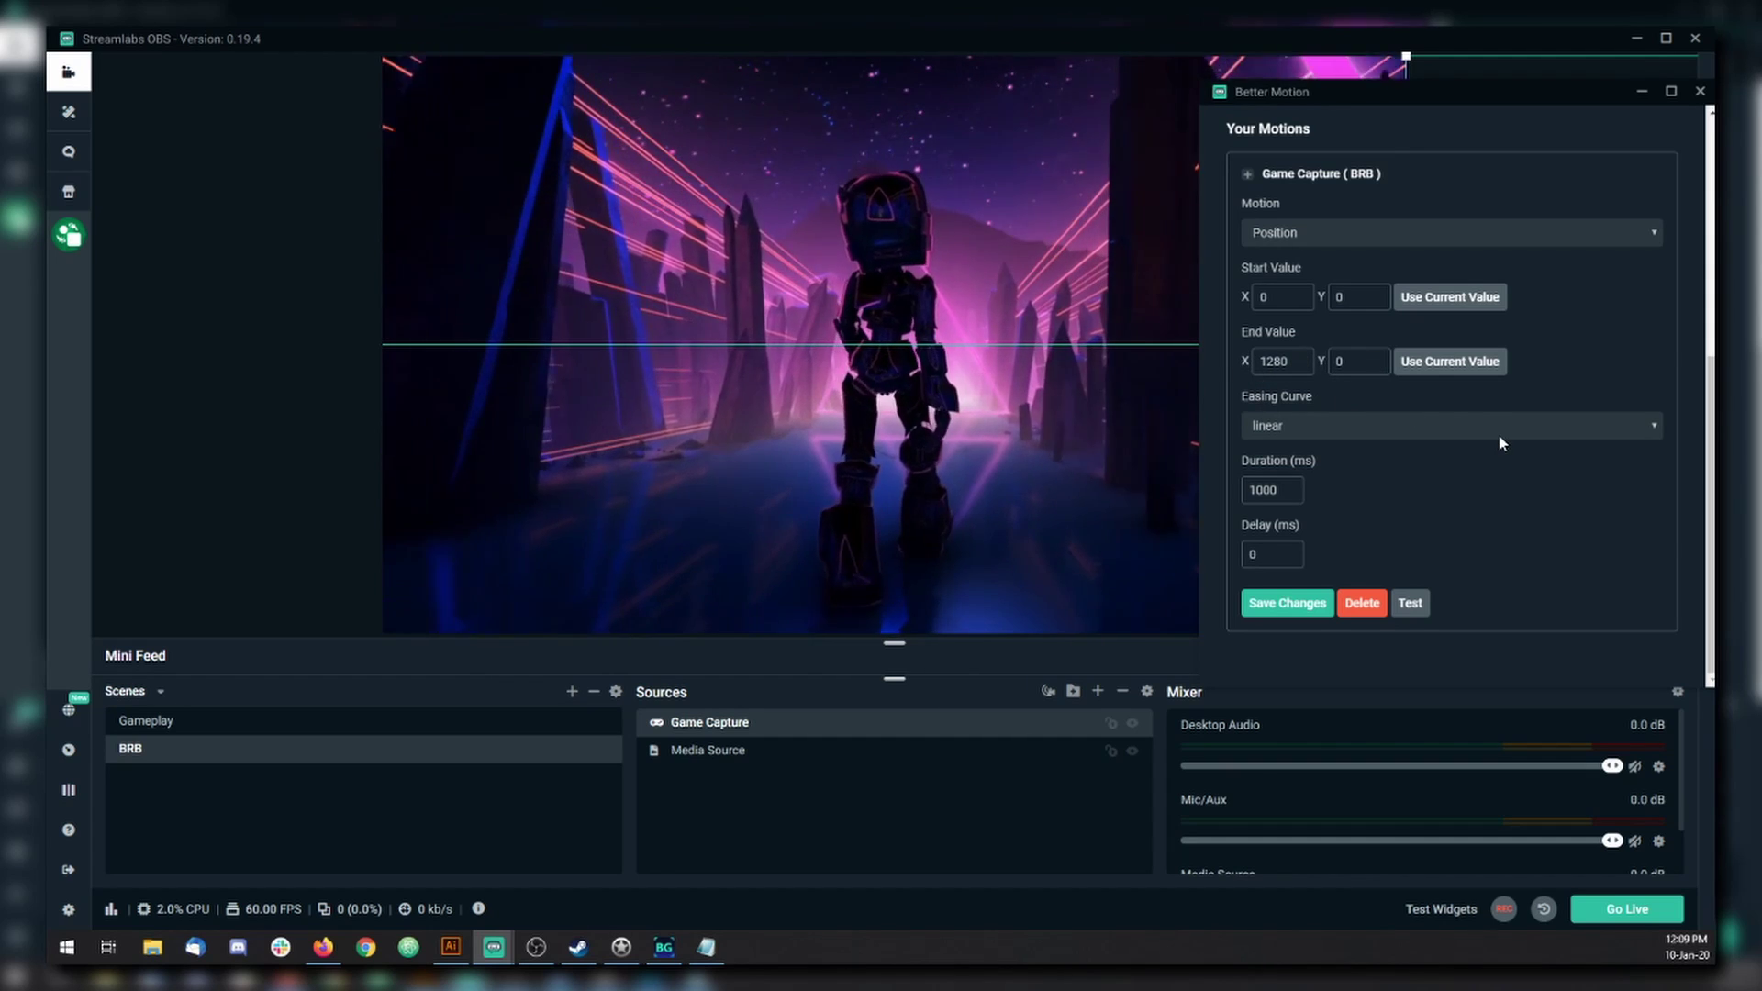
{"action": "left_click", "coordinate": [1408, 602]}
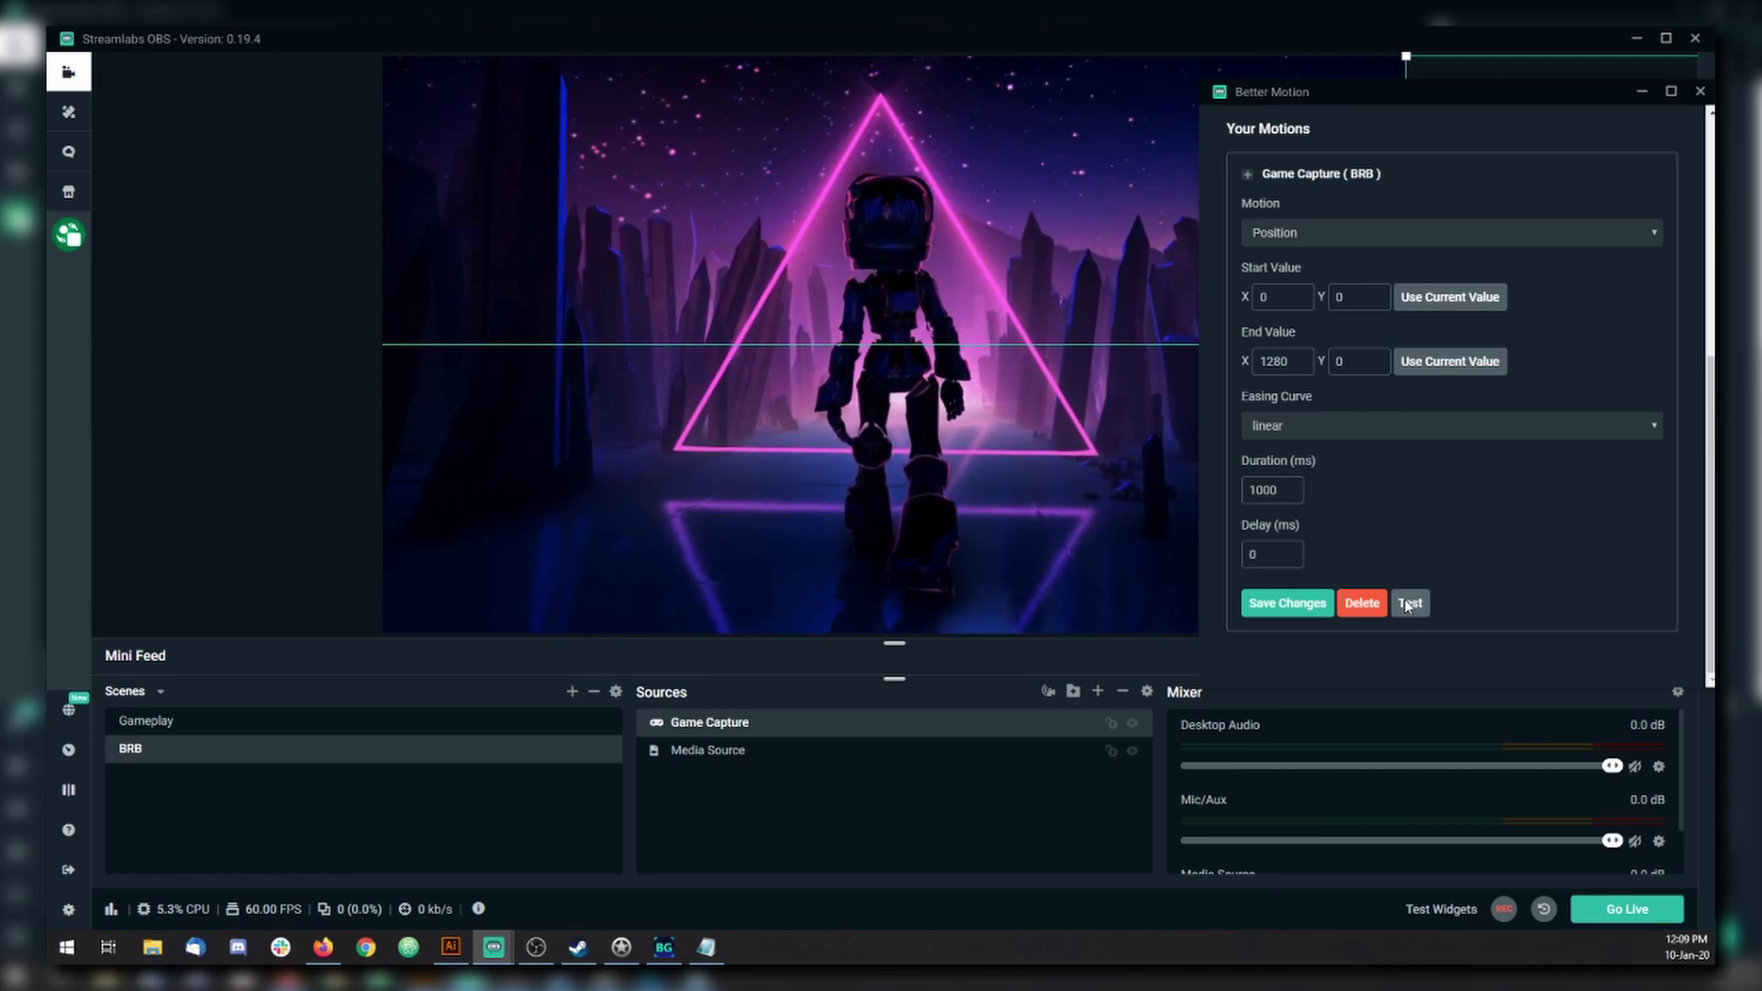
{"action": "left_click", "coordinate": [1408, 603]}
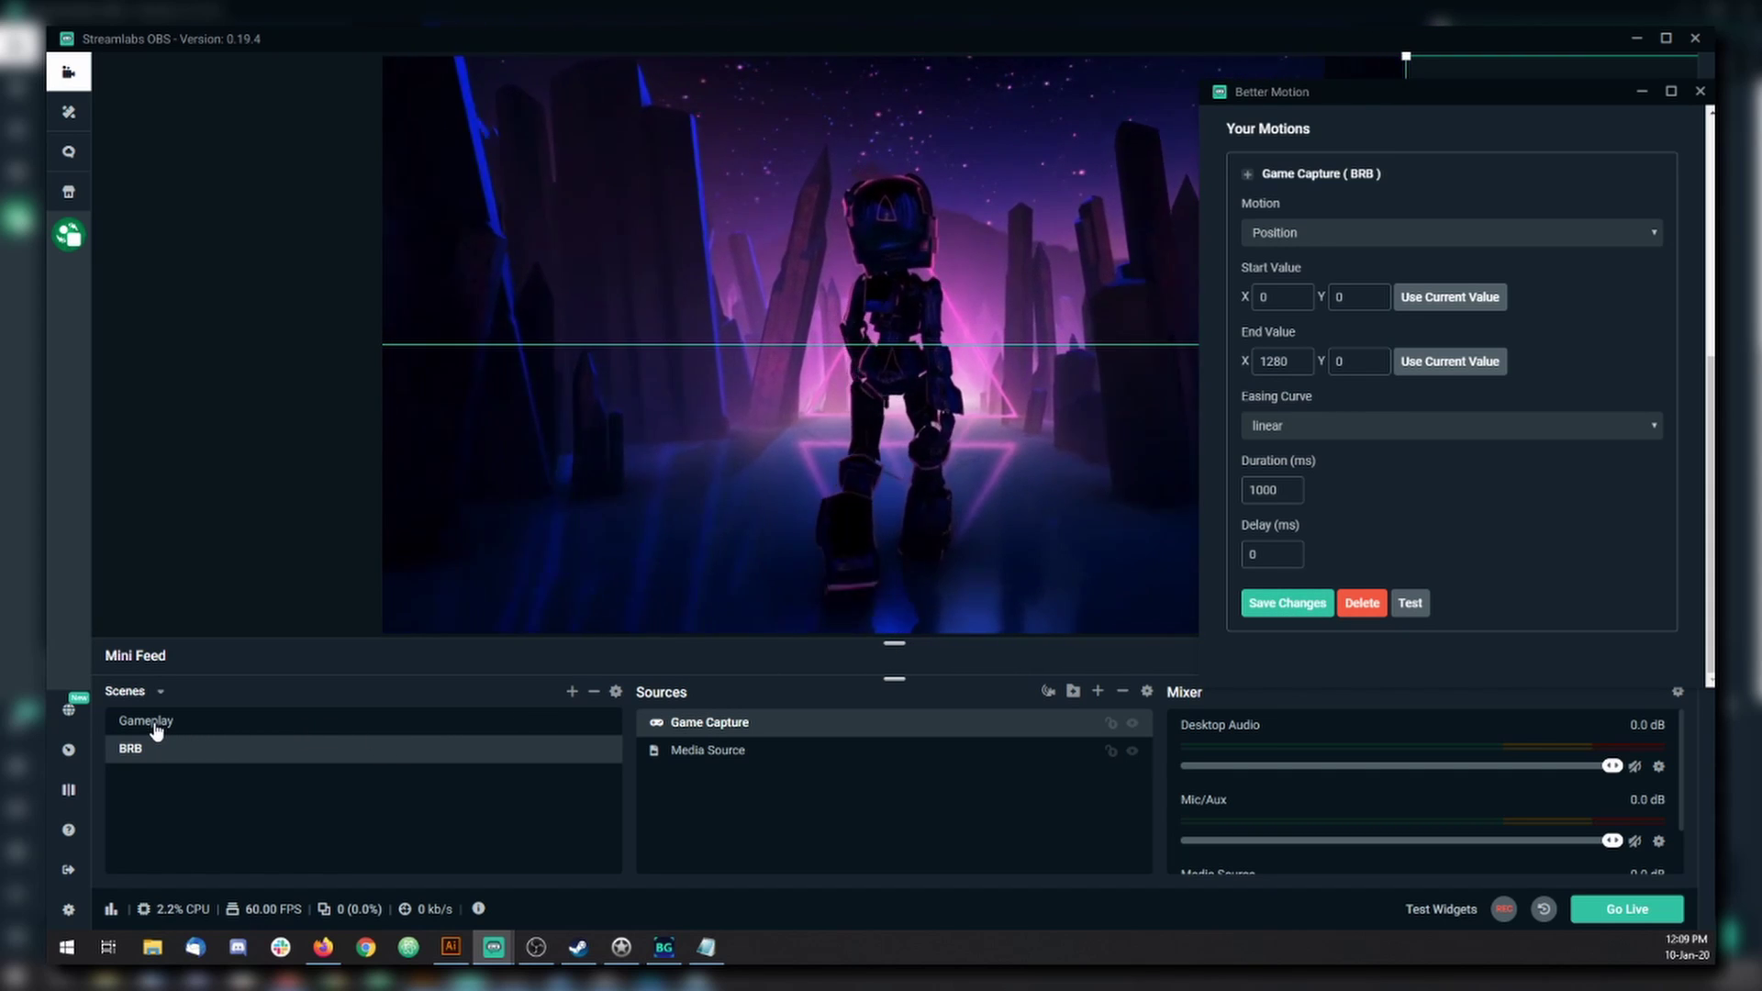
Step: Switch repeatedly between the Gameplay and BRB scenes to preview the Game Capture motion
{"action": "left_click", "coordinate": [156, 729]}
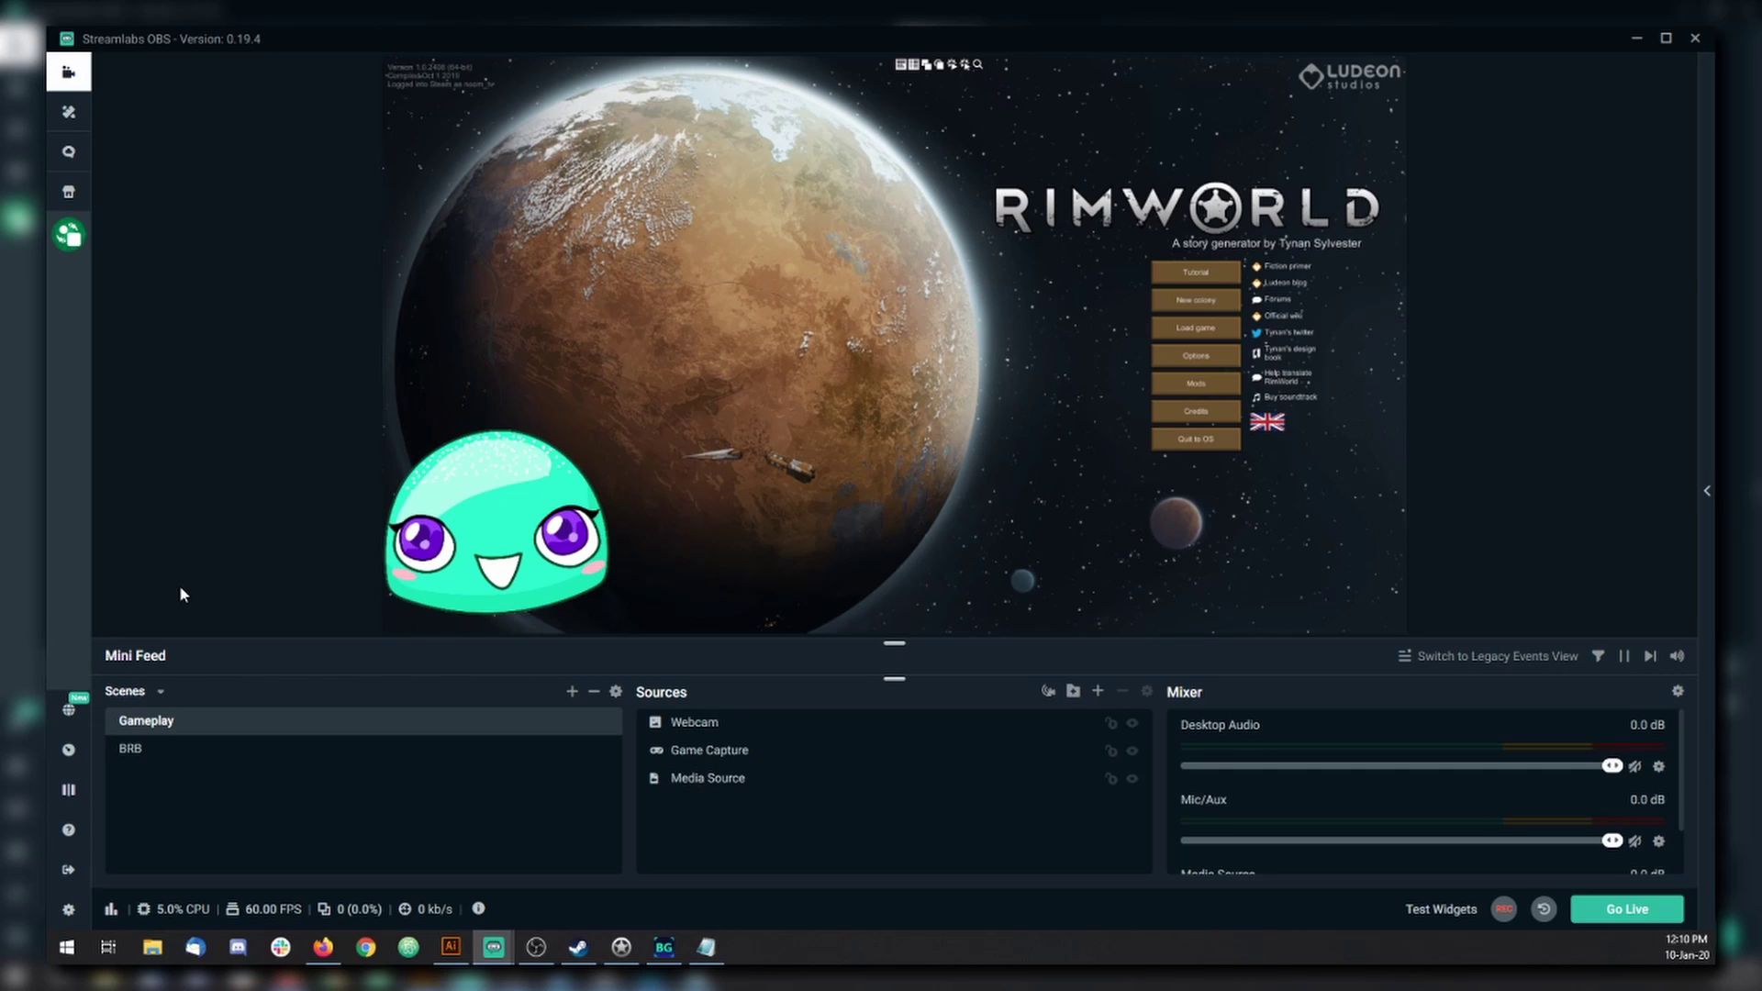
{"action": "left_click", "coordinate": [152, 752]}
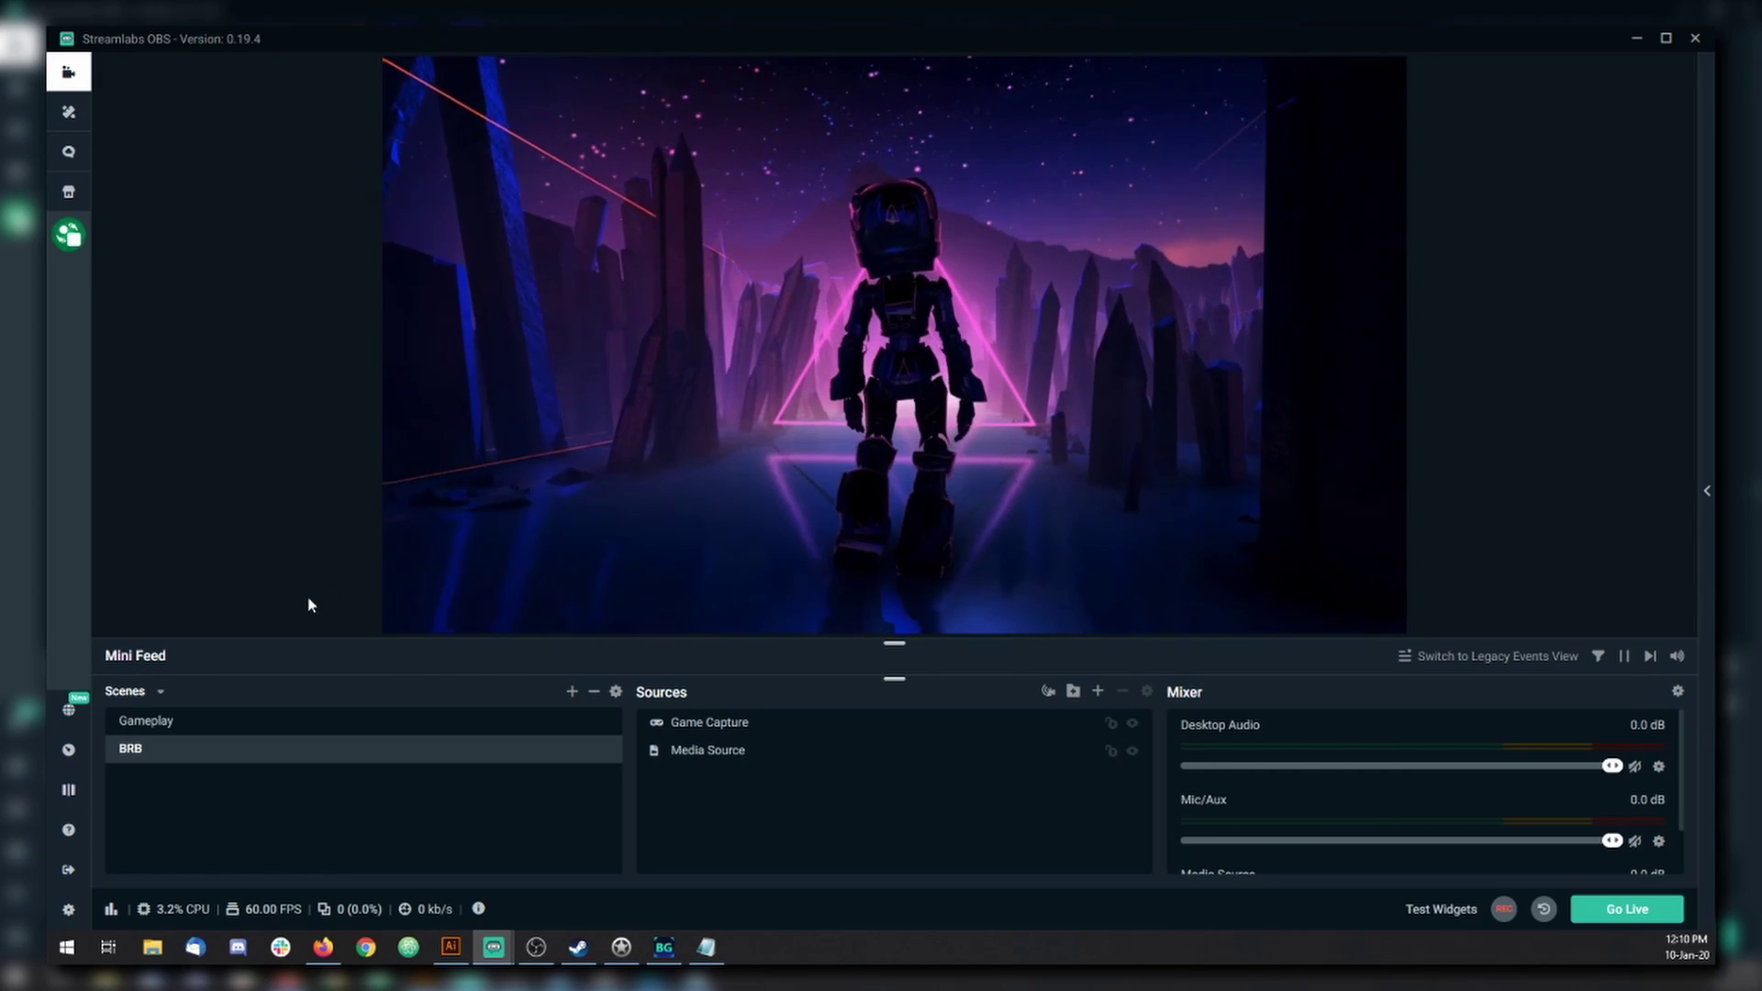
{"action": "left_click", "coordinate": [165, 730]}
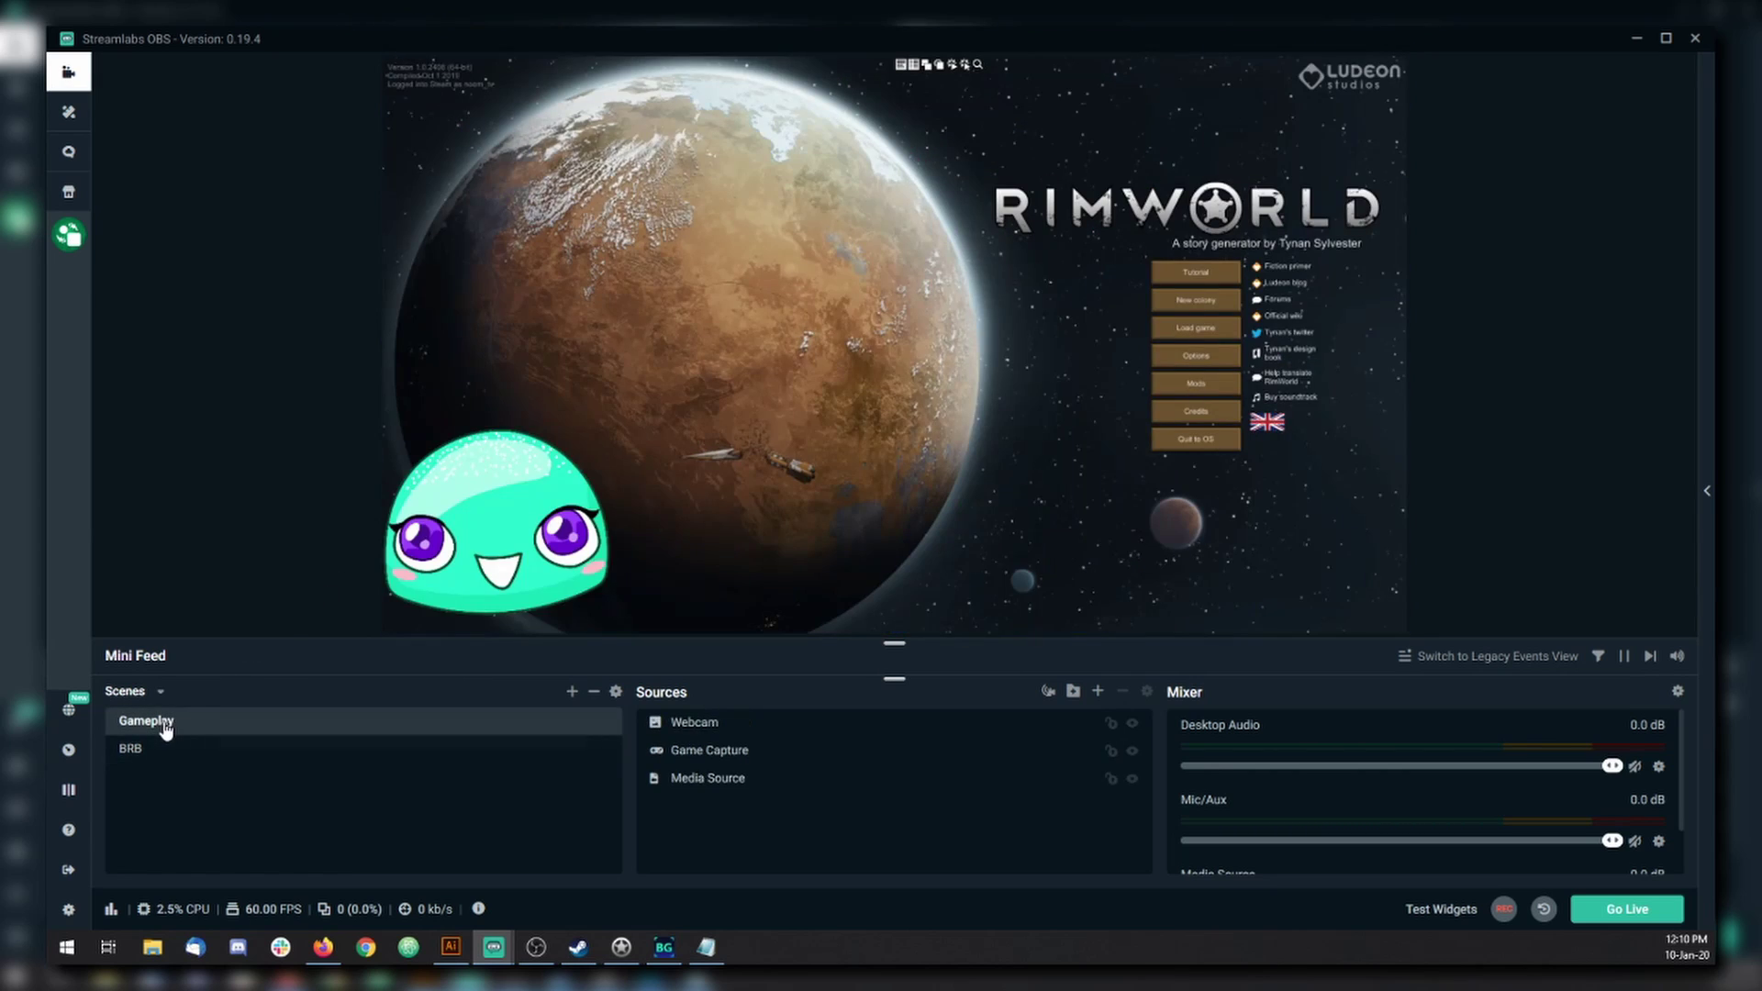
{"action": "left_click", "coordinate": [144, 751]}
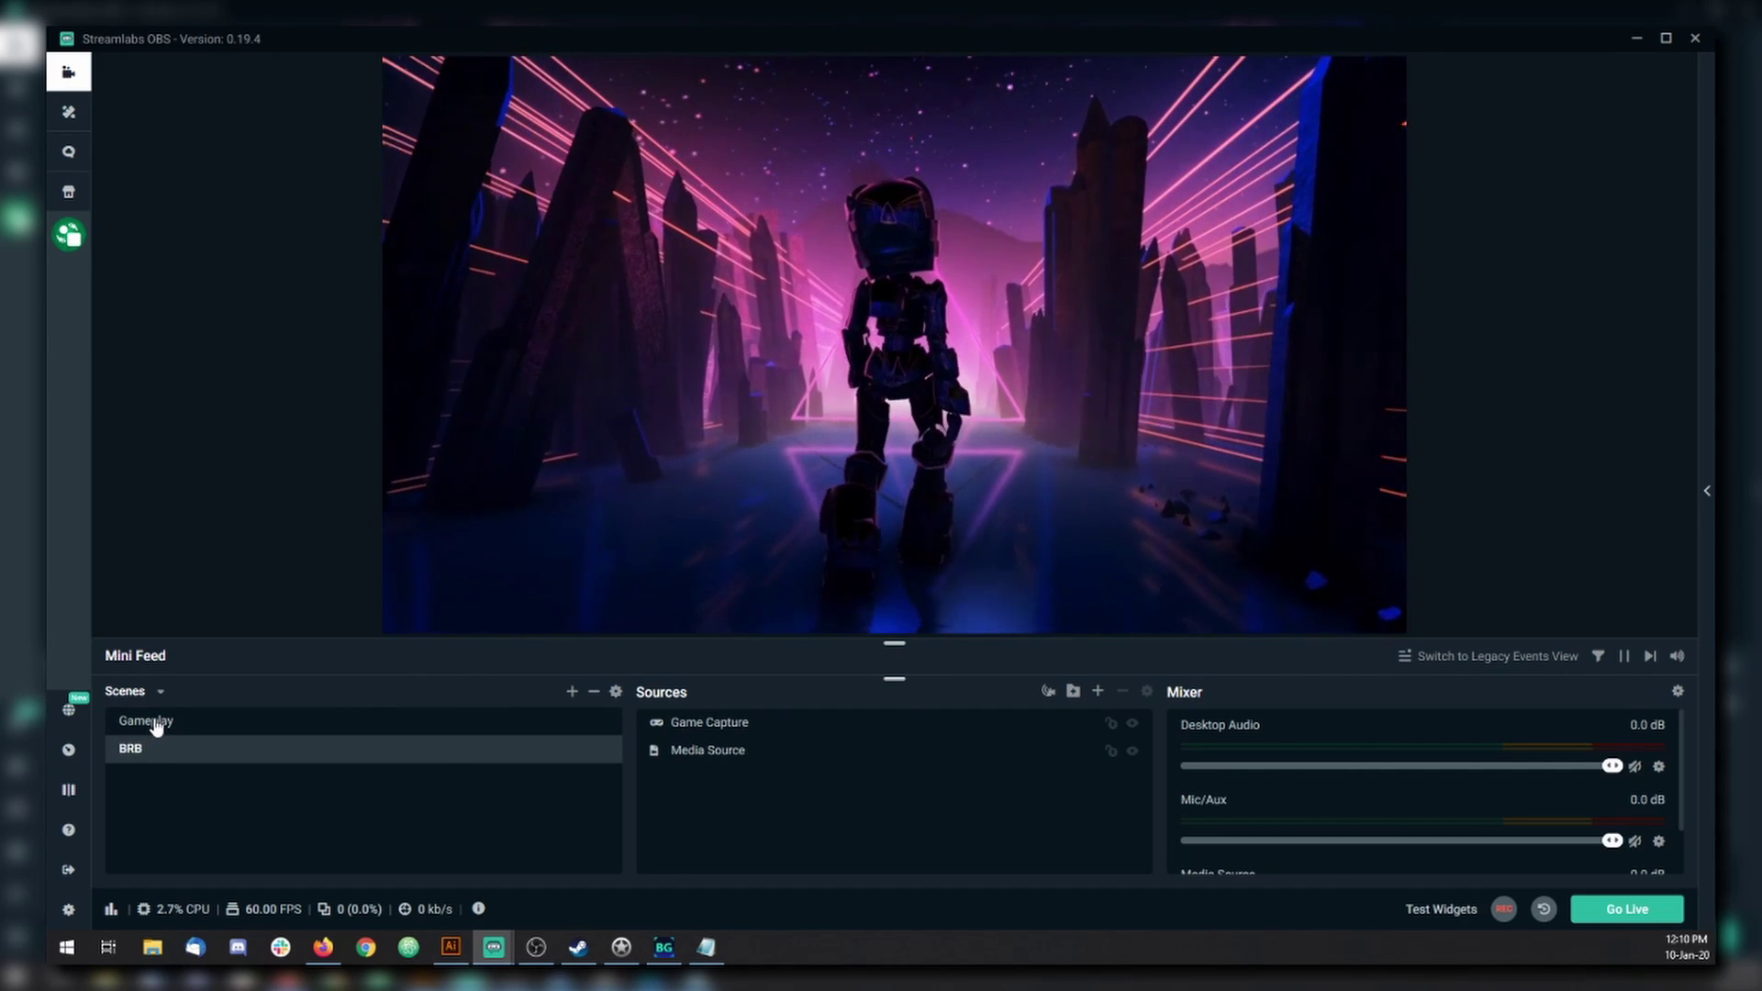
{"action": "left_click", "coordinate": [154, 723]}
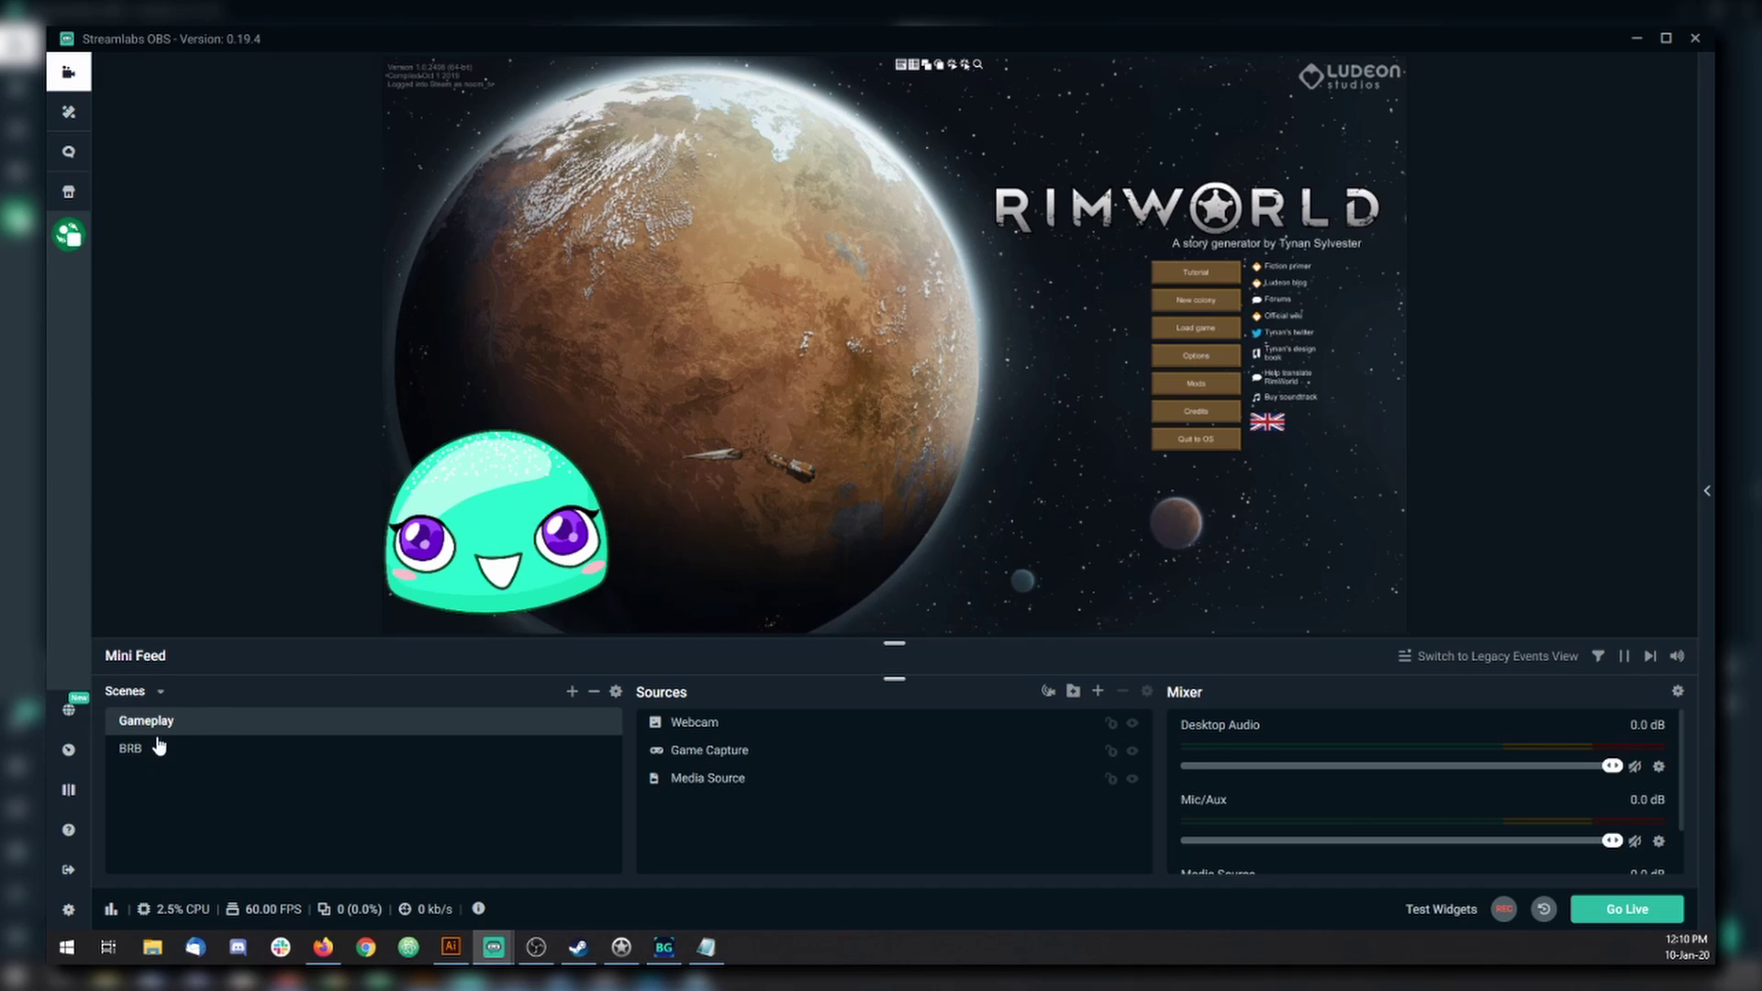
{"action": "left_click", "coordinate": [144, 751]}
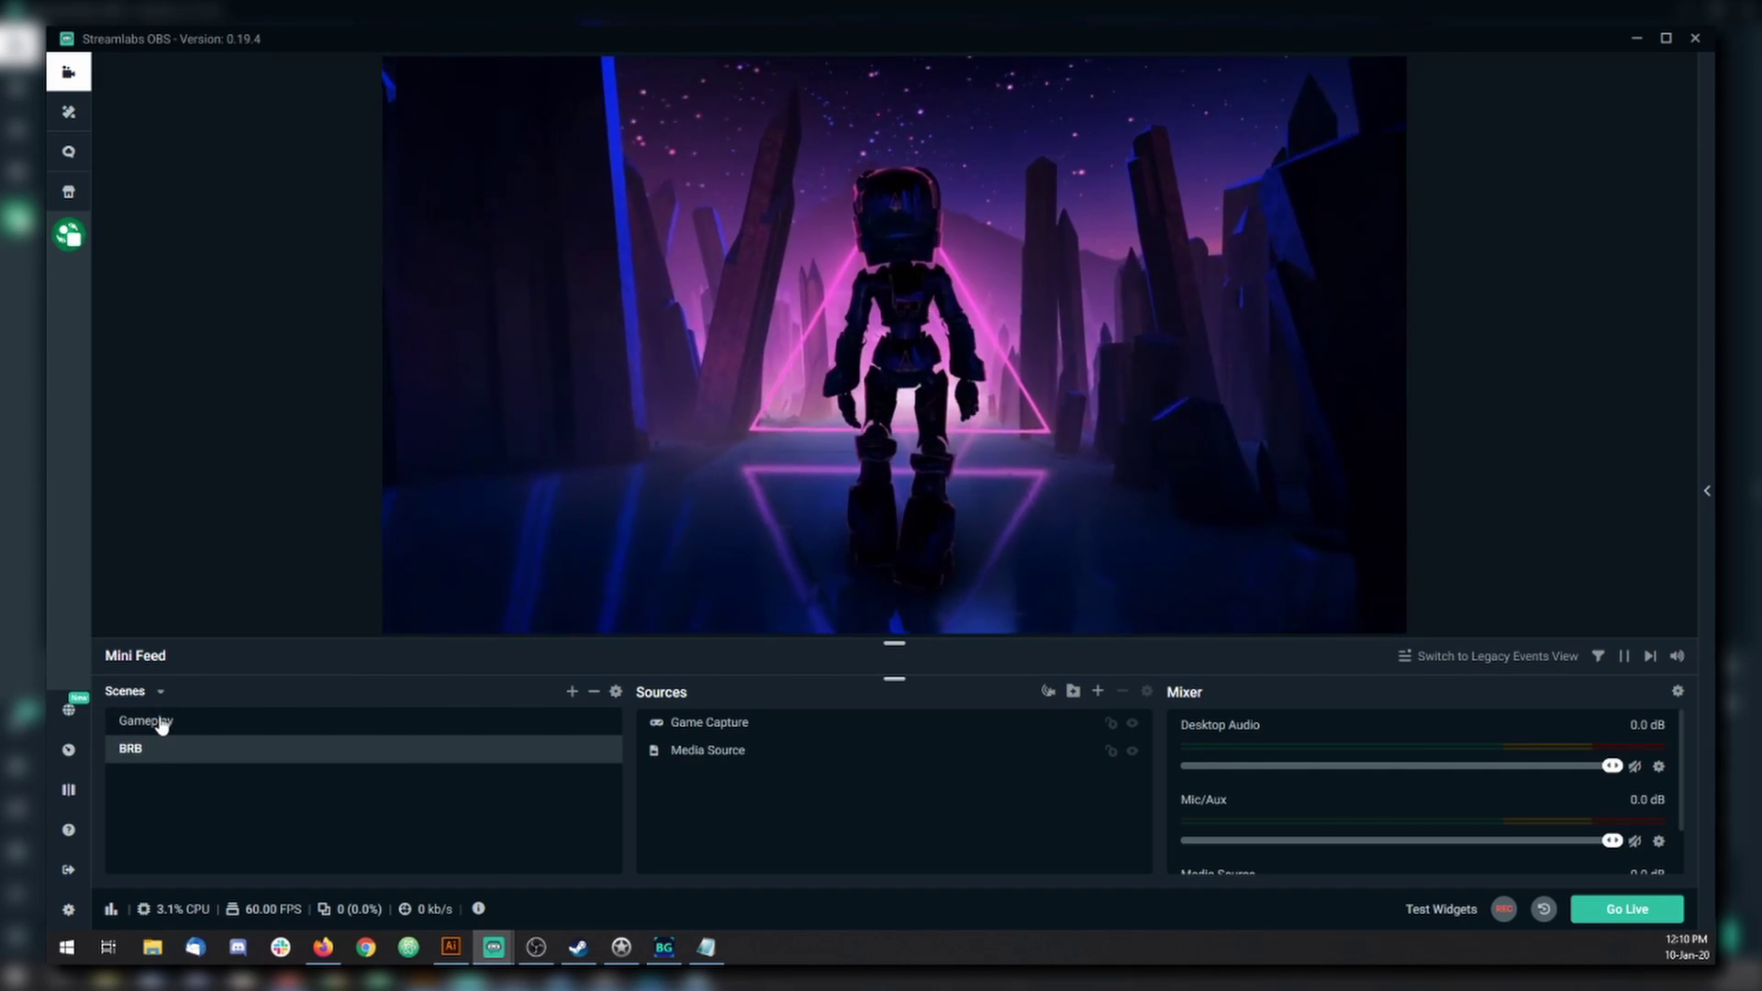
Step: Copy the Webcam source from the Gameplay scene into the BRB scene
{"action": "left_click", "coordinate": [160, 723]}
{"action": "left_click", "coordinate": [687, 734]}
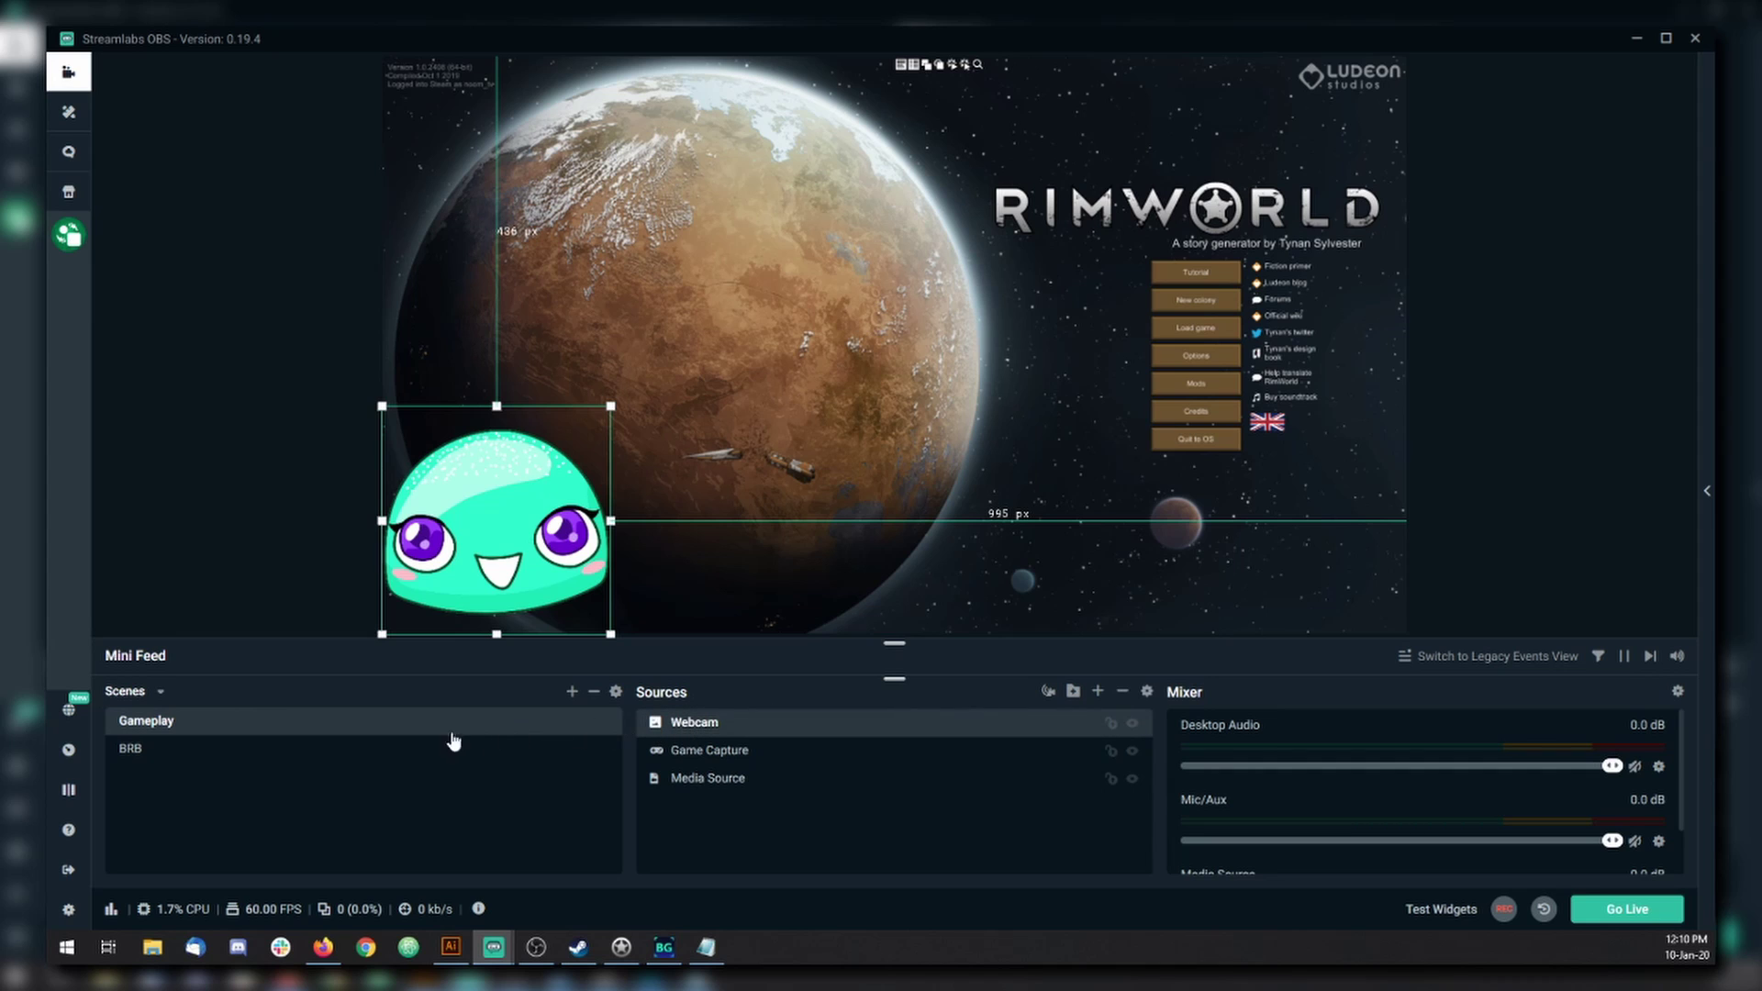
{"action": "left_click", "coordinate": [162, 751]}
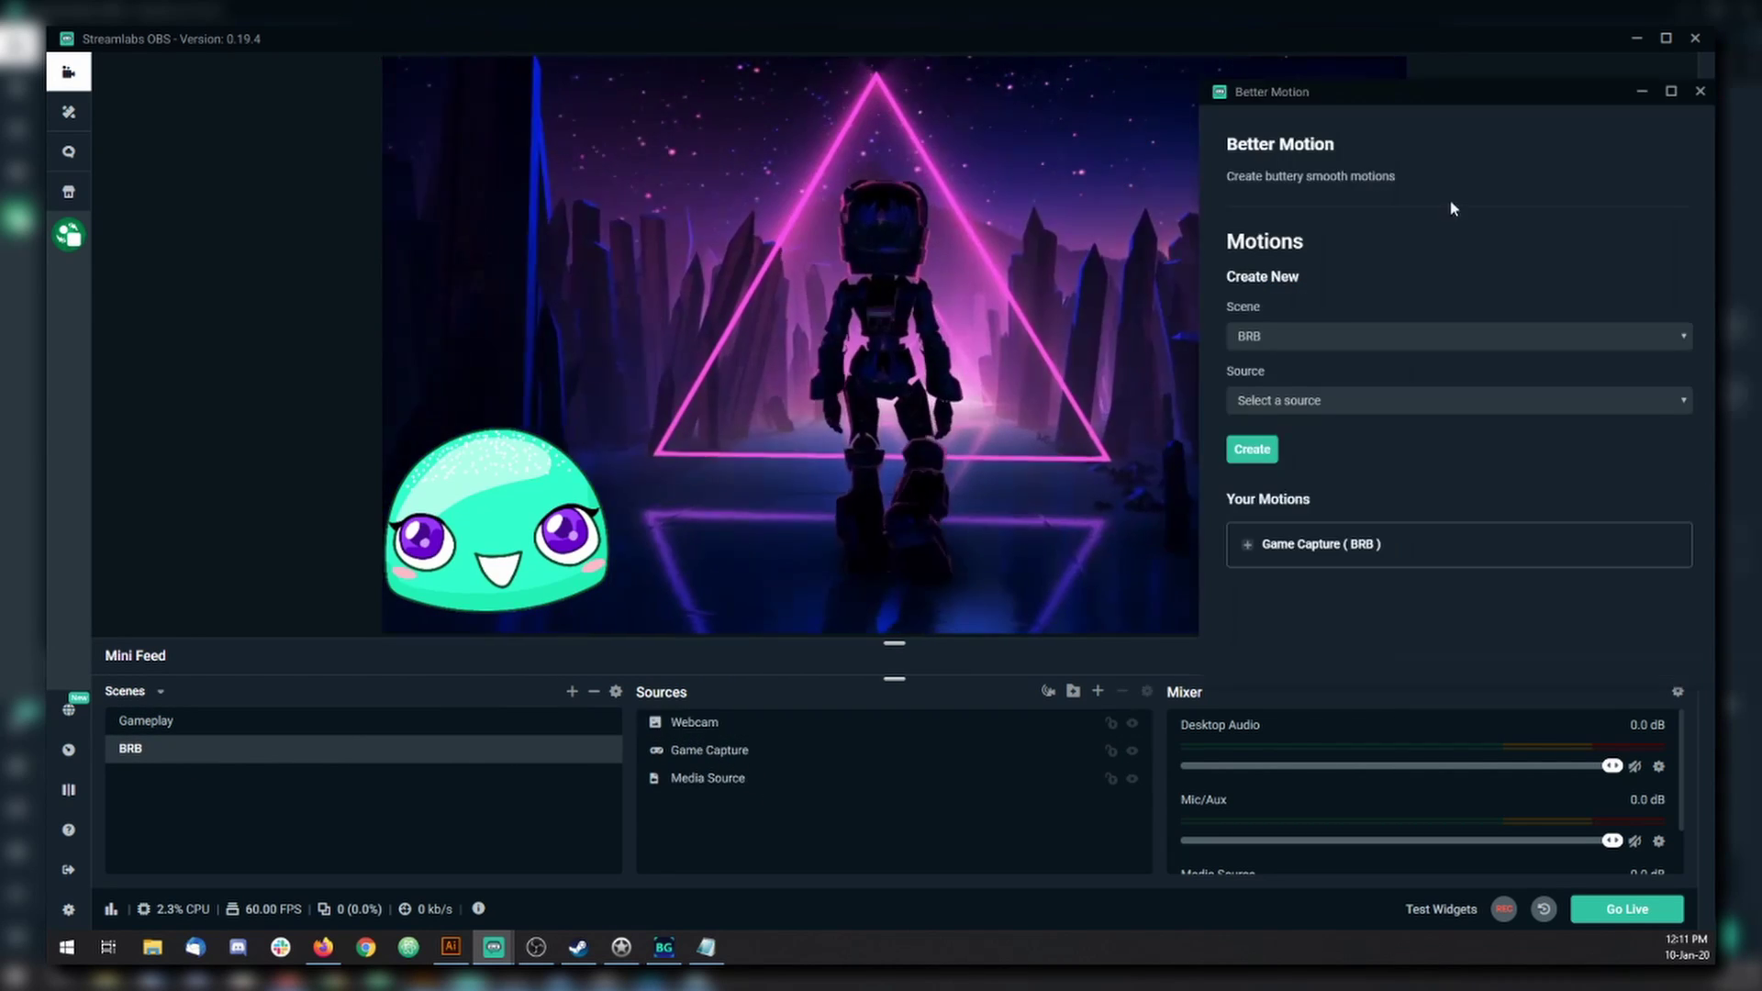
Step: Create a Position motion for the Webcam source in the BRB scene
{"action": "left_click", "coordinate": [1279, 340]}
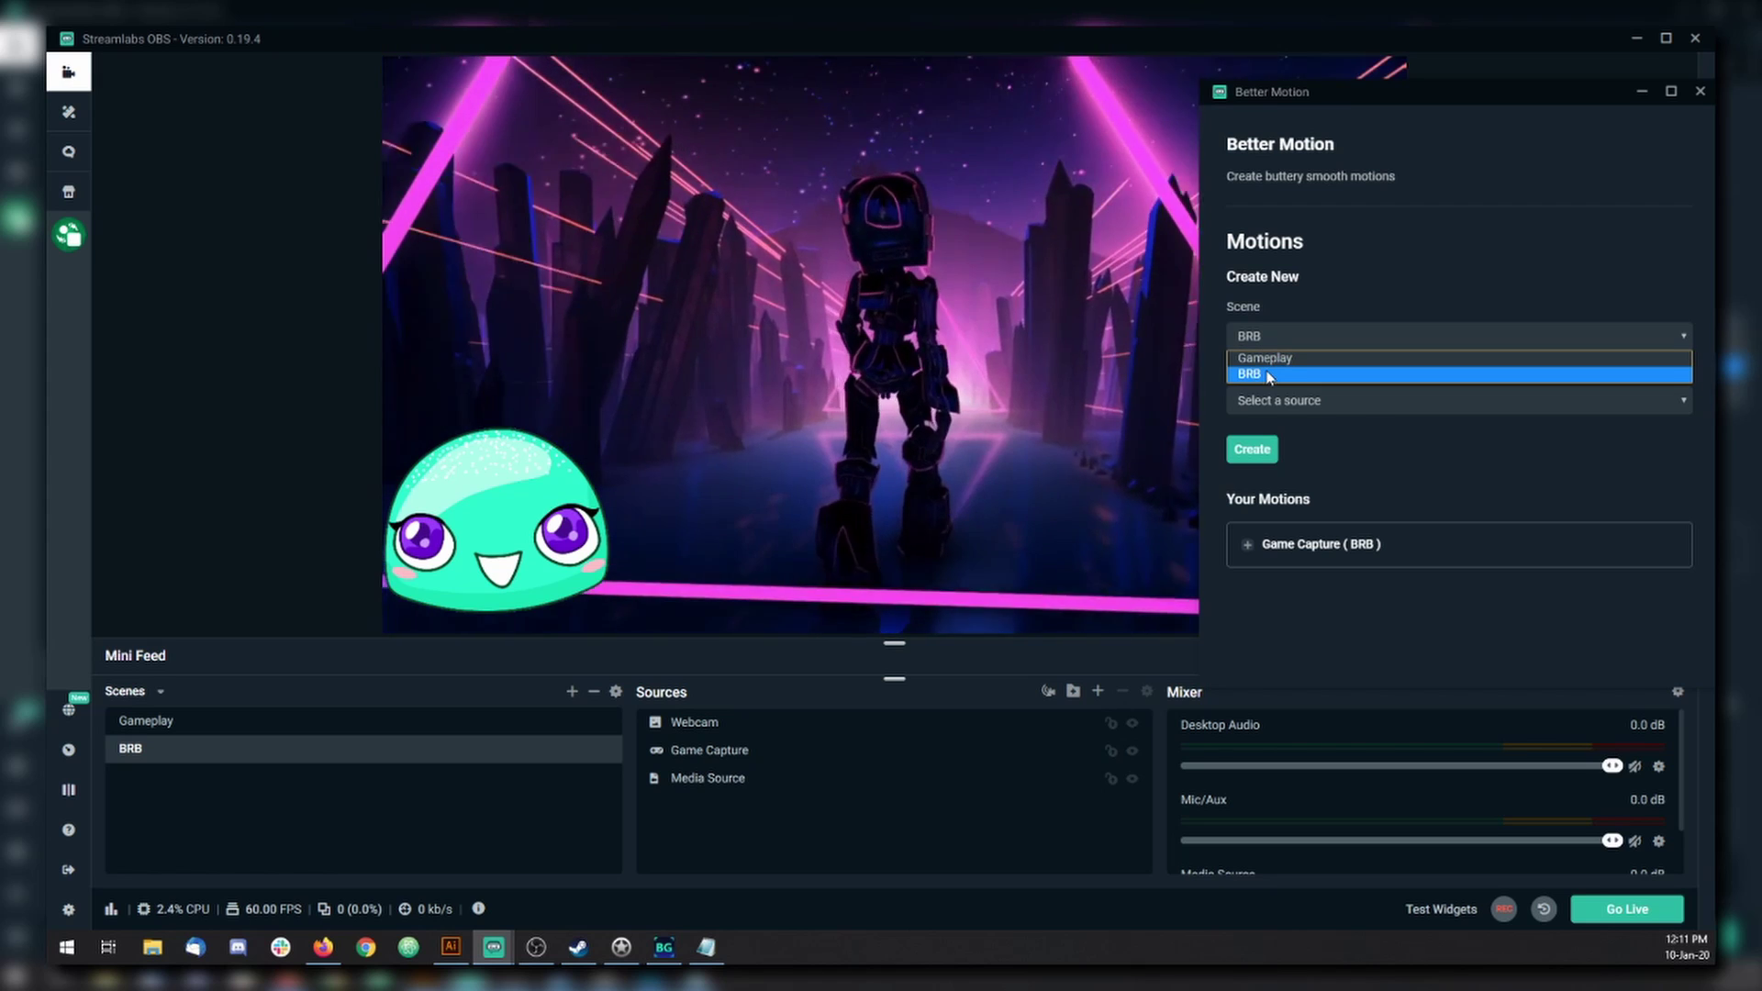
{"action": "left_click", "coordinate": [1266, 368]}
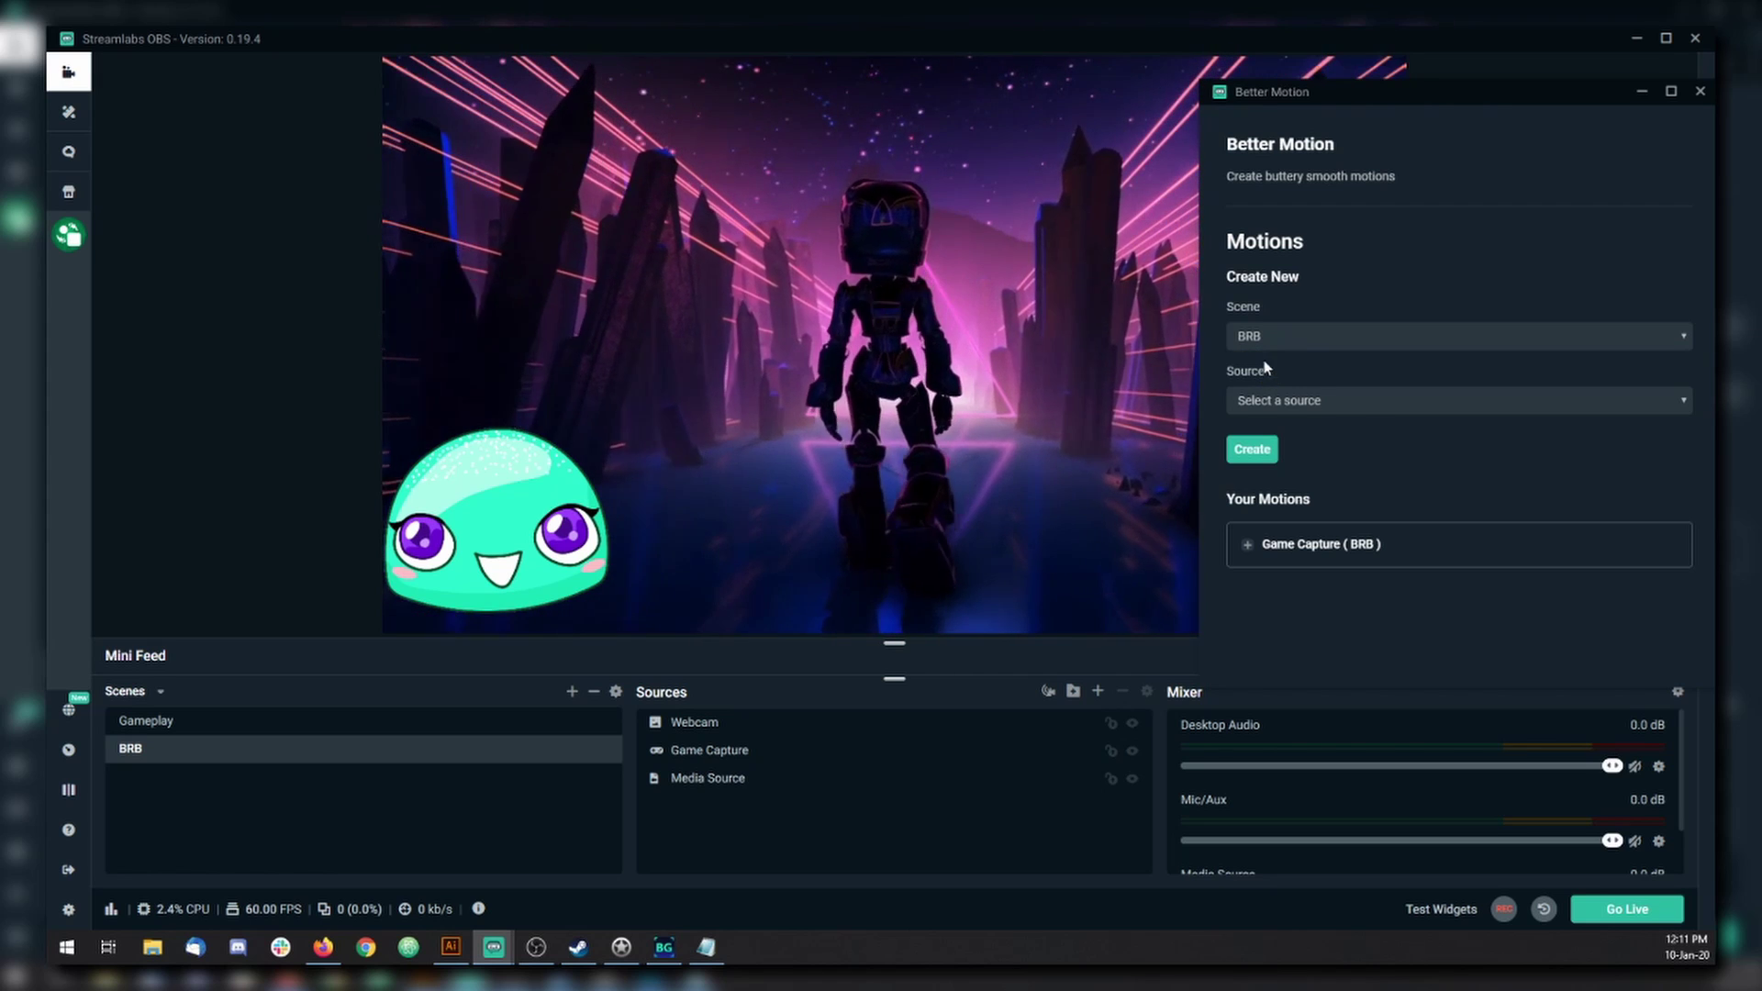
{"action": "left_click", "coordinate": [1290, 402]}
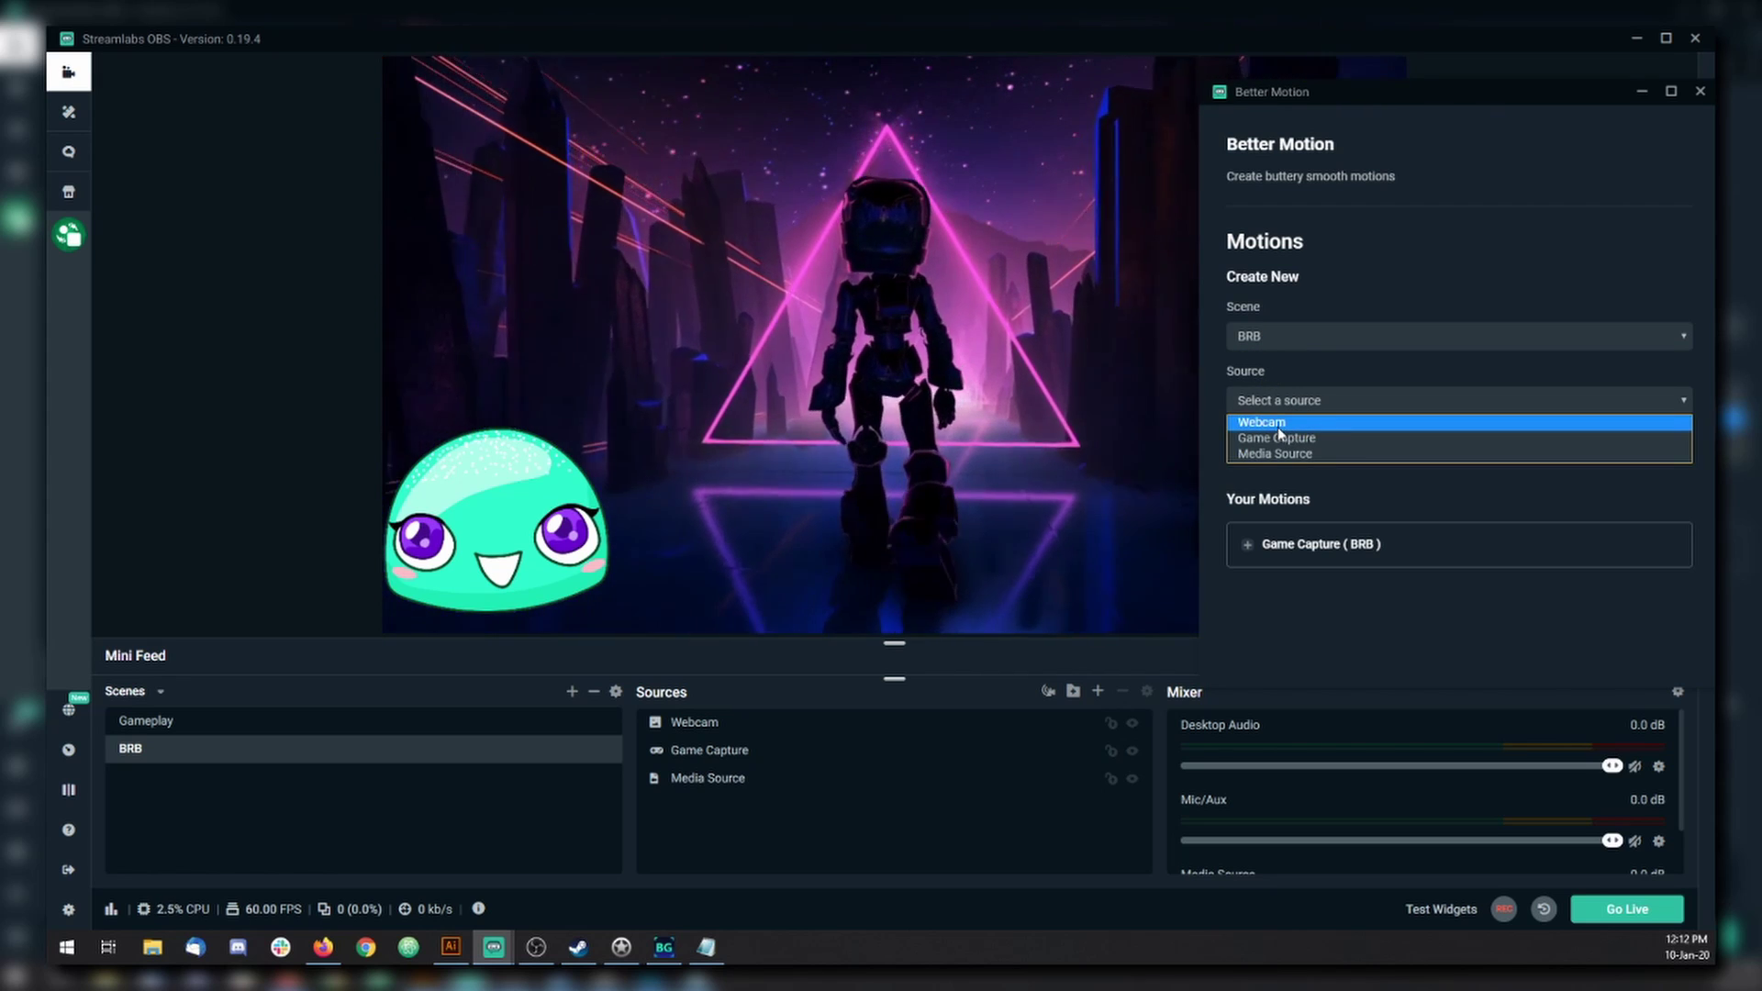
{"action": "left_click", "coordinate": [1279, 424]}
{"action": "left_click", "coordinate": [1275, 463]}
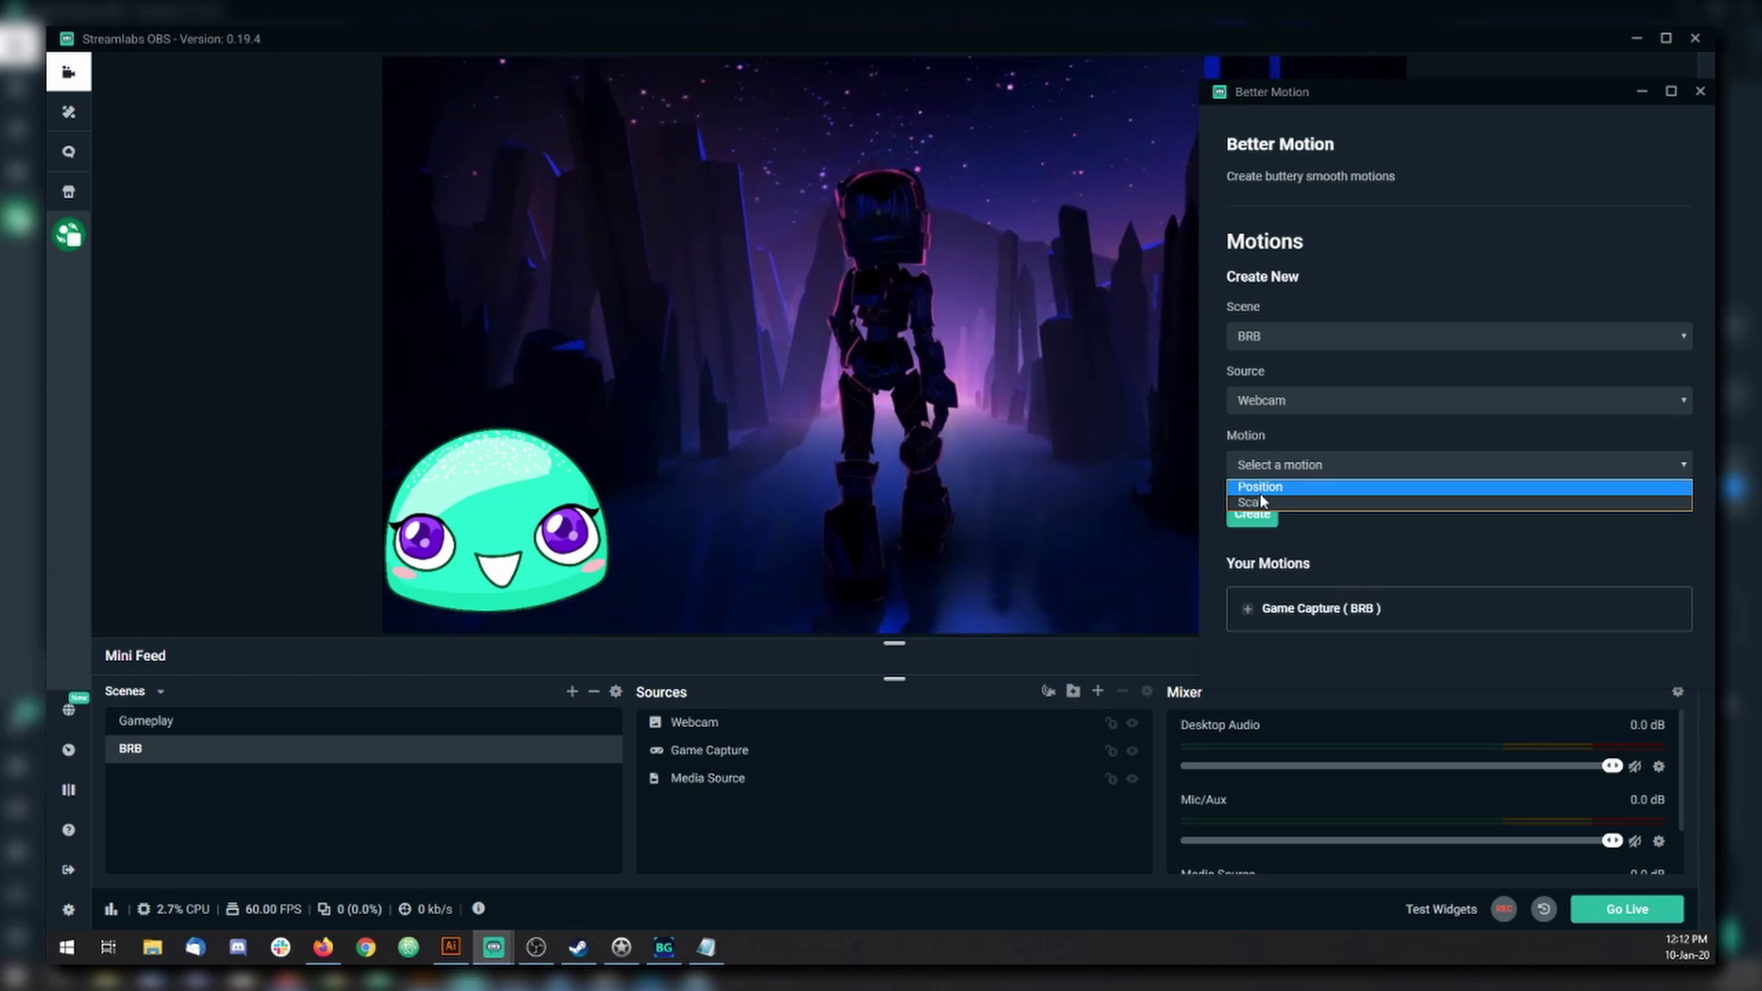
{"action": "left_click", "coordinate": [1259, 492]}
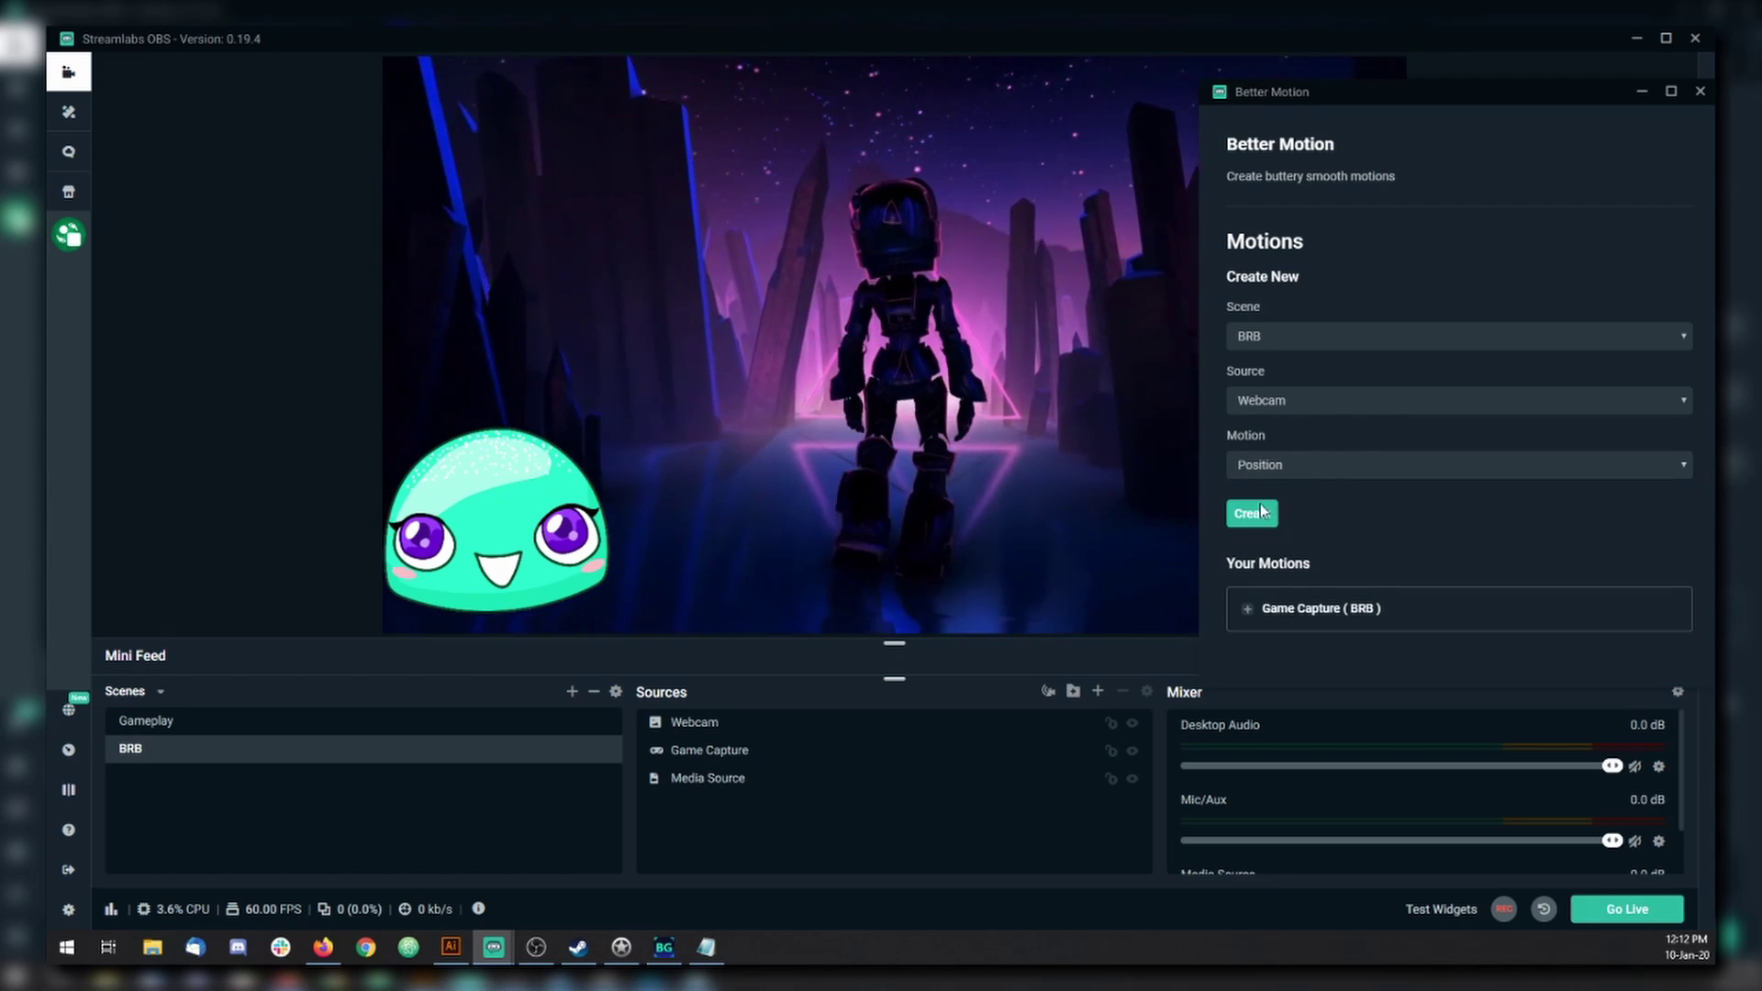
{"action": "left_click", "coordinate": [1259, 517]}
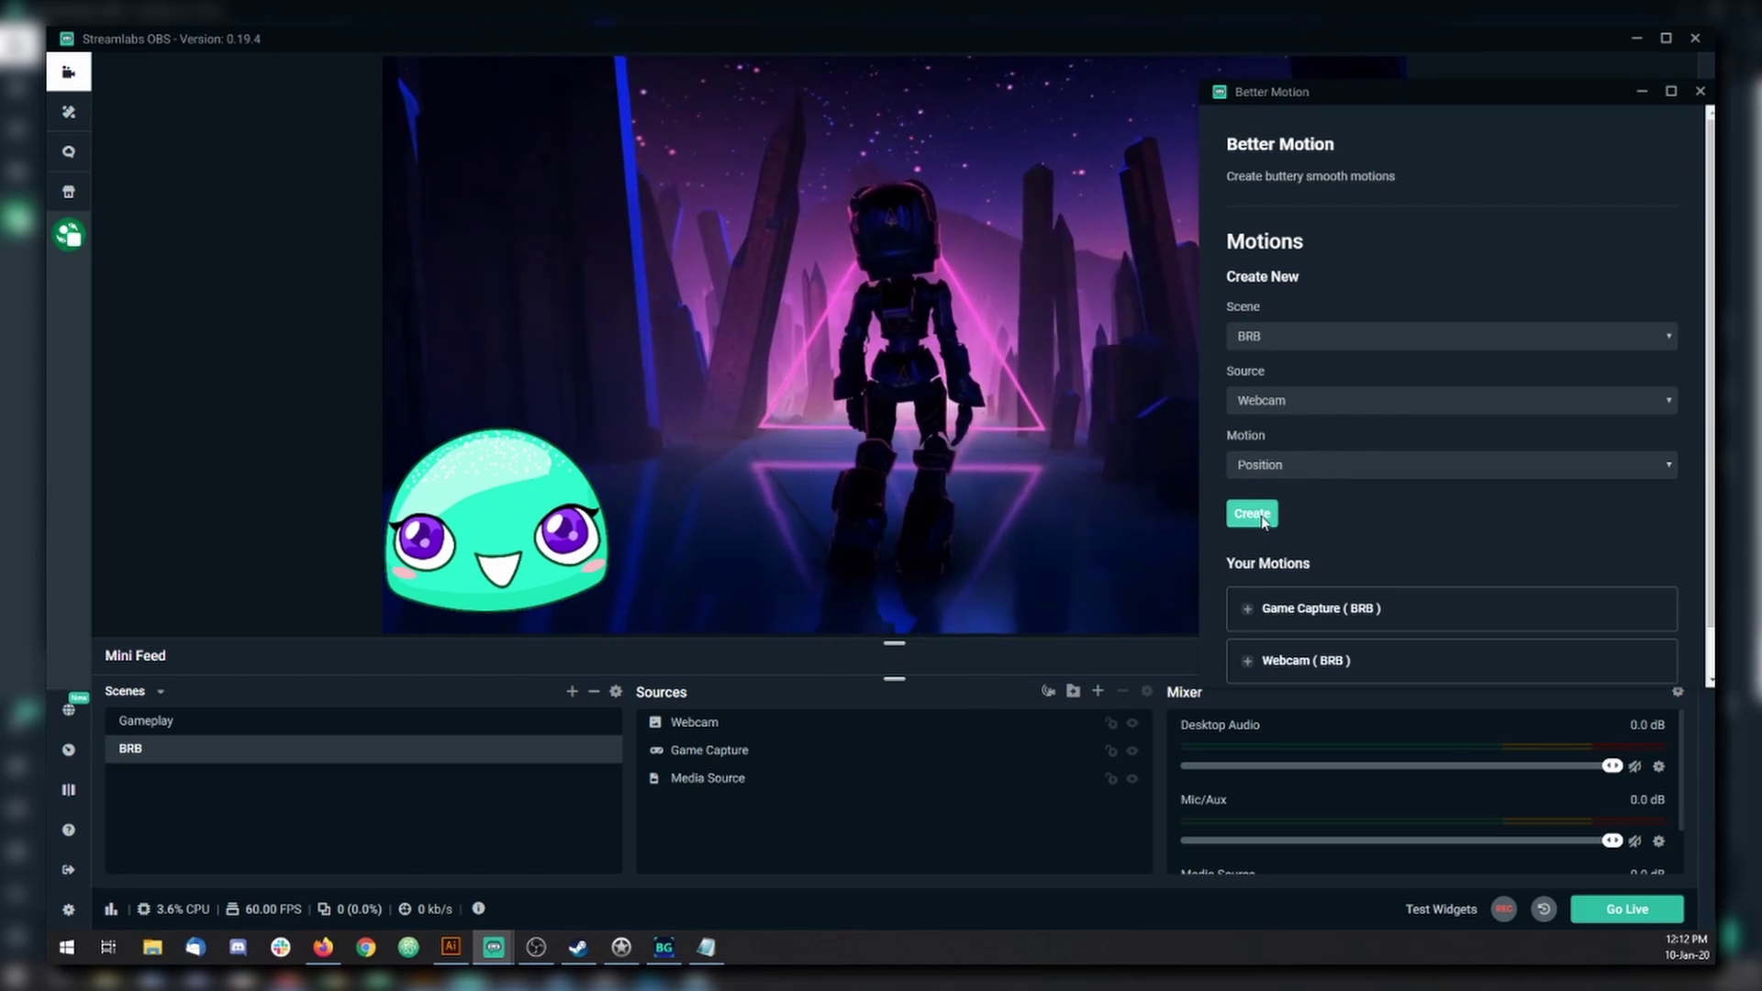
Step: Move the BRB scene's Webcam off the canvas's left side, store X -284.9 as its motion's end value, and test the motion
{"action": "left_click", "coordinate": [1322, 667]}
{"action": "scroll", "coordinate": [1451, 441], "scroll_direction": "down", "scroll_amount": 5}
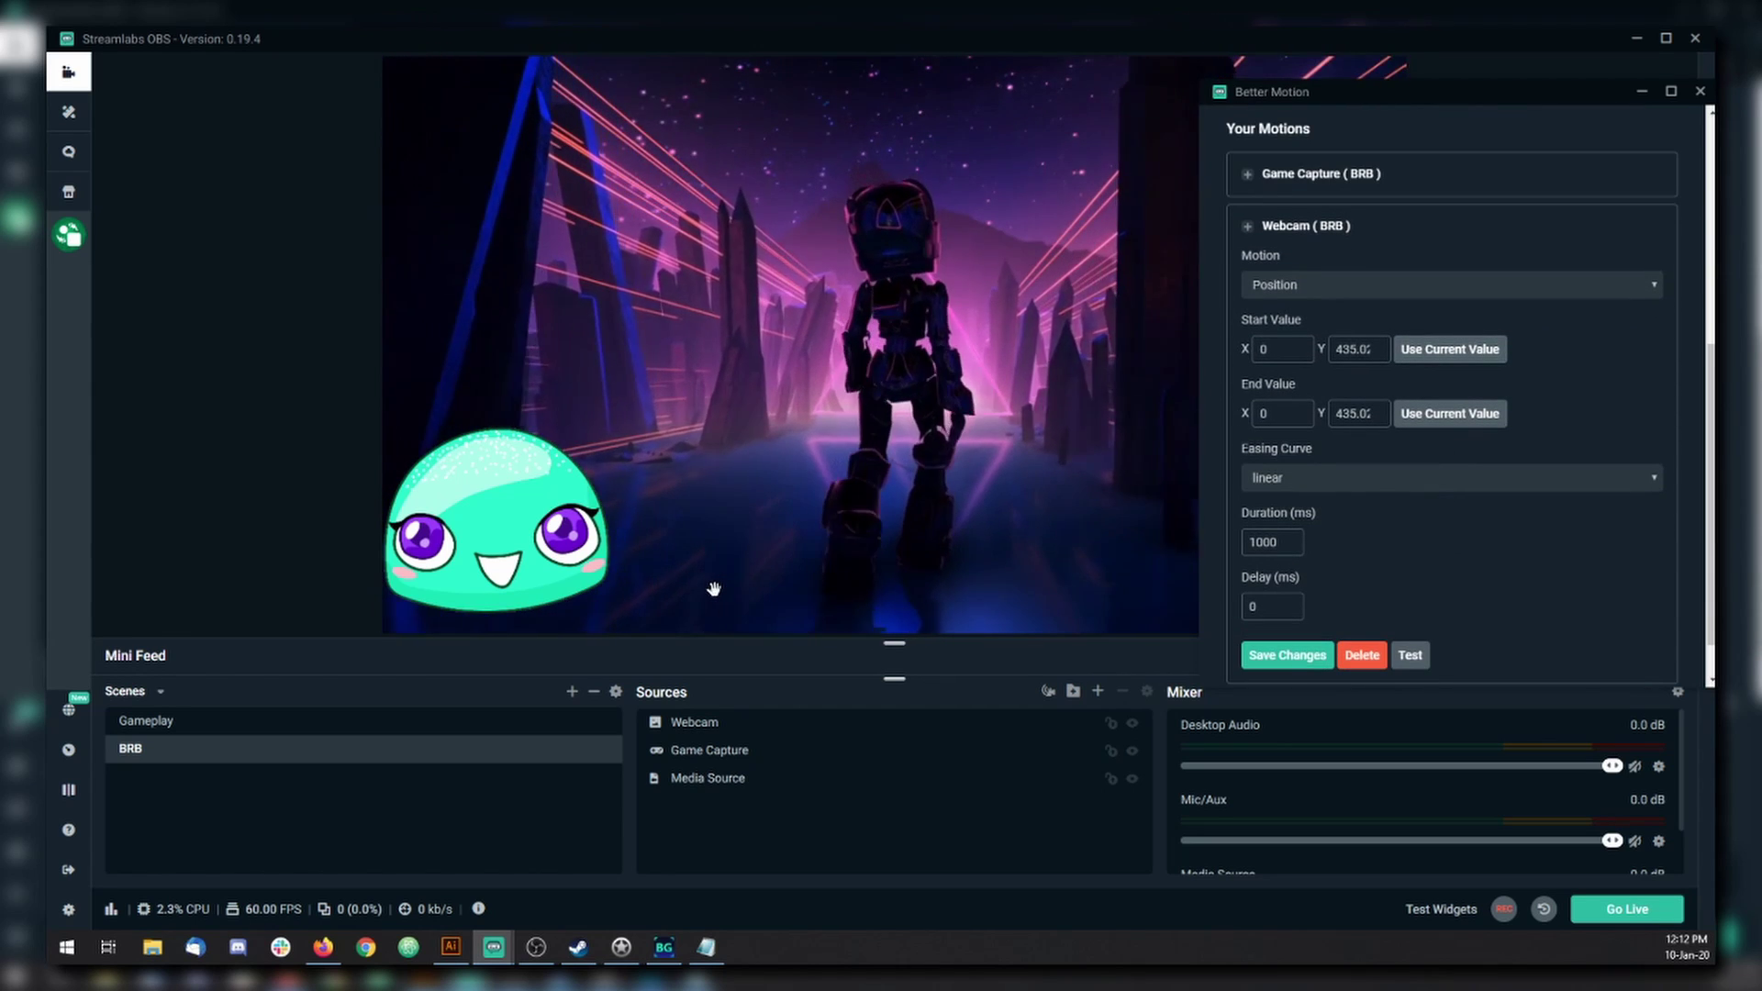
{"action": "left_click", "coordinate": [512, 530]}
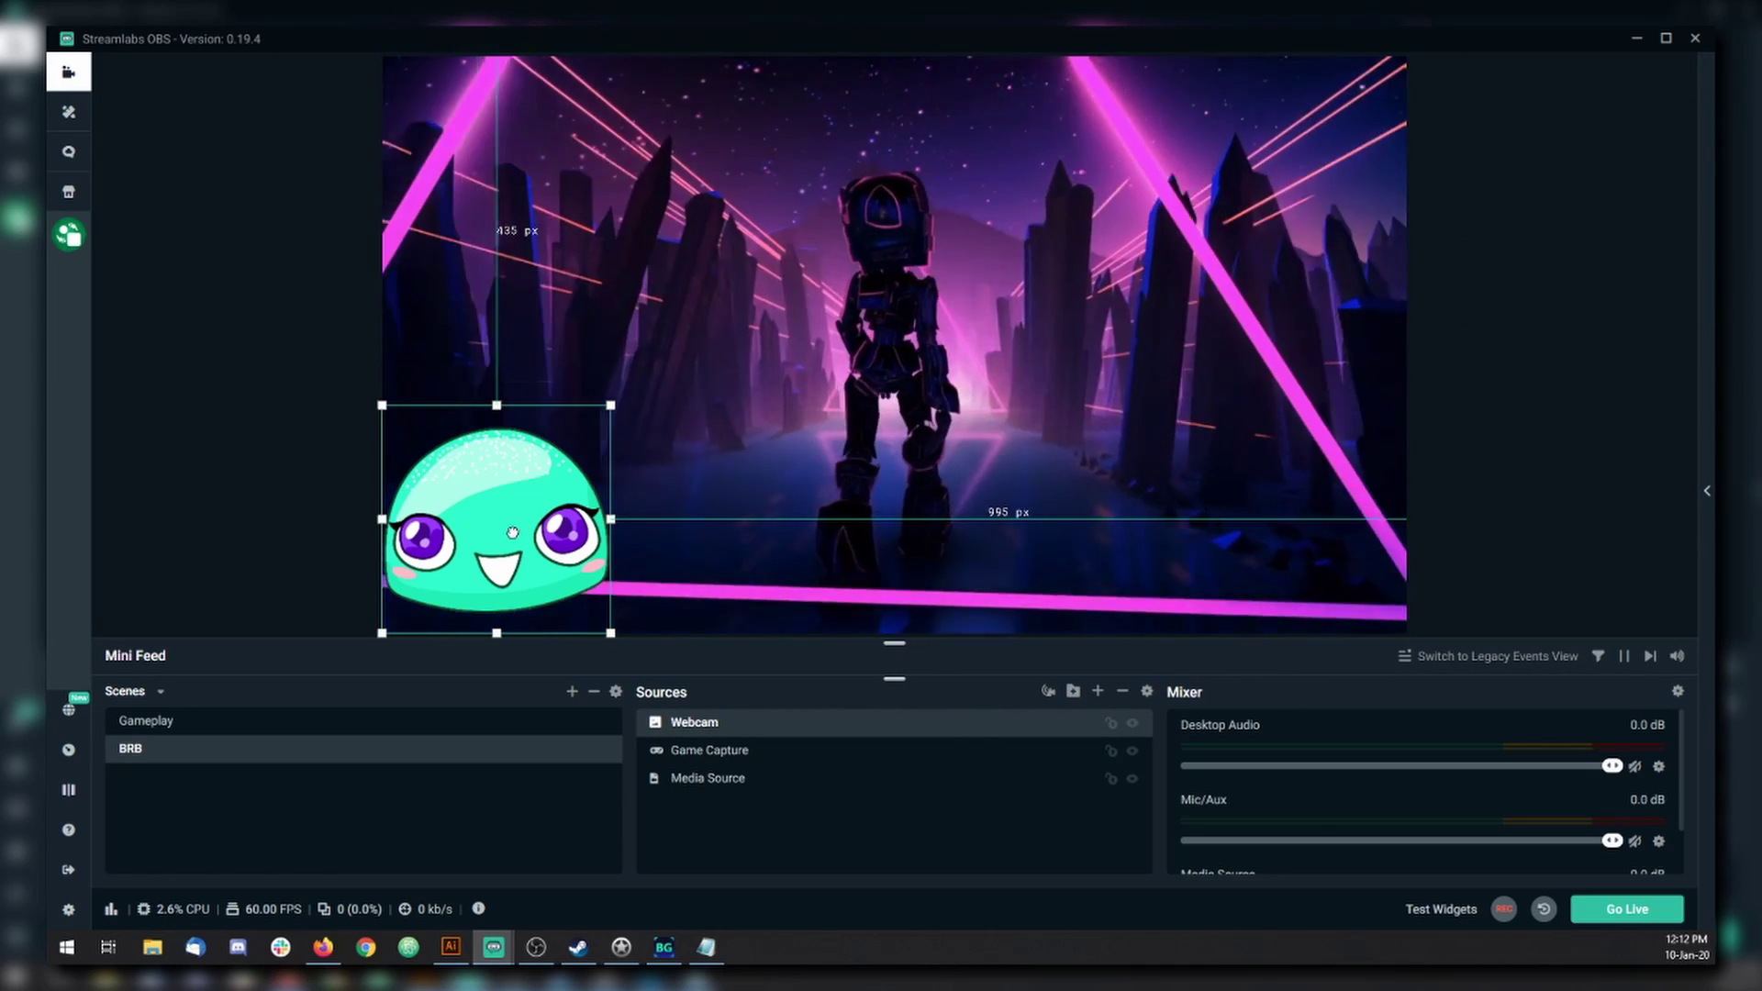
{"action": "left_click_drag", "start_coordinate": [512, 530], "coordinate": [287, 536]}
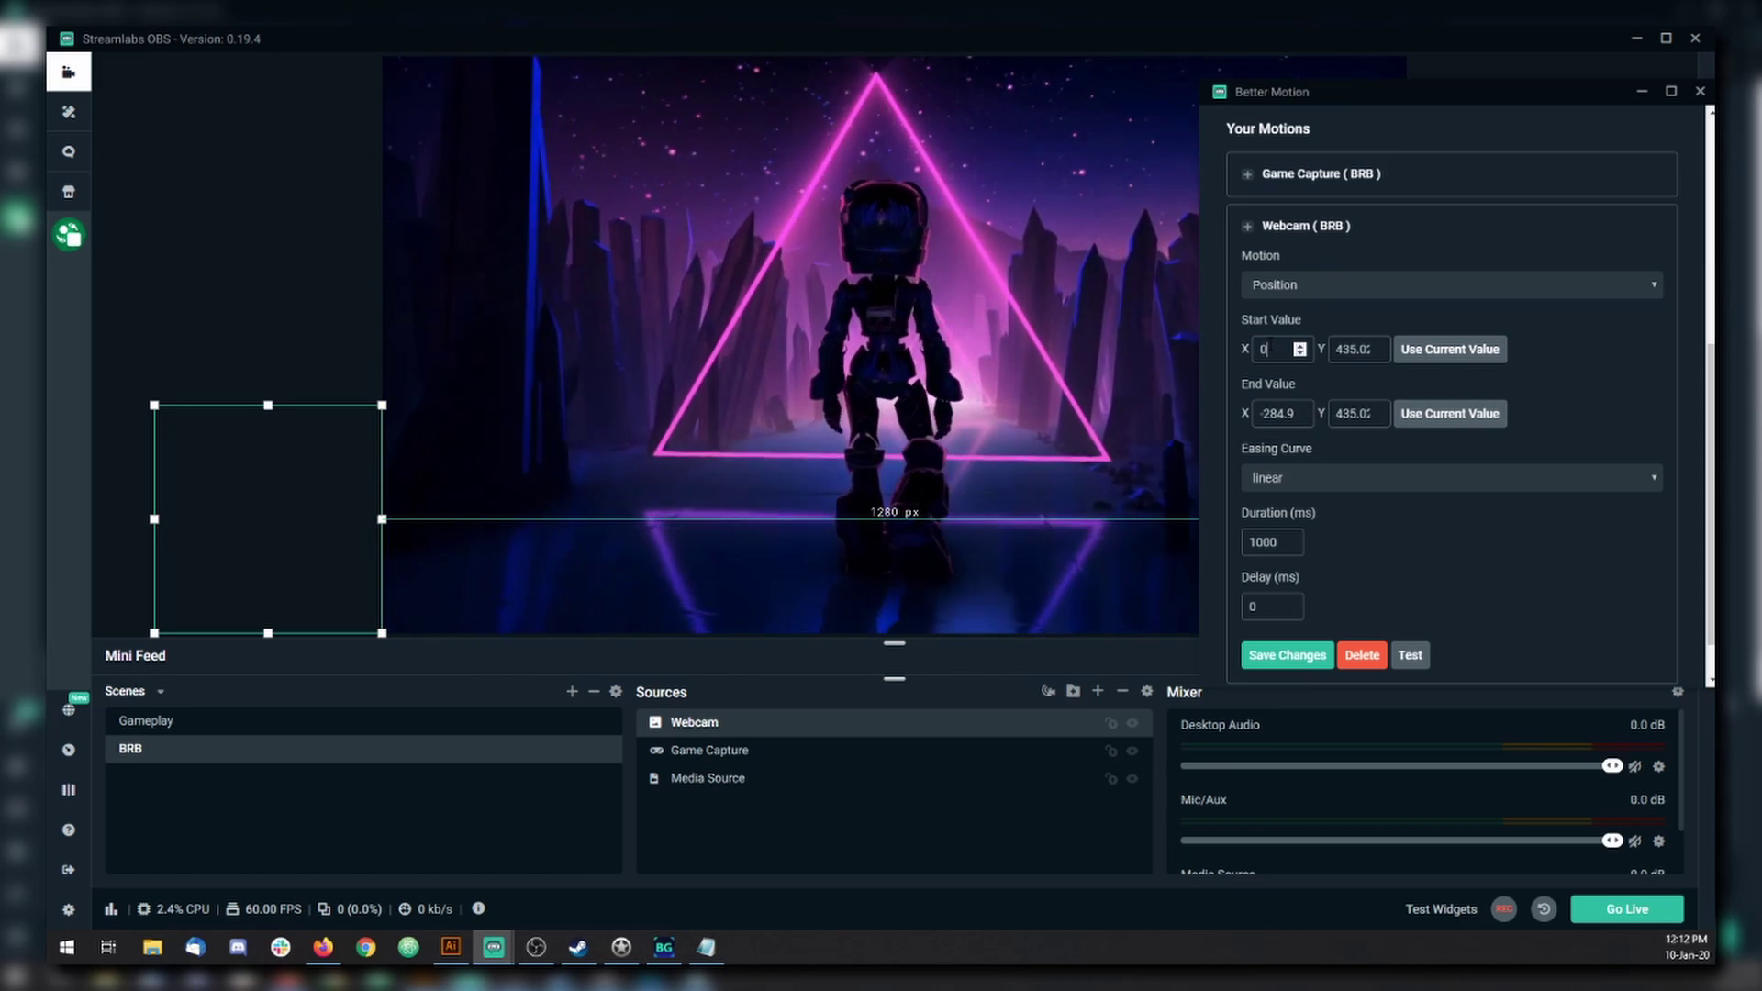
{"action": "left_click", "coordinate": [1279, 412]}
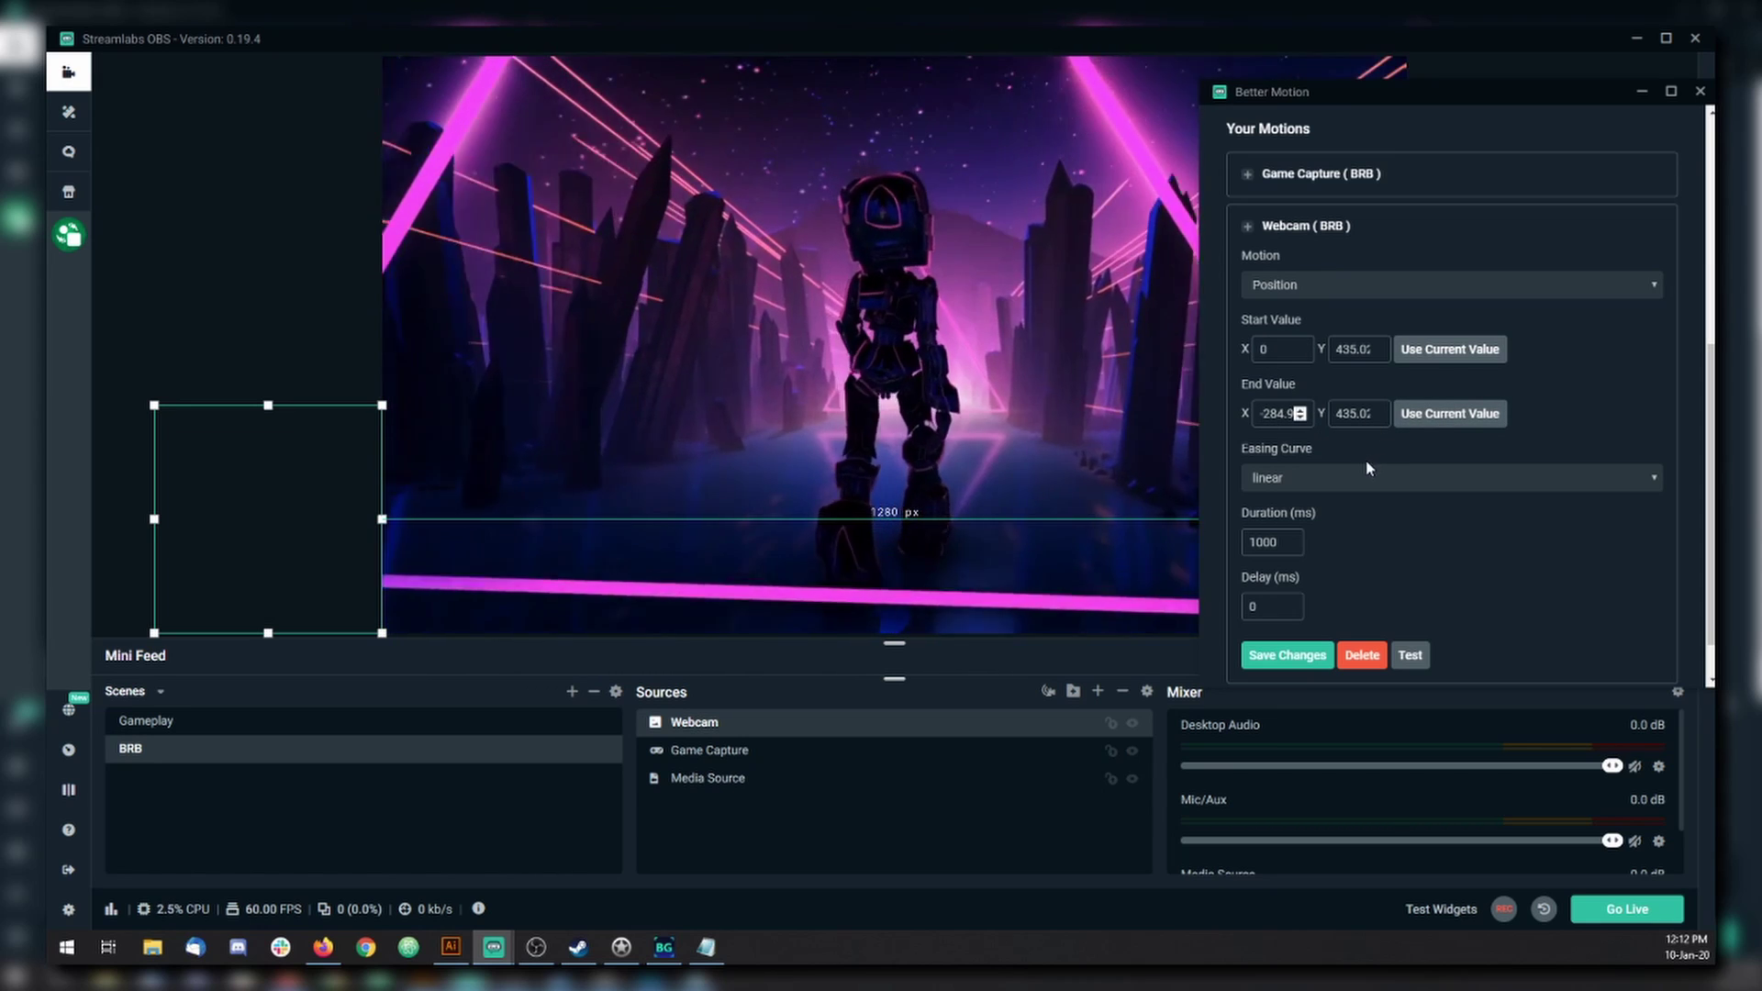
{"action": "scroll", "coordinate": [1350, 446], "scroll_direction": "down", "scroll_amount": 1}
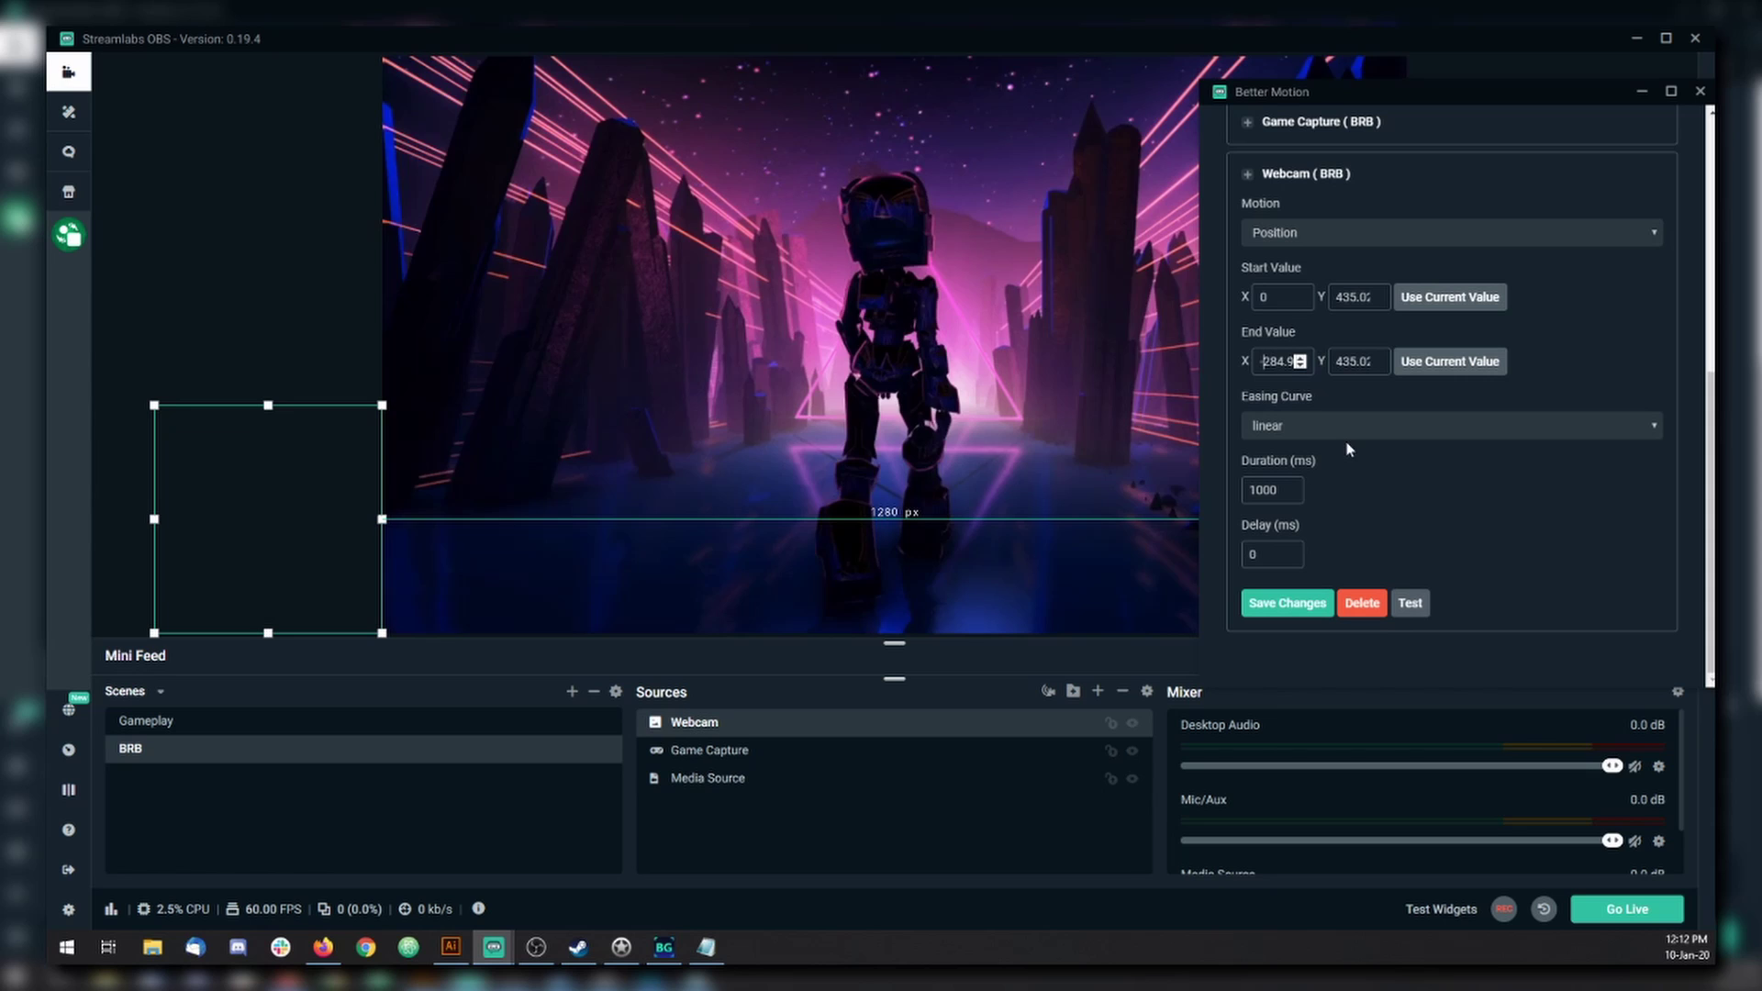
{"action": "left_click", "coordinate": [1413, 608]}
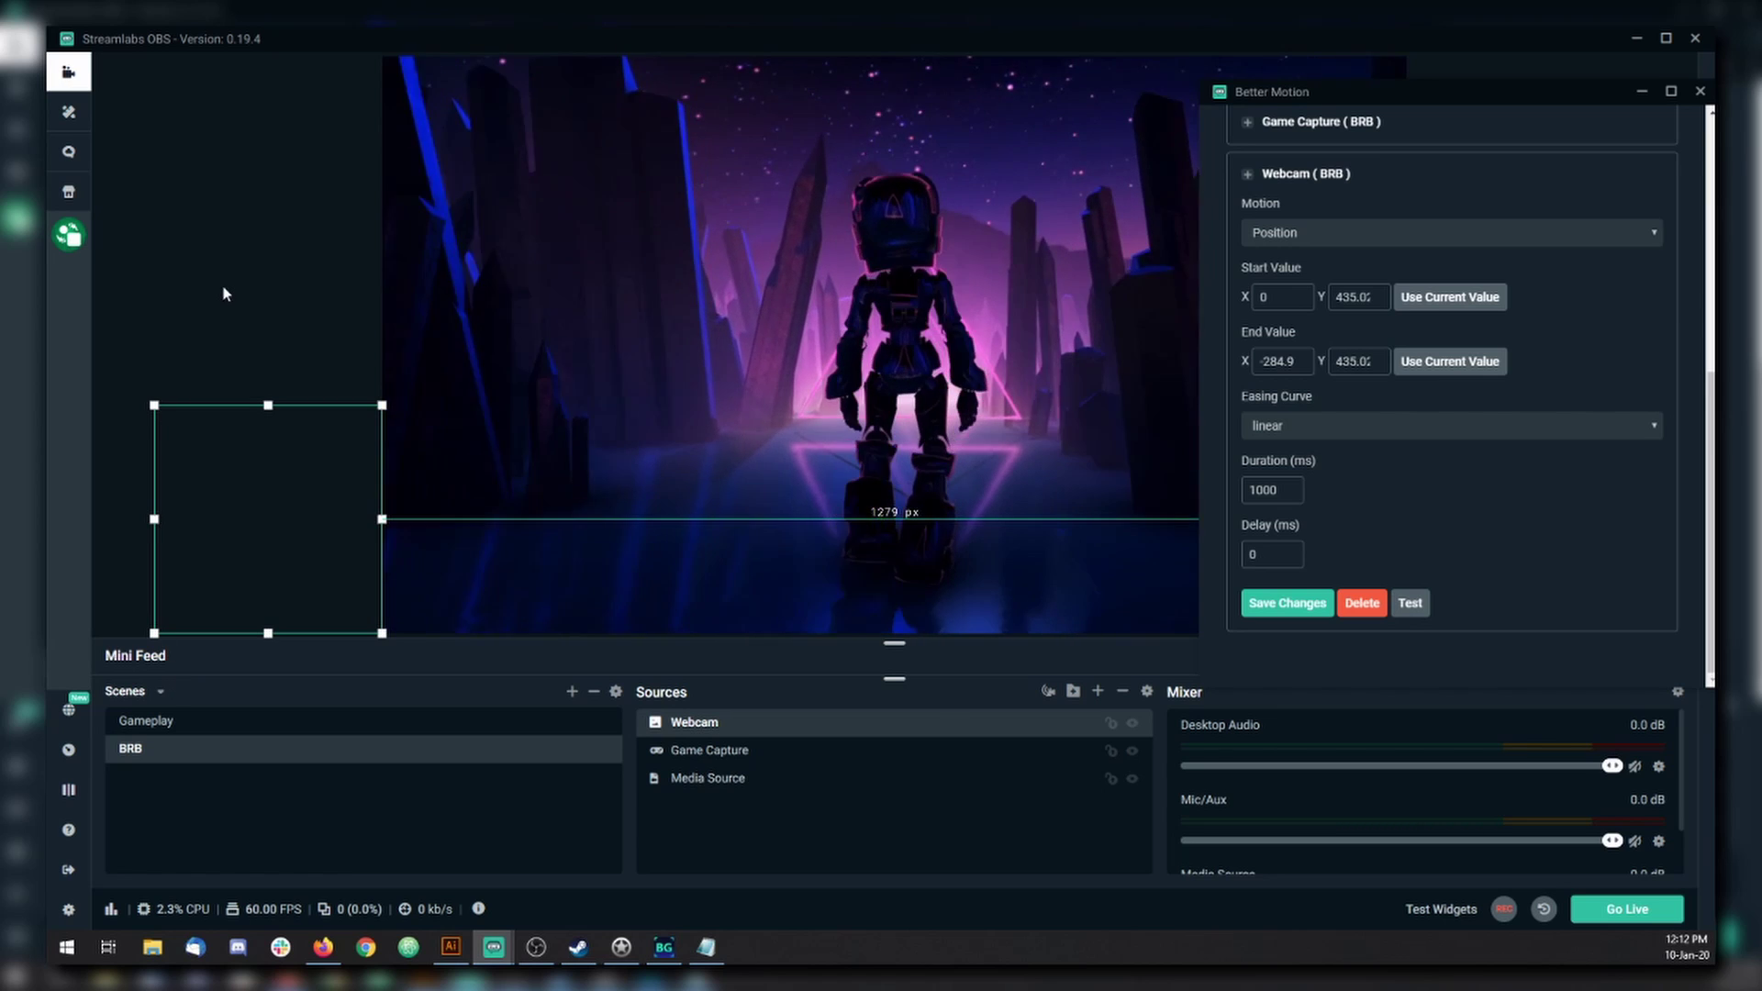
Step: Switch repeatedly between the Gameplay and BRB scenes to preview the Webcam and Game Capture motions together
{"action": "left_click", "coordinate": [225, 293]}
{"action": "left_click", "coordinate": [173, 725]}
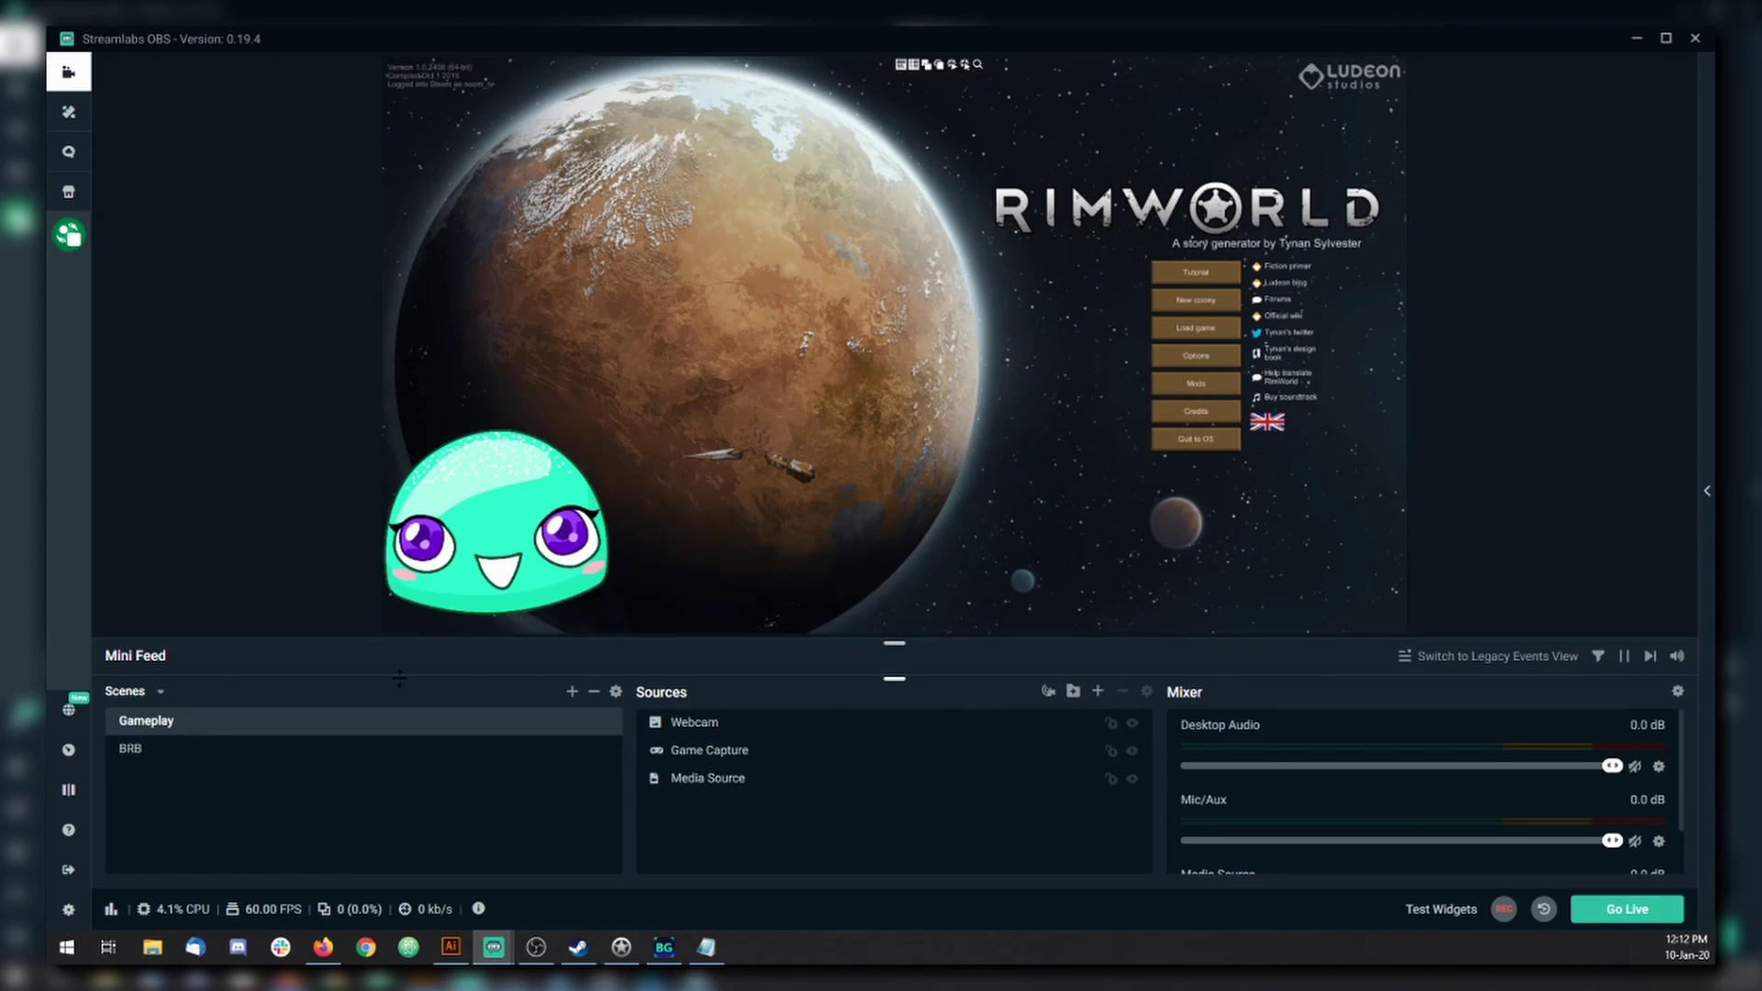
{"action": "left_click", "coordinate": [158, 754]}
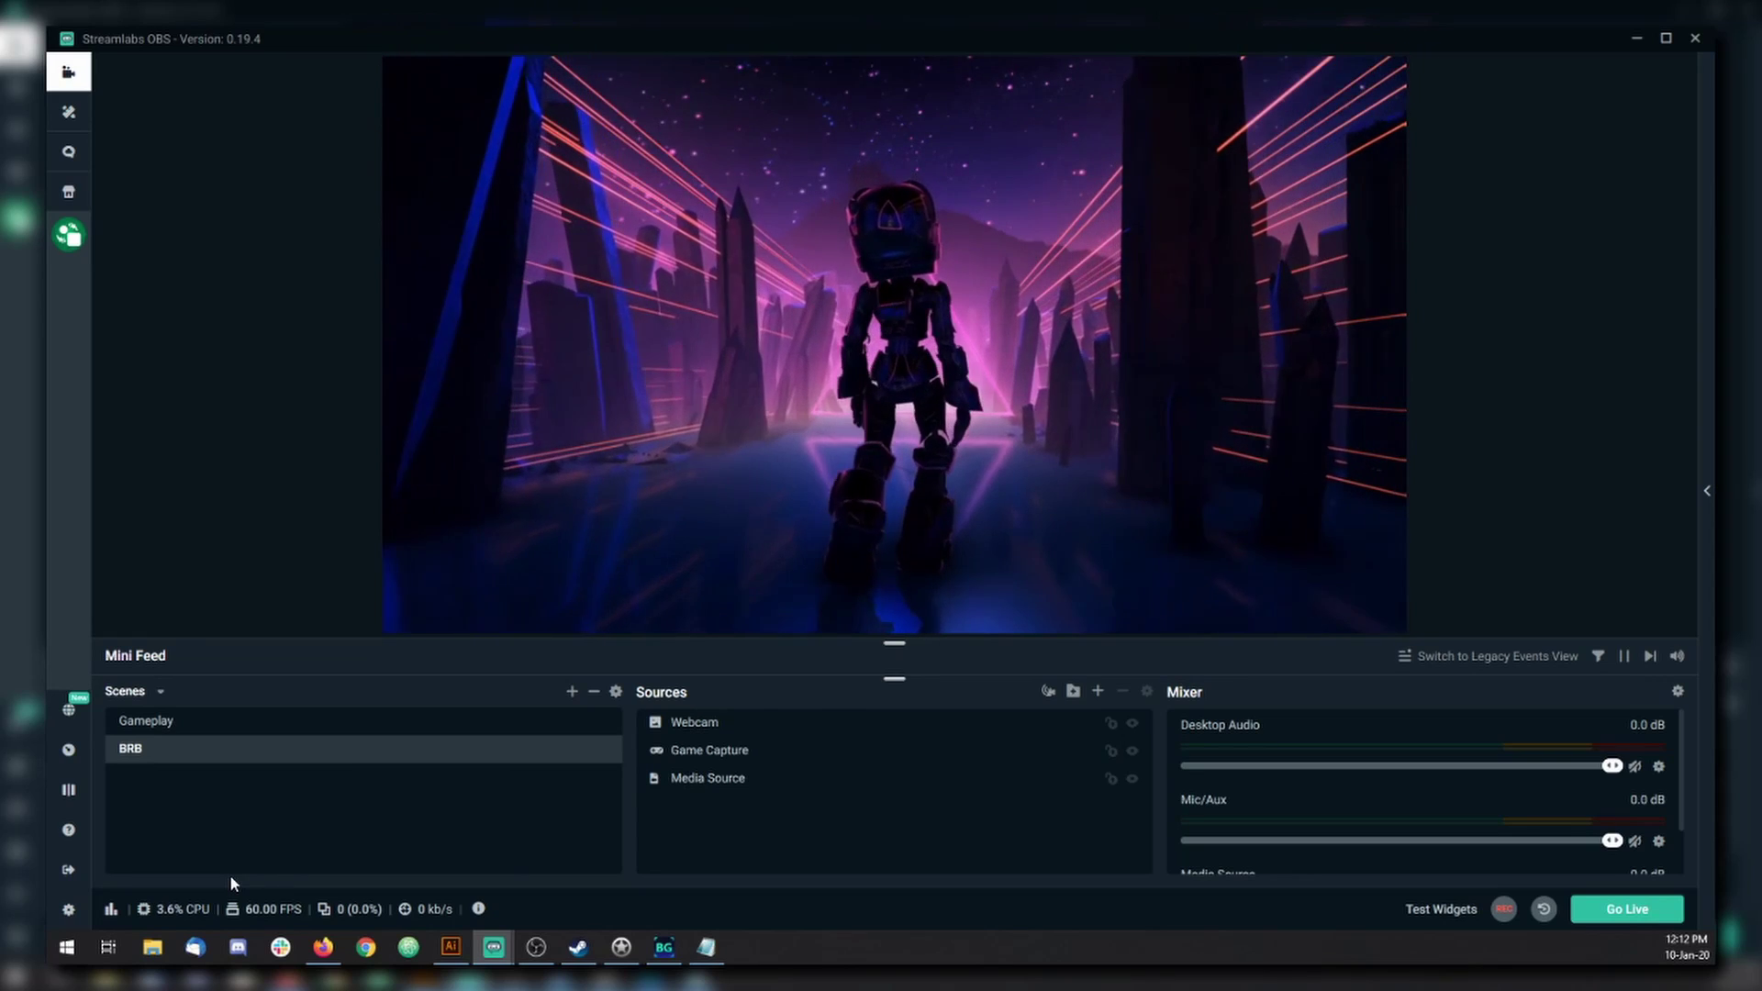
{"action": "left_click", "coordinate": [167, 725]}
{"action": "left_click", "coordinate": [157, 753]}
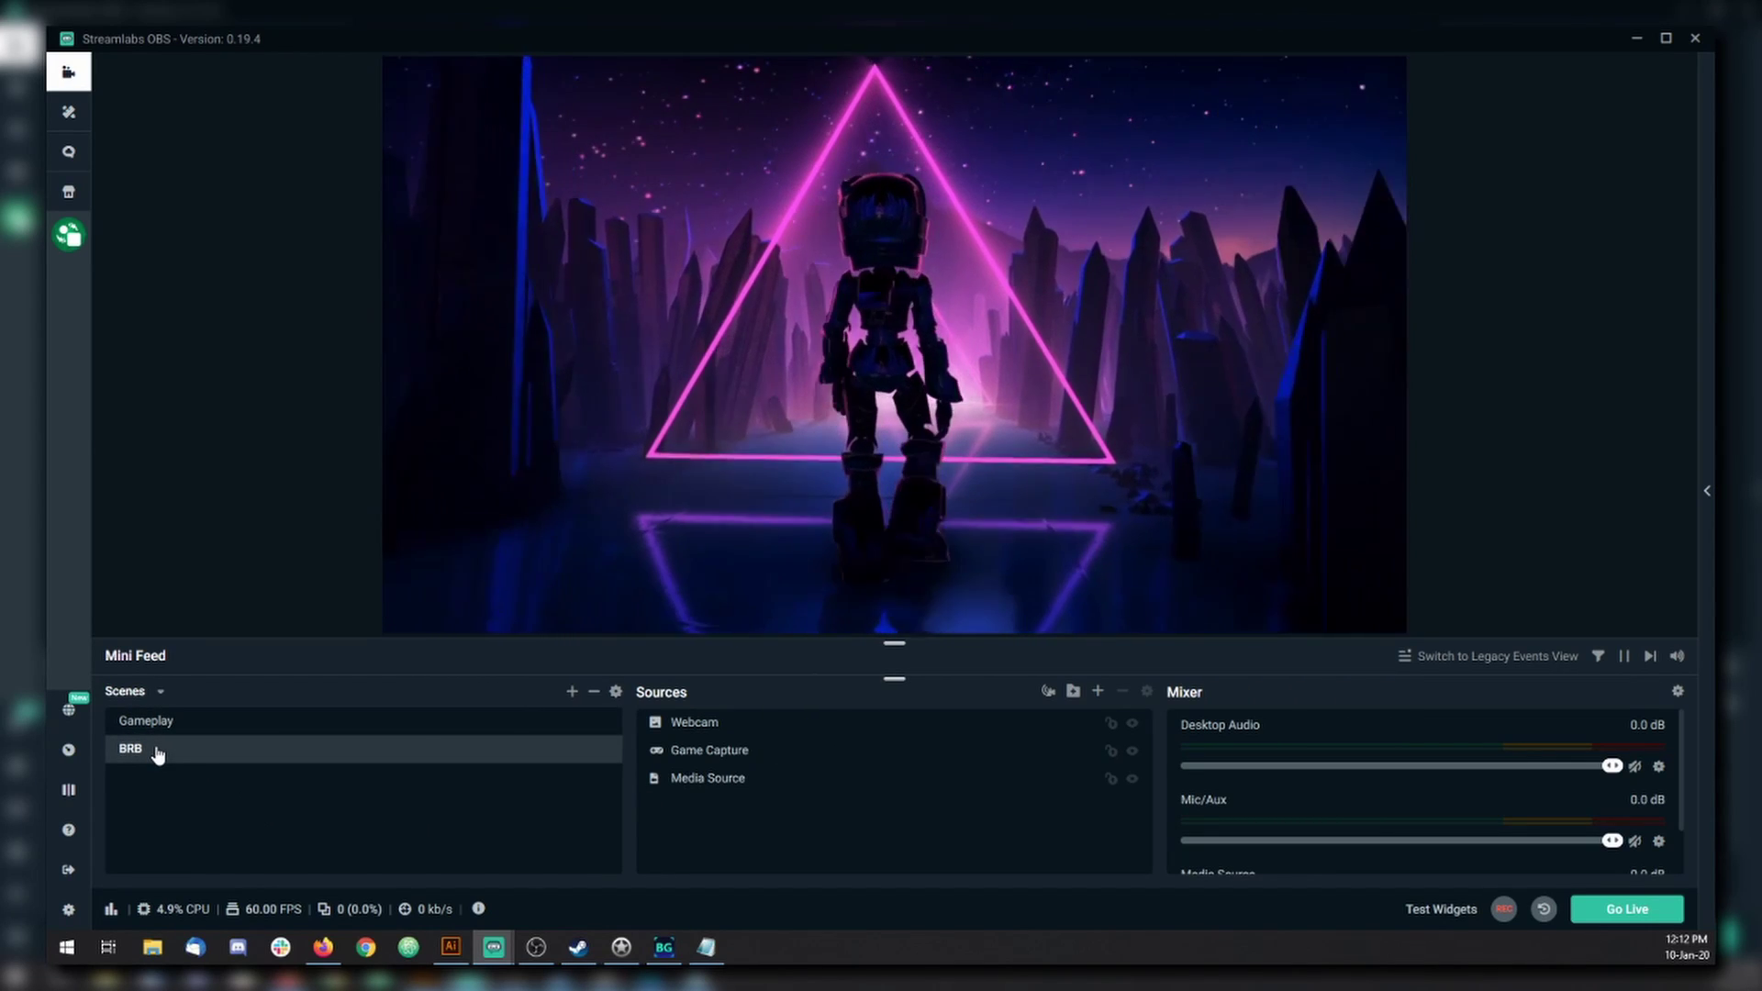
{"action": "left_click", "coordinate": [158, 724]}
{"action": "left_click", "coordinate": [159, 748]}
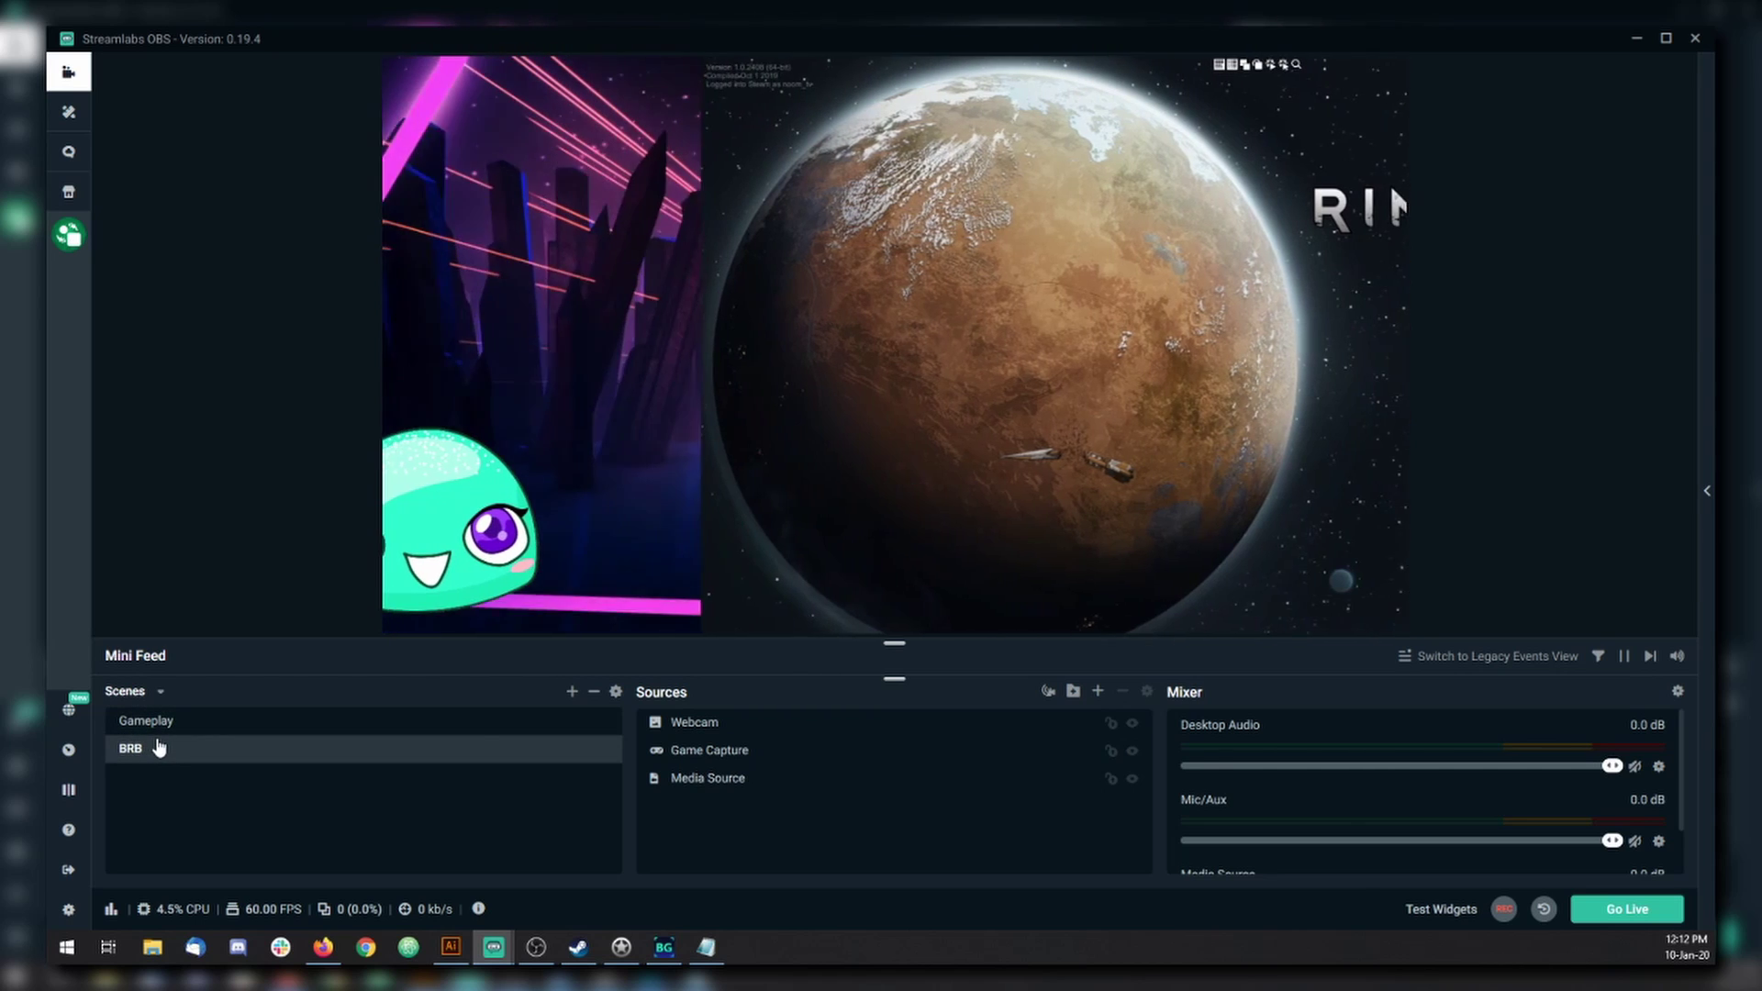
{"action": "left_click", "coordinate": [156, 726]}
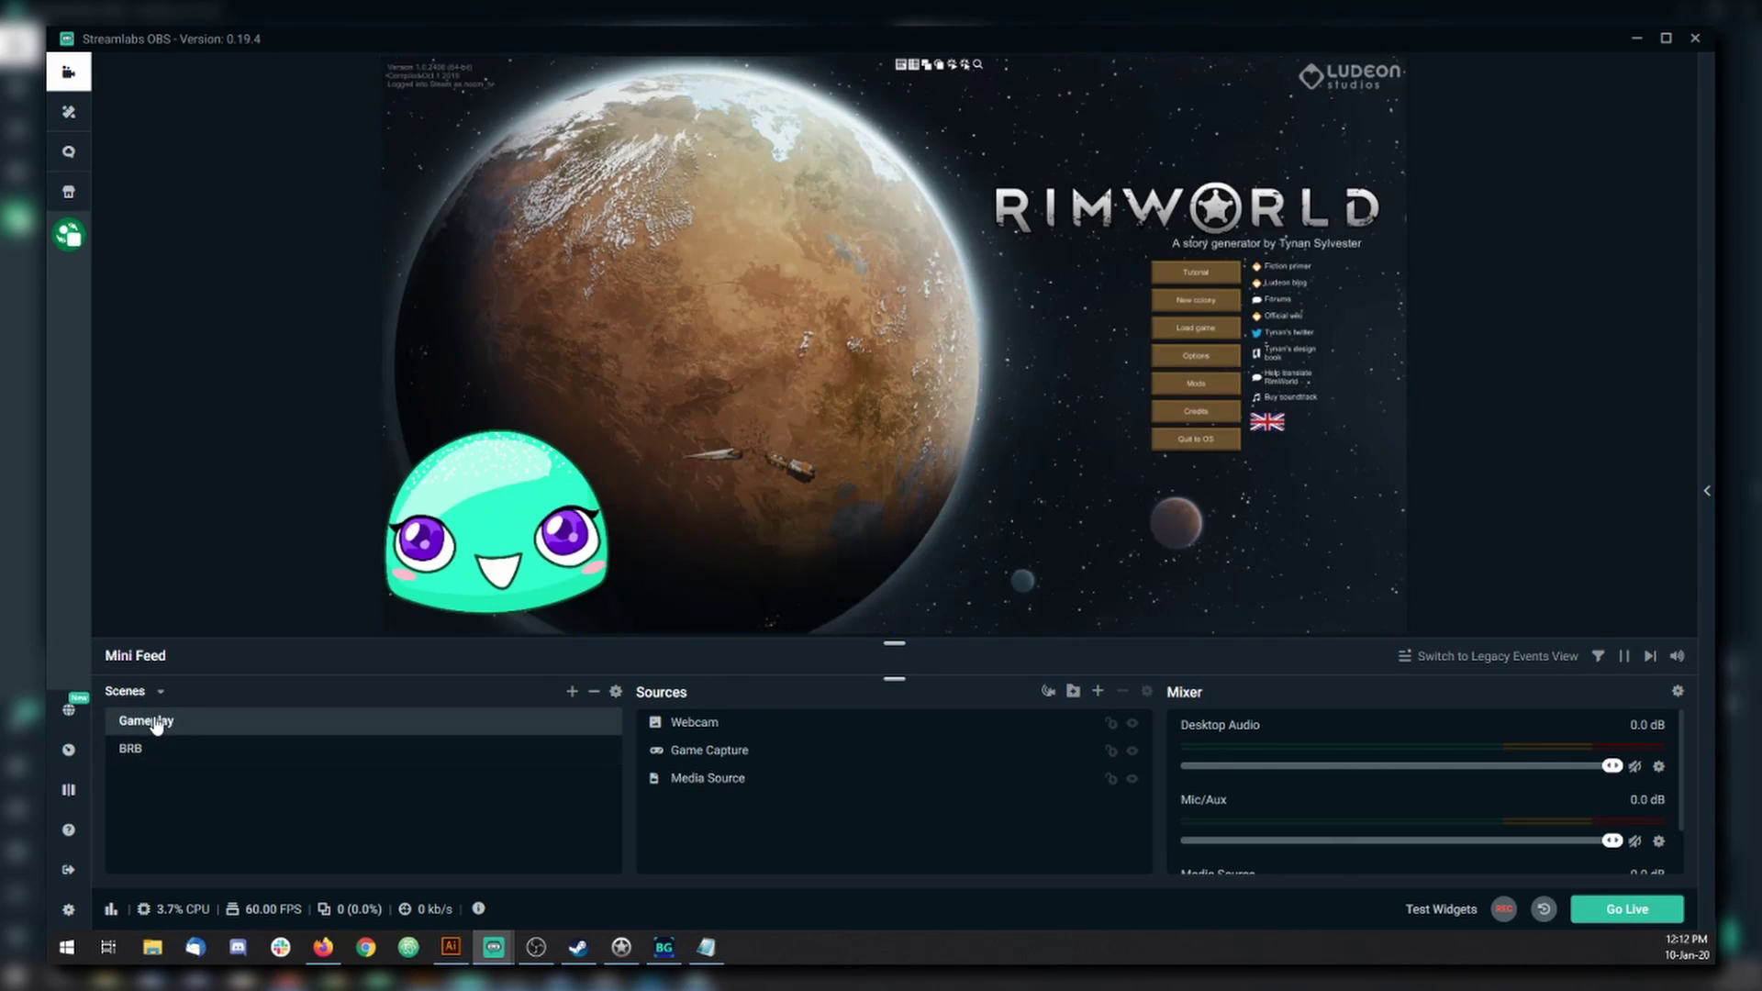
{"action": "left_click", "coordinate": [147, 750]}
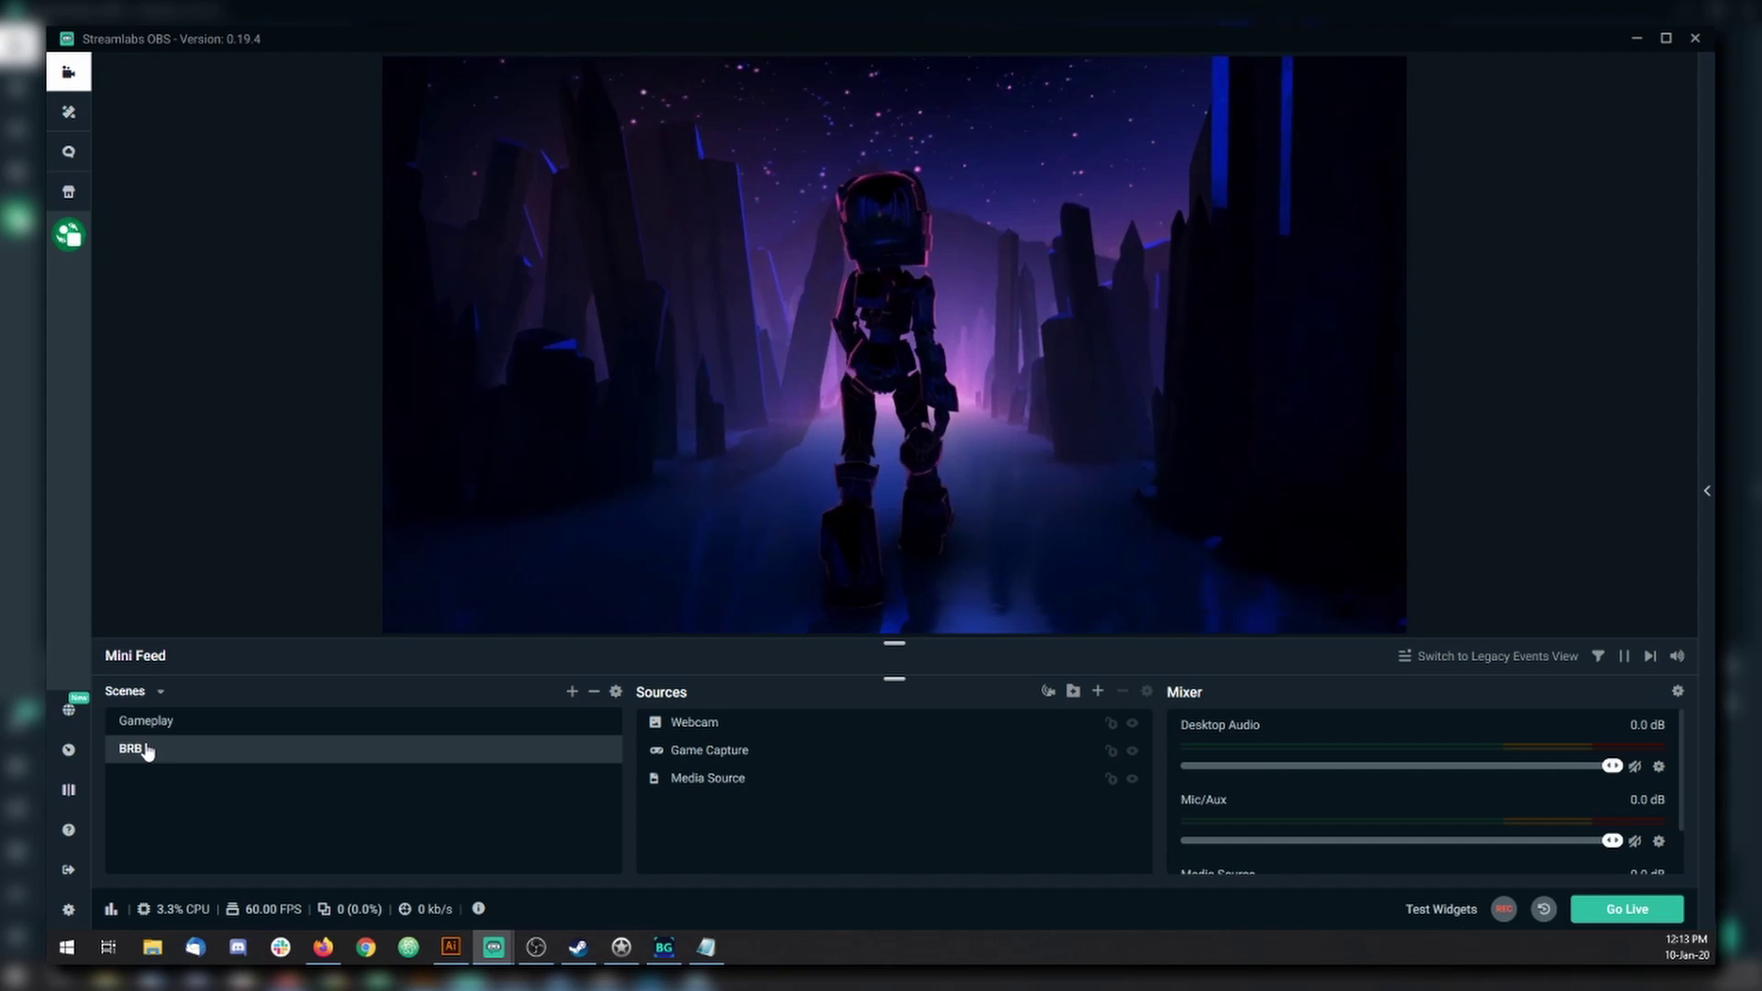
Step: In the Gameplay scene, move Webcam just off the canvas's left edge and Game Capture just off its right edge
{"action": "left_click", "coordinate": [149, 724]}
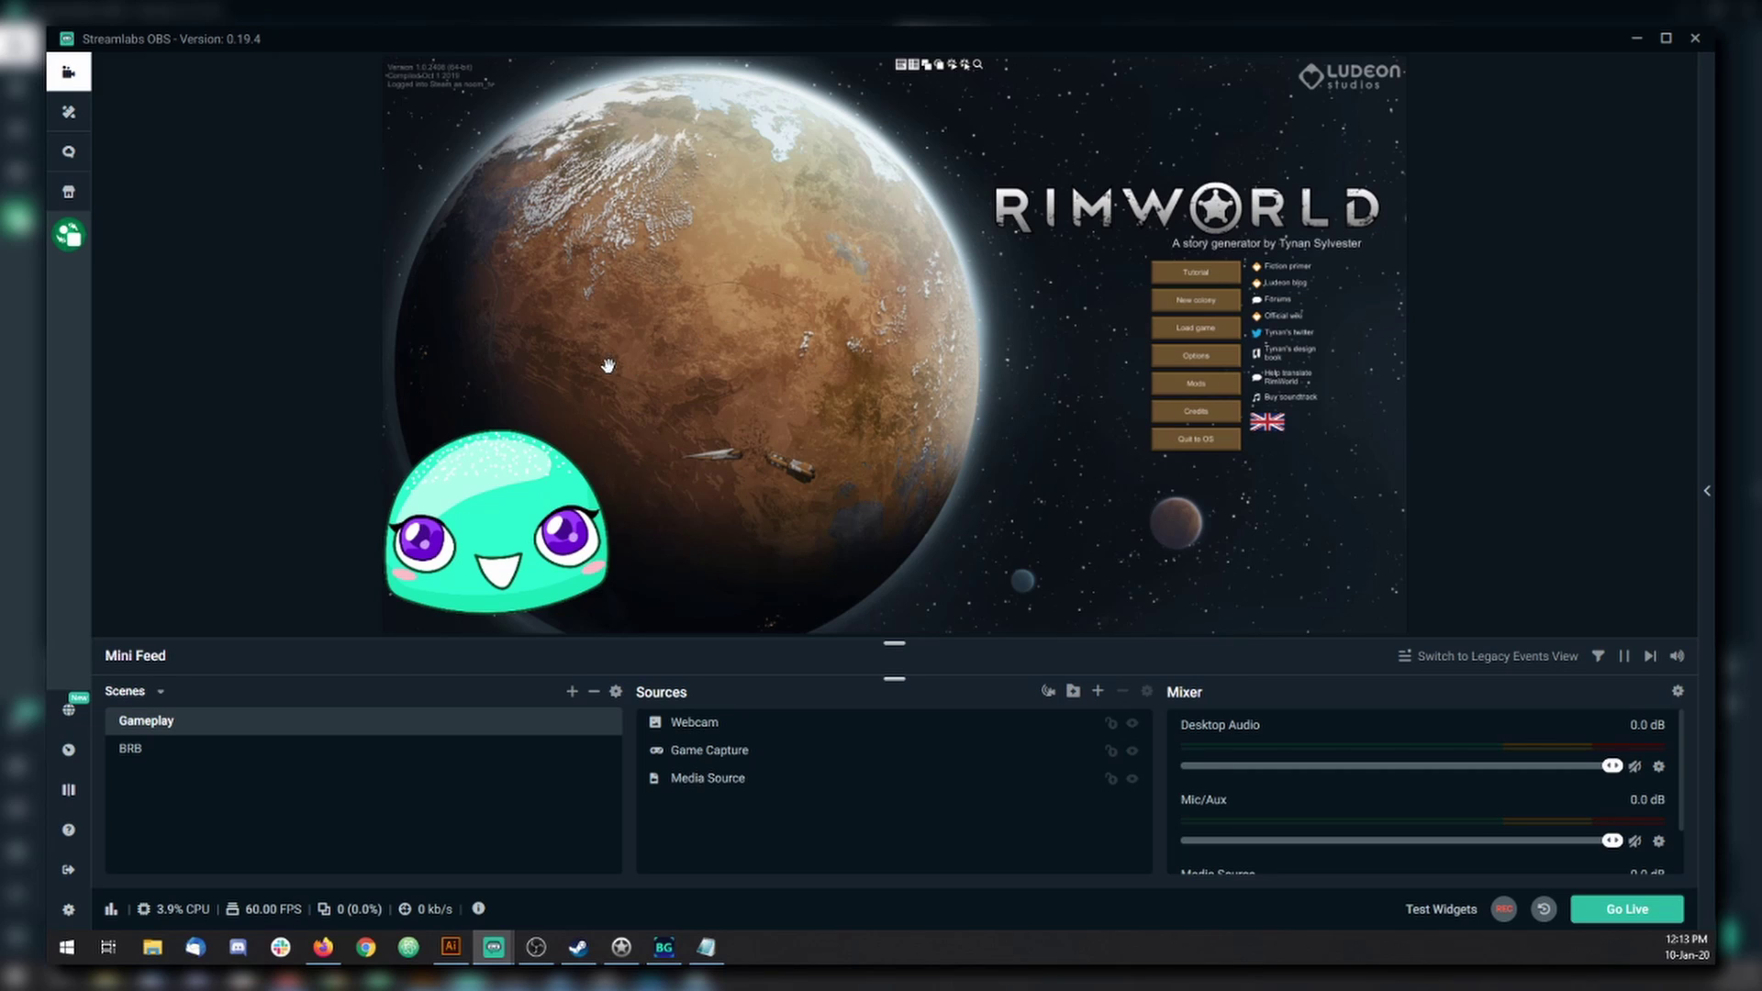
{"action": "left_click", "coordinate": [495, 529]}
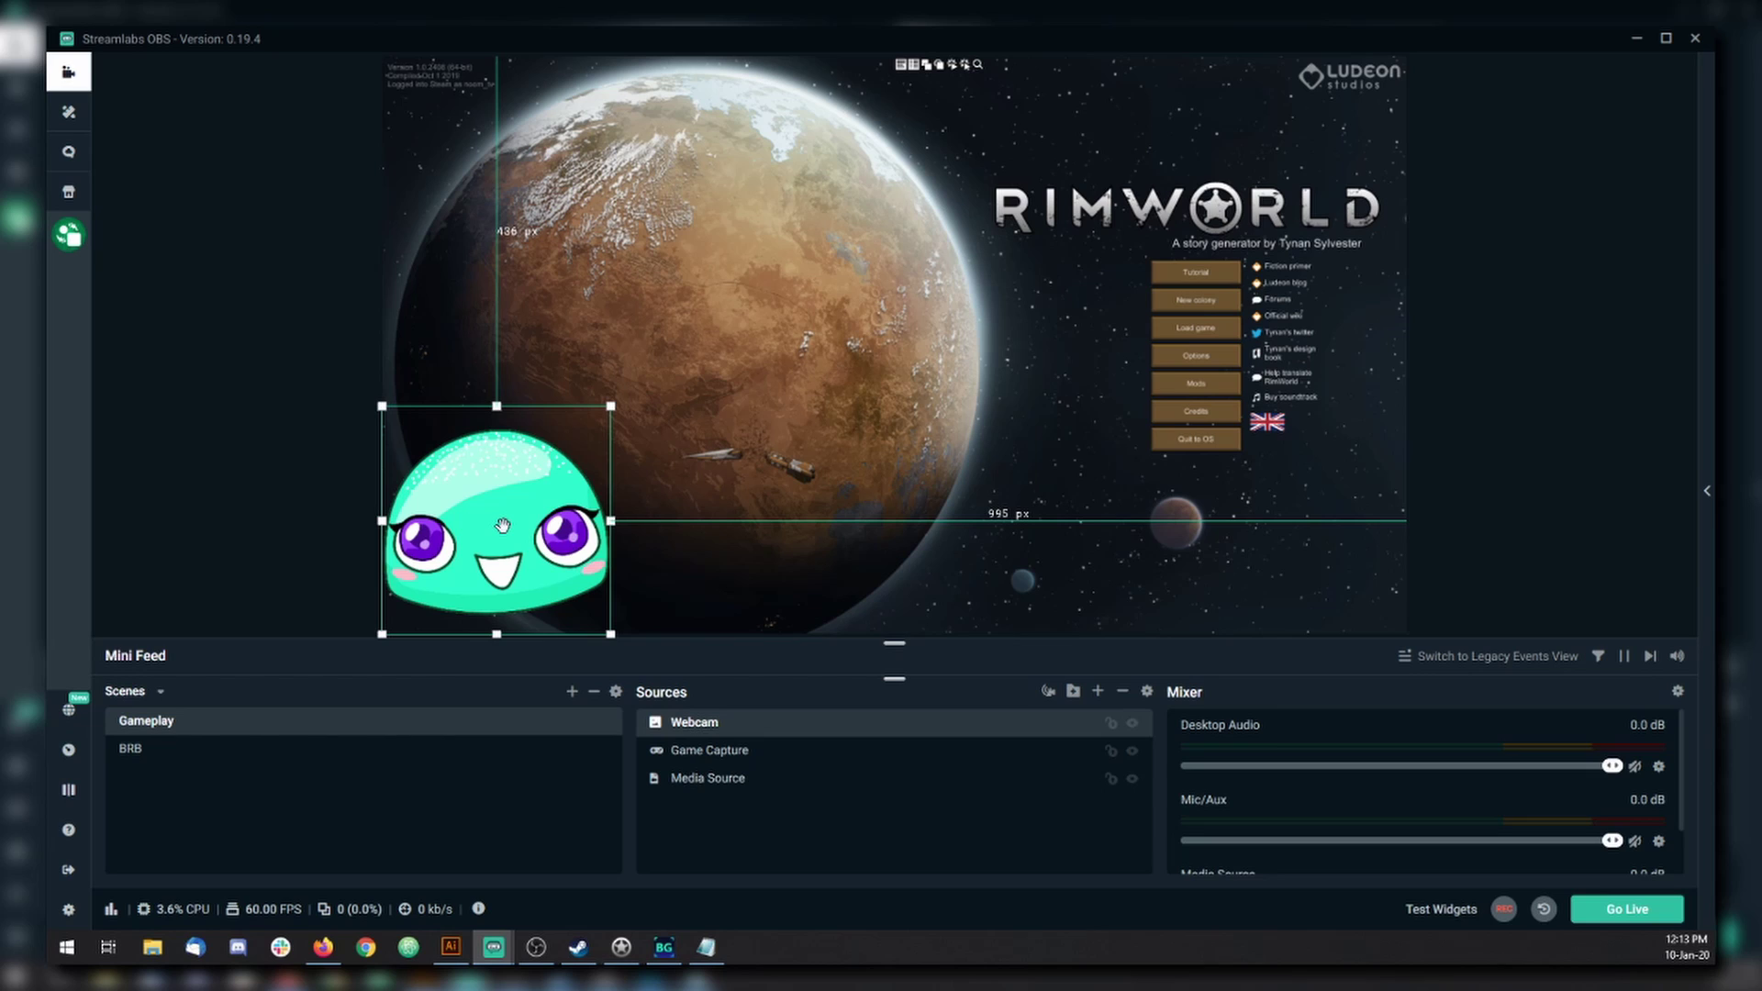
{"action": "left_click_drag", "start_coordinate": [501, 525], "coordinate": [279, 520]}
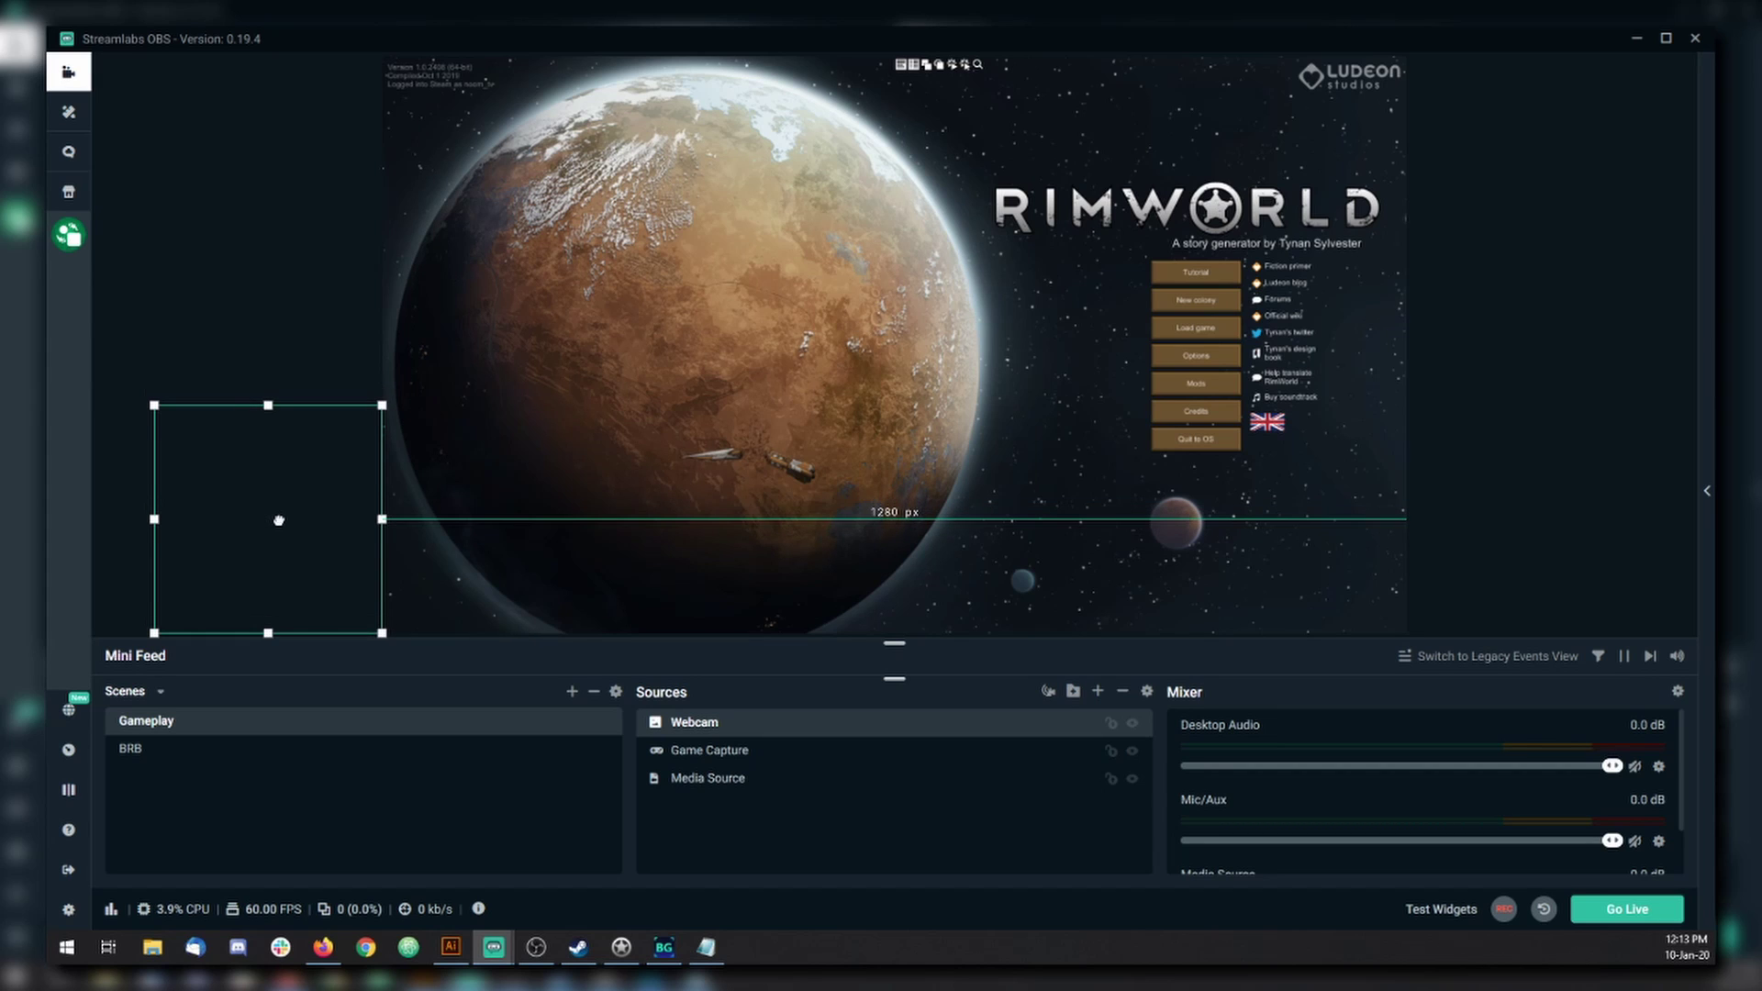
{"action": "left_click", "coordinate": [628, 387]}
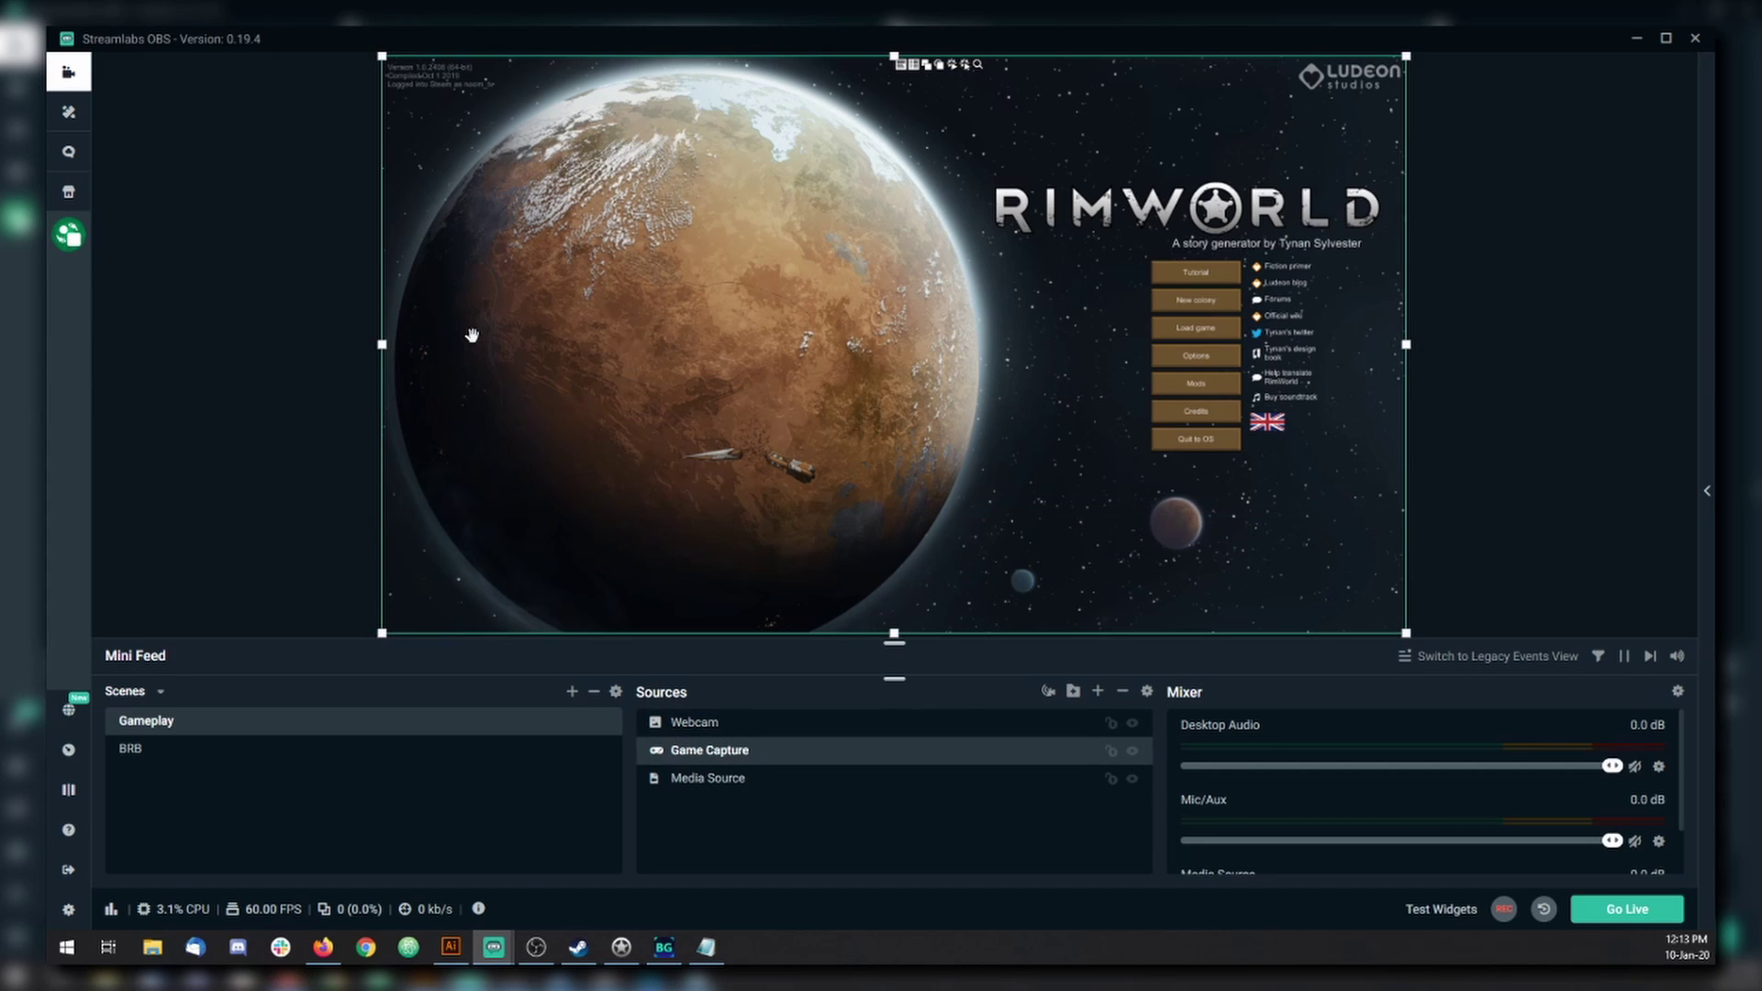
{"action": "left_click_drag", "start_coordinate": [472, 335], "coordinate": [1498, 335]}
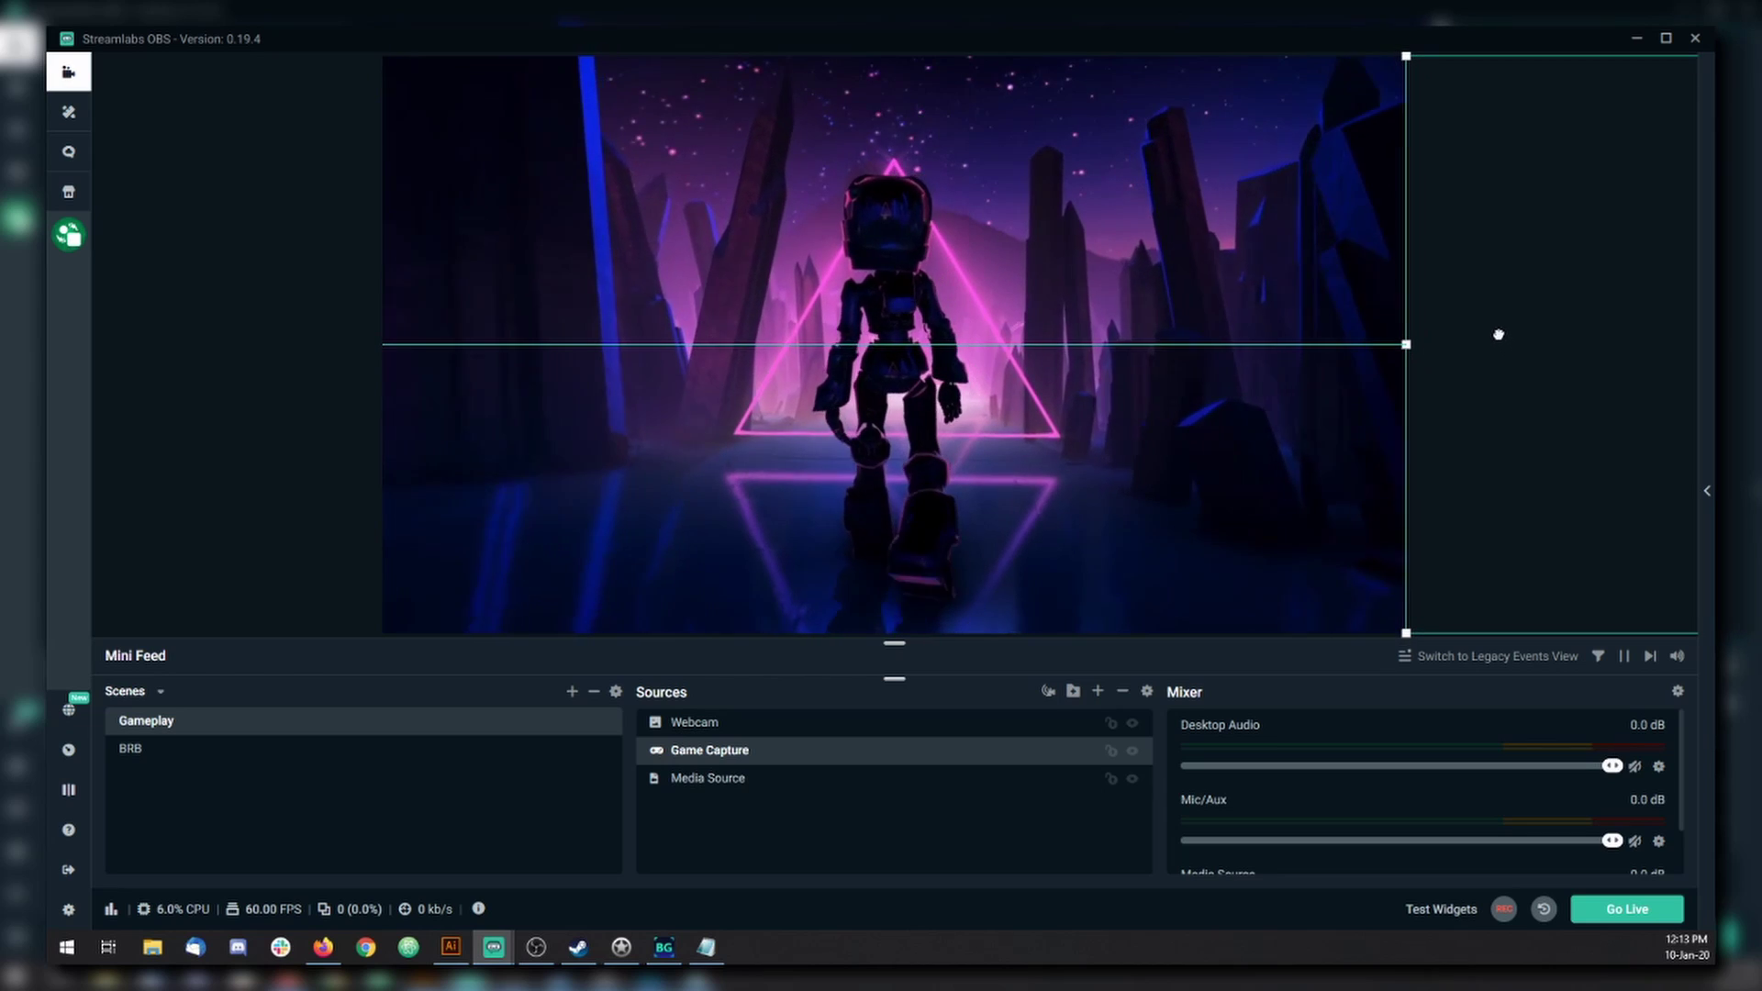
Step: Create a Position motion for the Webcam source in the Gameplay scene
{"action": "key", "text": "alt+Tab"}
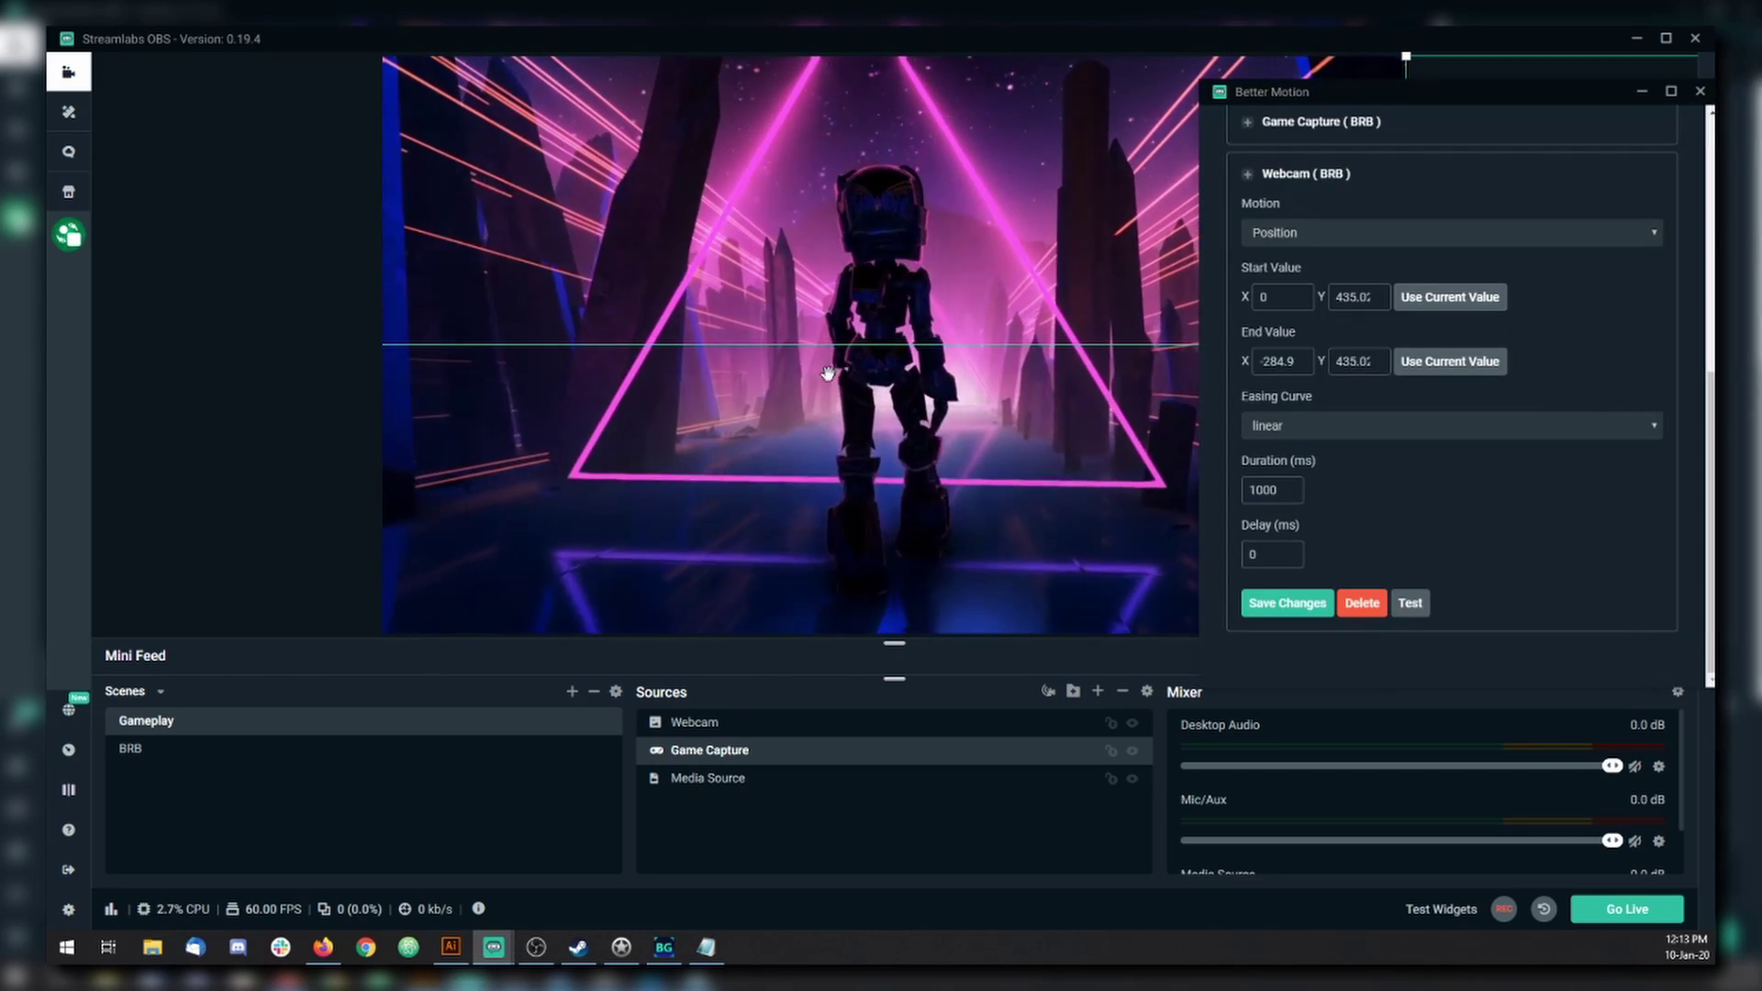
{"action": "left_click", "coordinate": [1321, 174]}
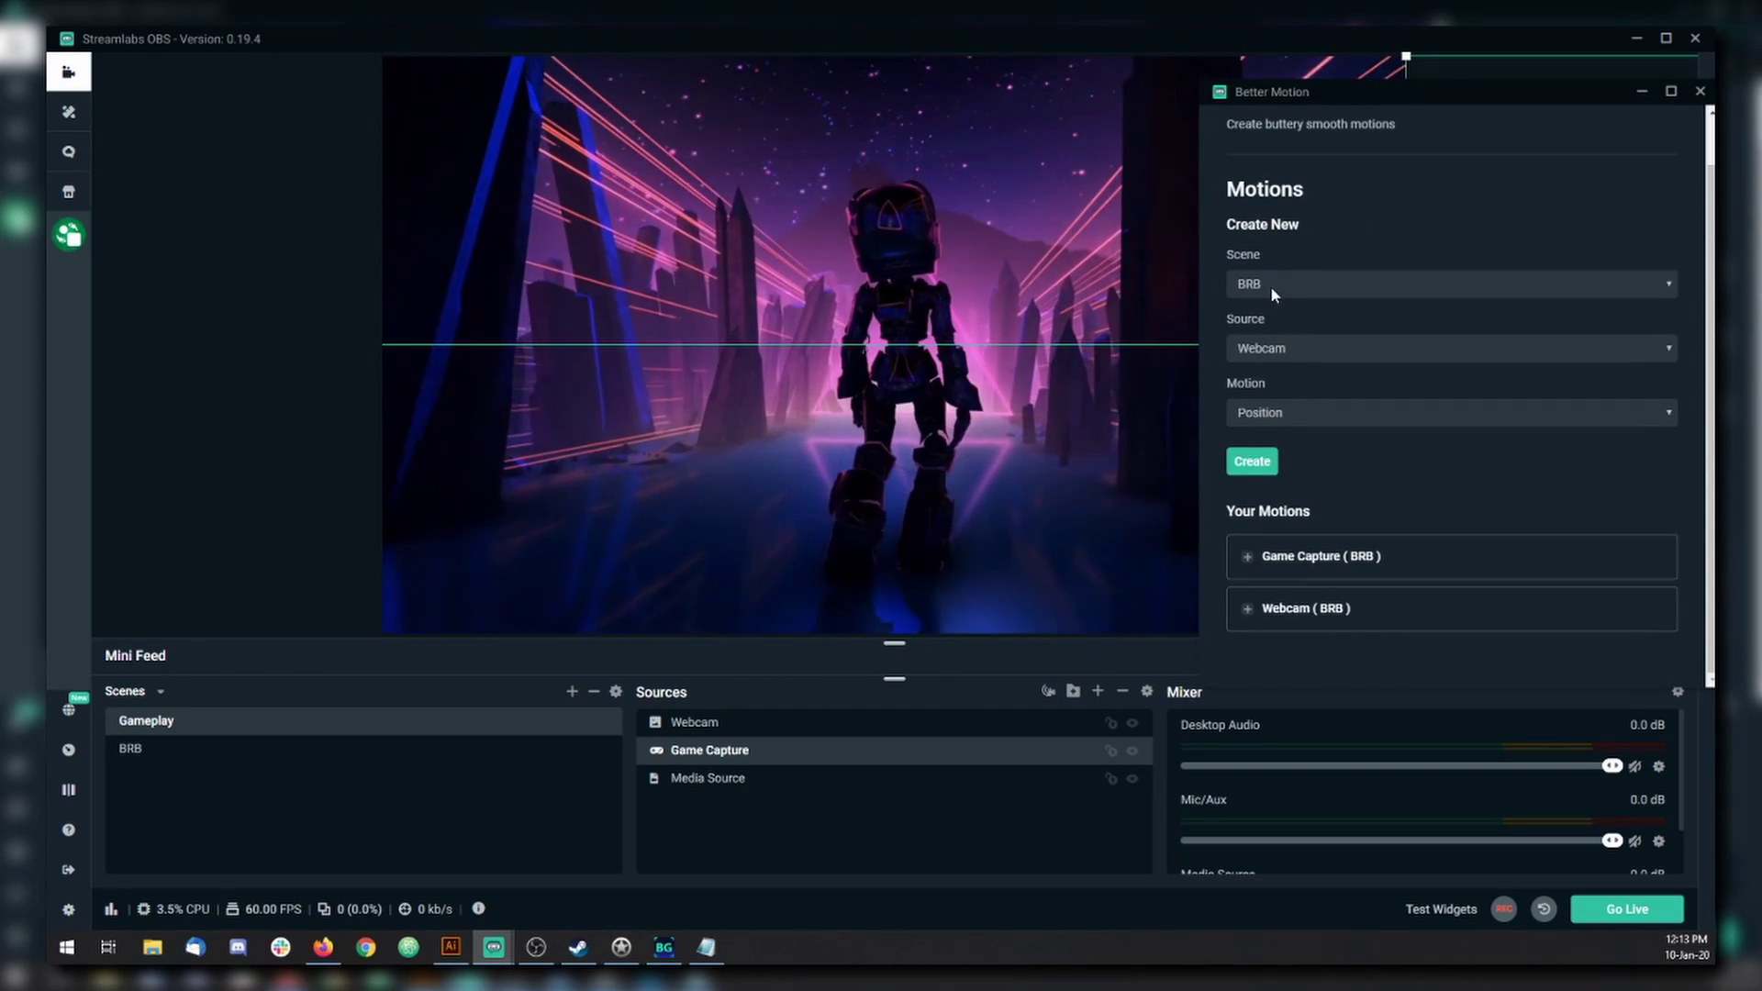
{"action": "left_click", "coordinate": [1272, 287]}
{"action": "left_click", "coordinate": [1272, 297]}
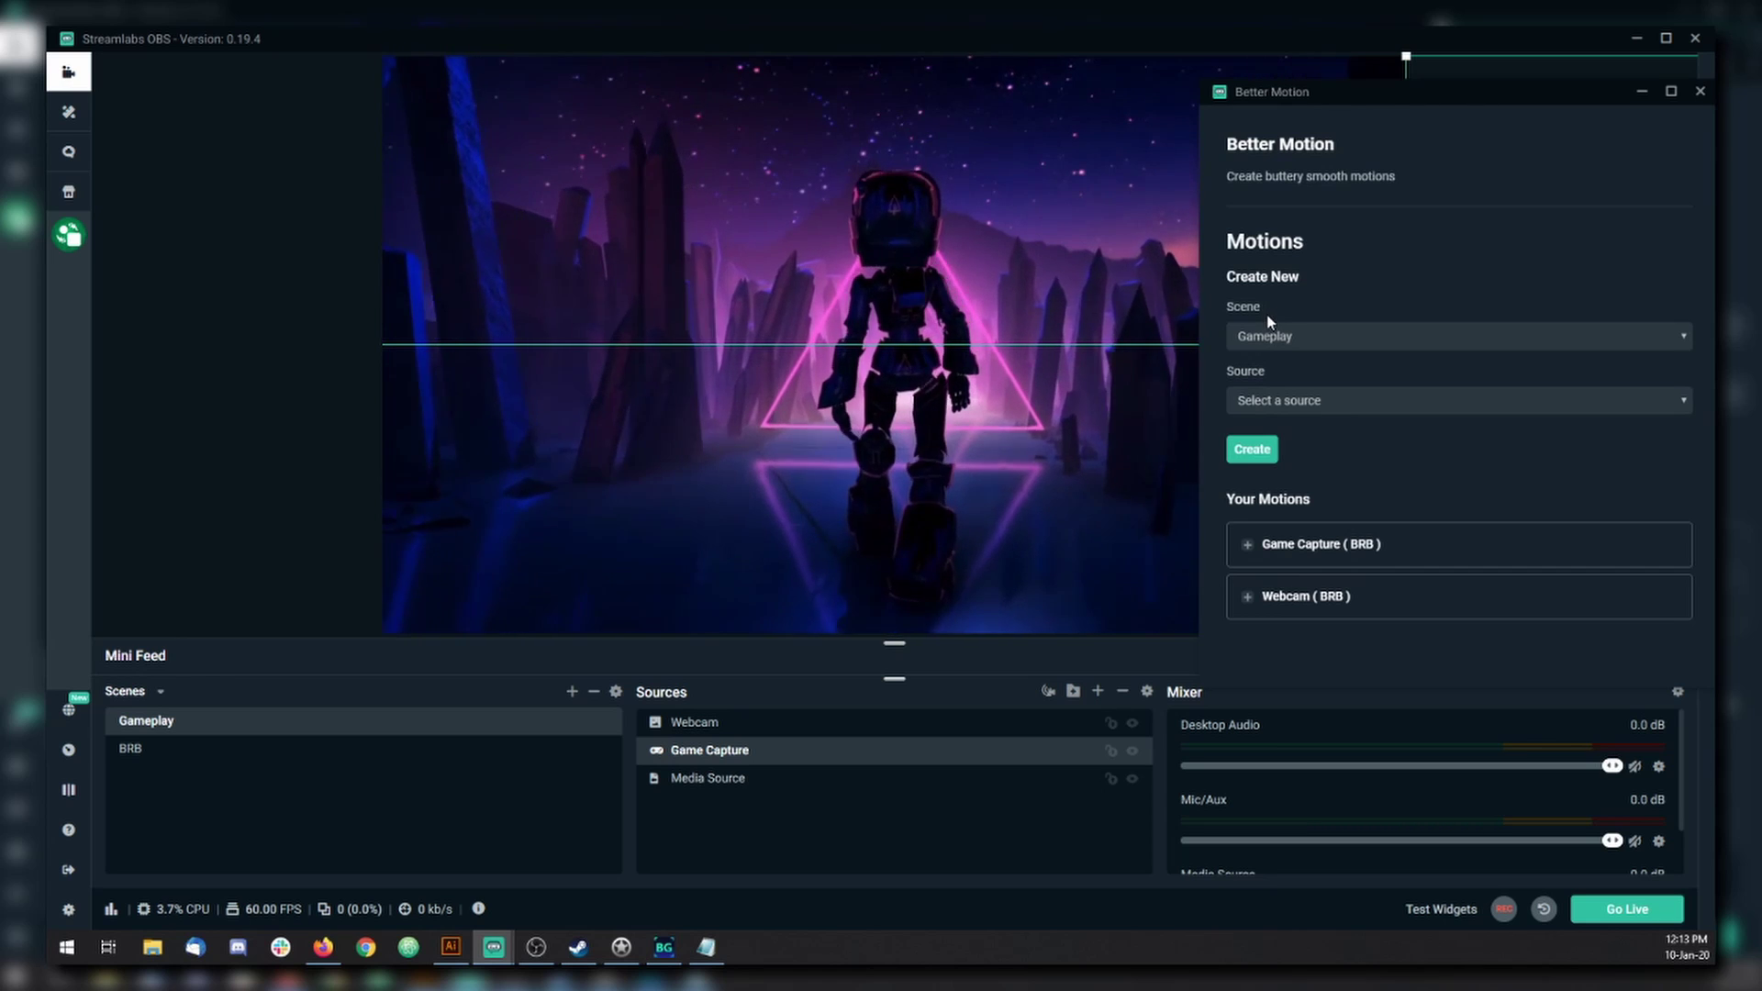
{"action": "left_click", "coordinate": [1274, 403]}
{"action": "left_click", "coordinate": [1272, 422]}
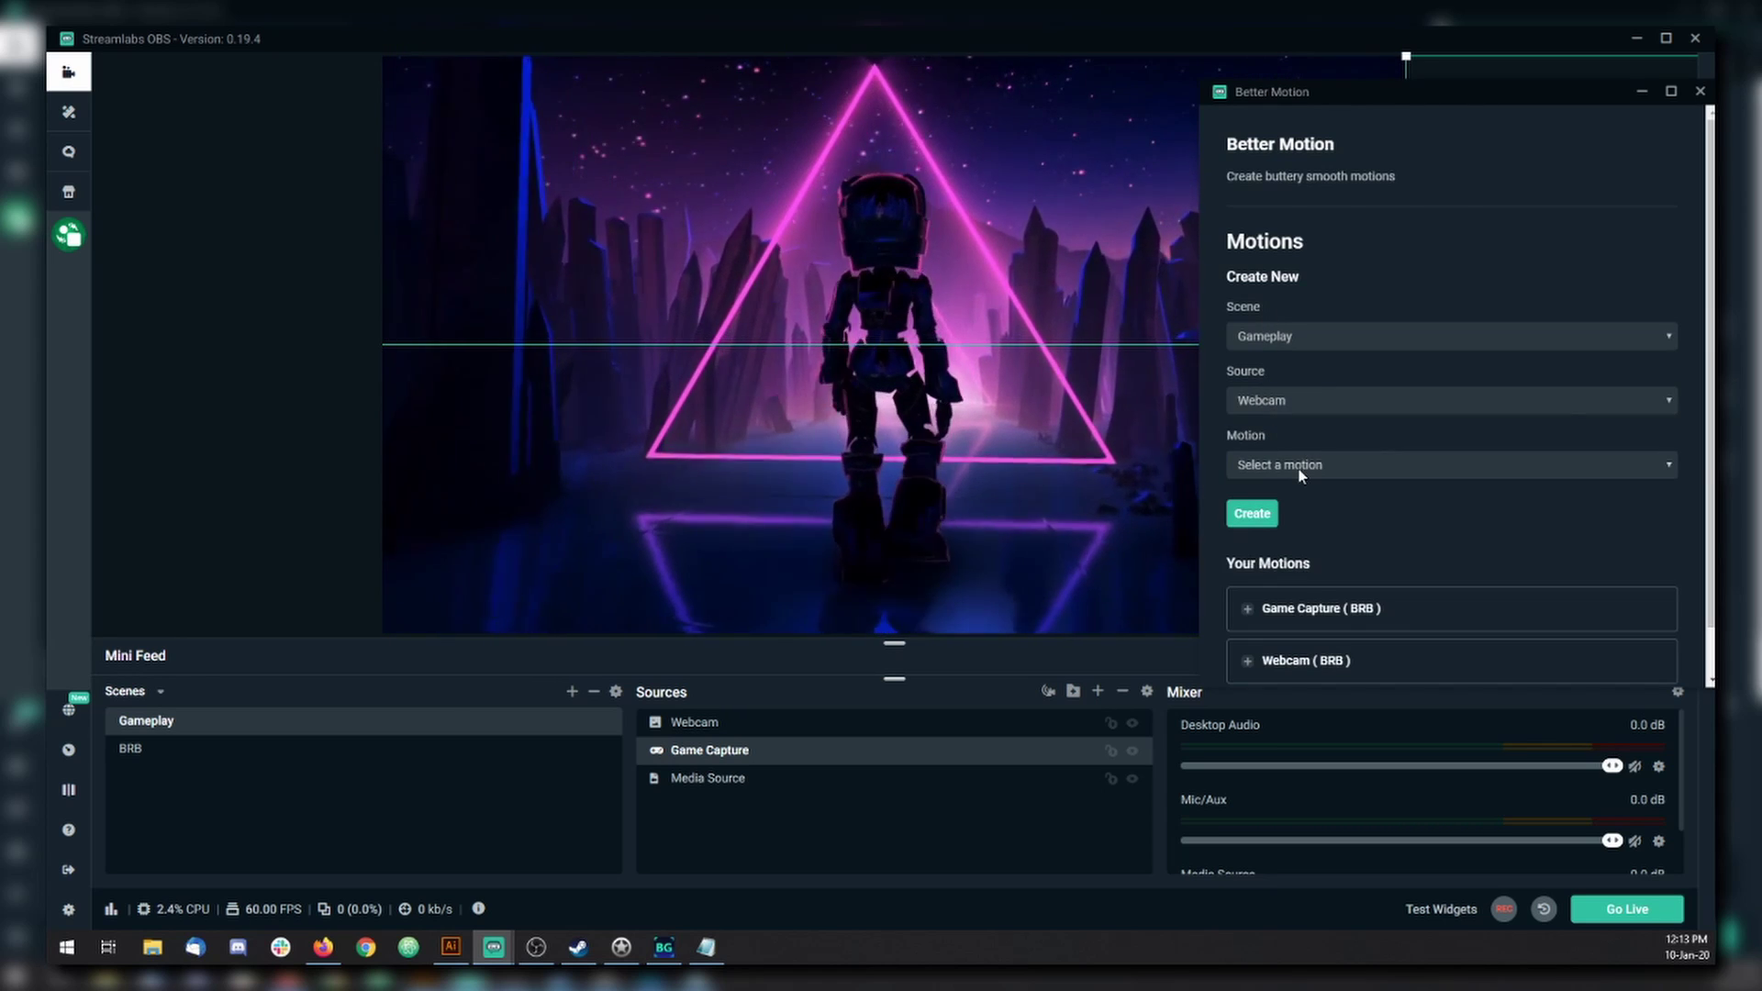
{"action": "left_click", "coordinate": [1266, 464]}
{"action": "left_click", "coordinate": [1303, 487]}
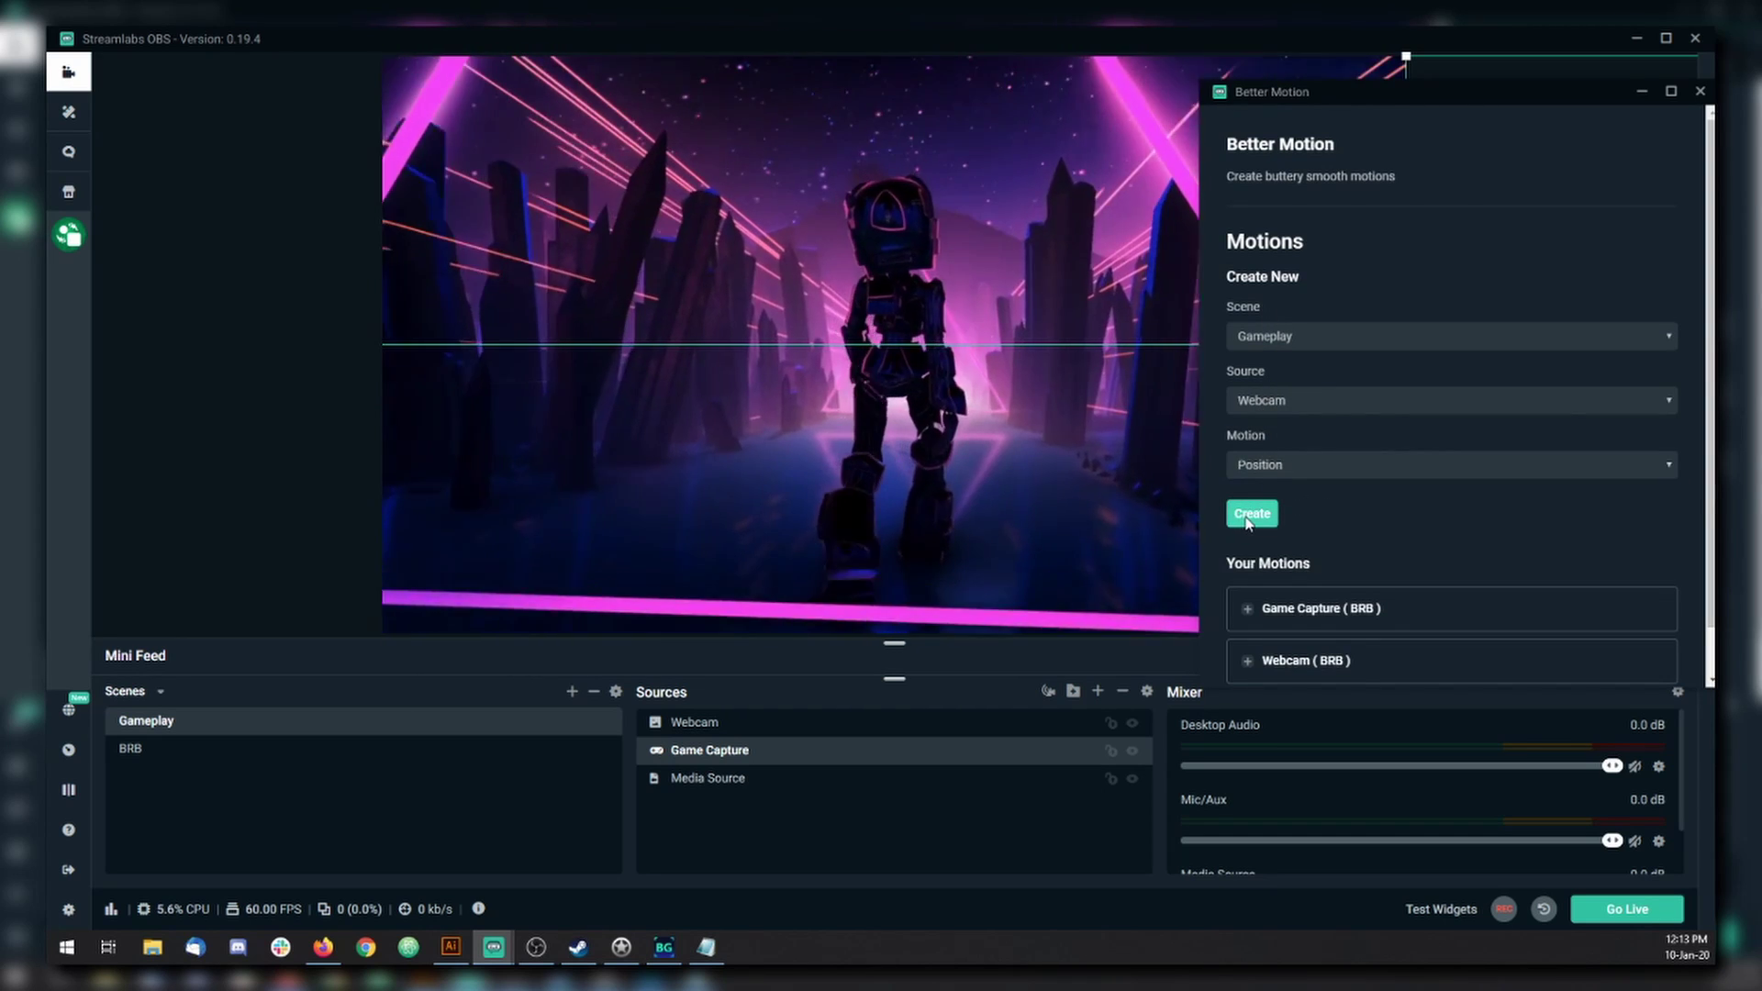
Step: Create a Position motion for the Game Capture source in the Gameplay scene
{"action": "left_click", "coordinate": [1285, 408]}
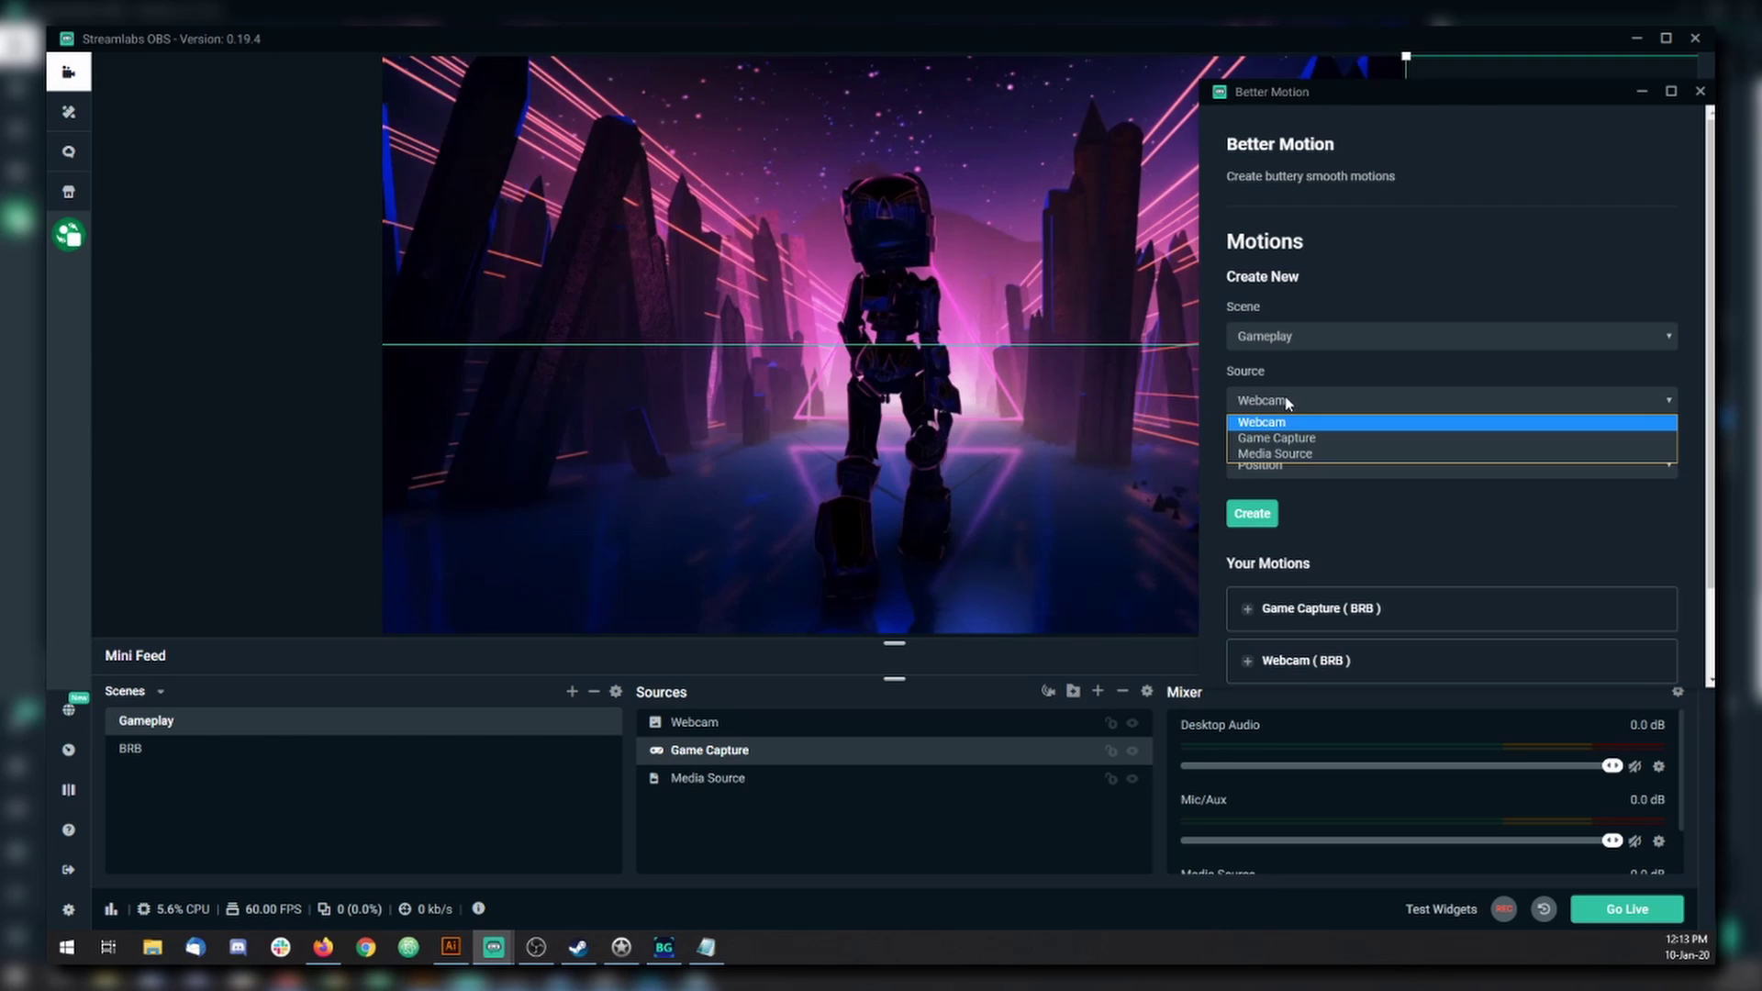
{"action": "left_click", "coordinate": [1303, 442]}
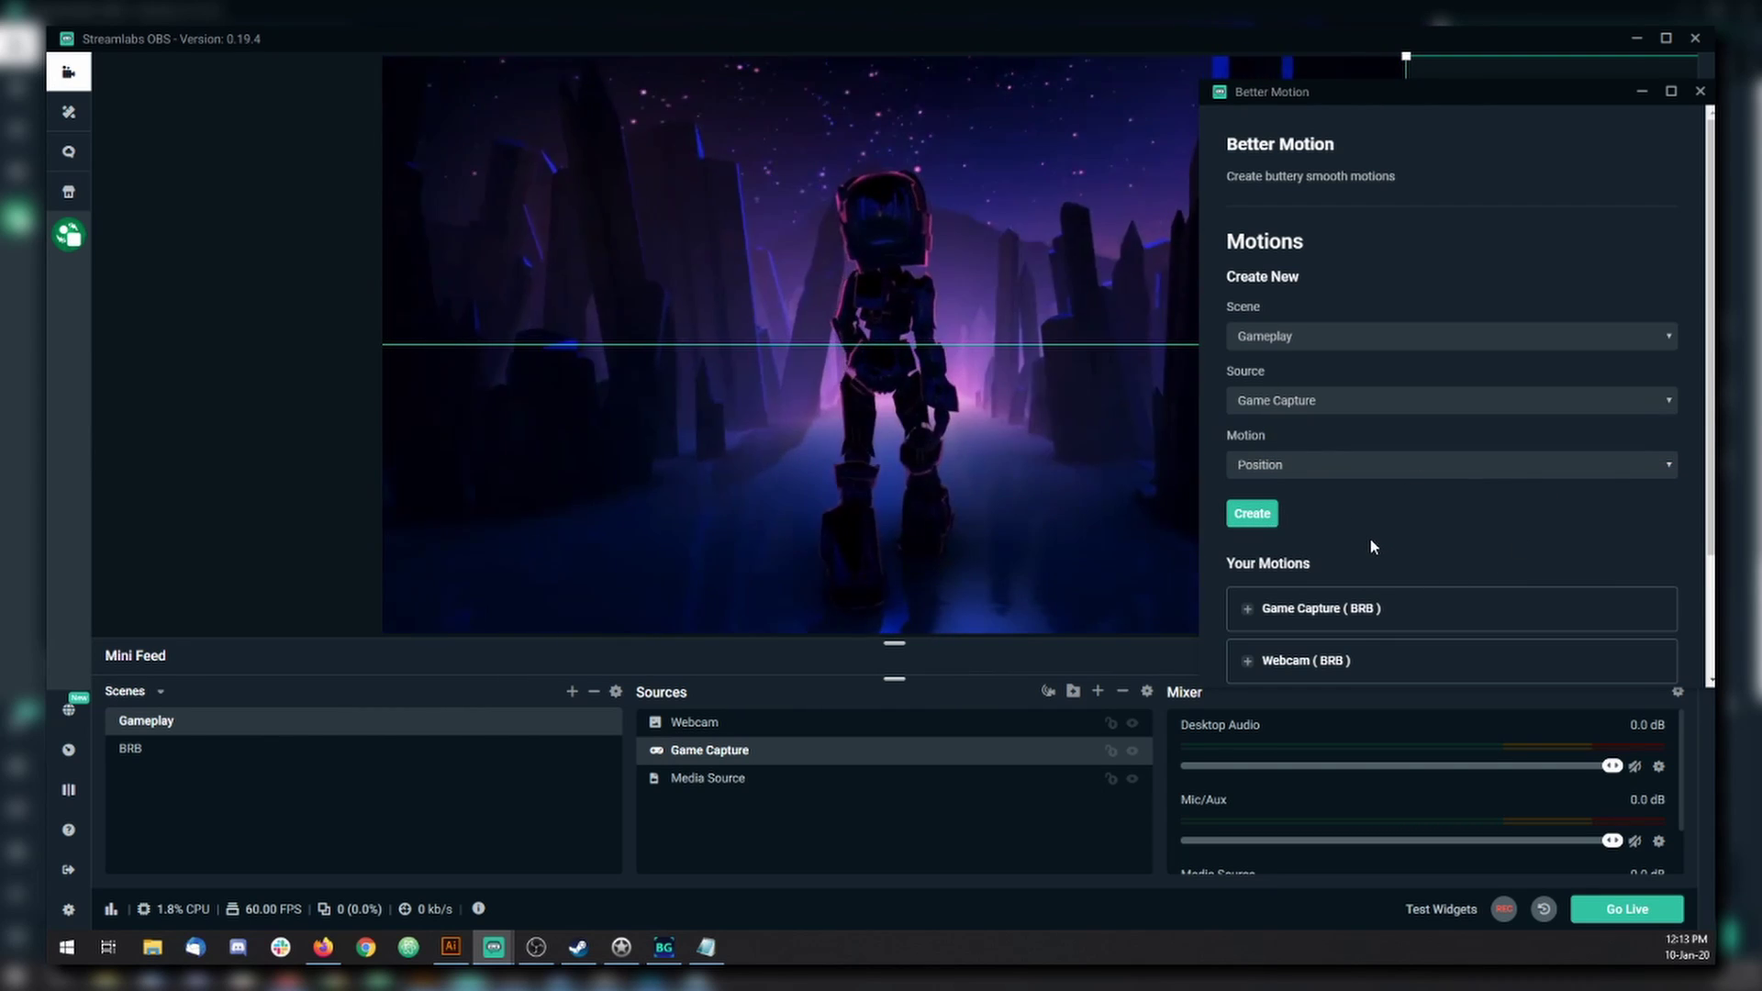
{"action": "scroll", "coordinate": [1357, 551], "scroll_direction": "down", "scroll_amount": 2}
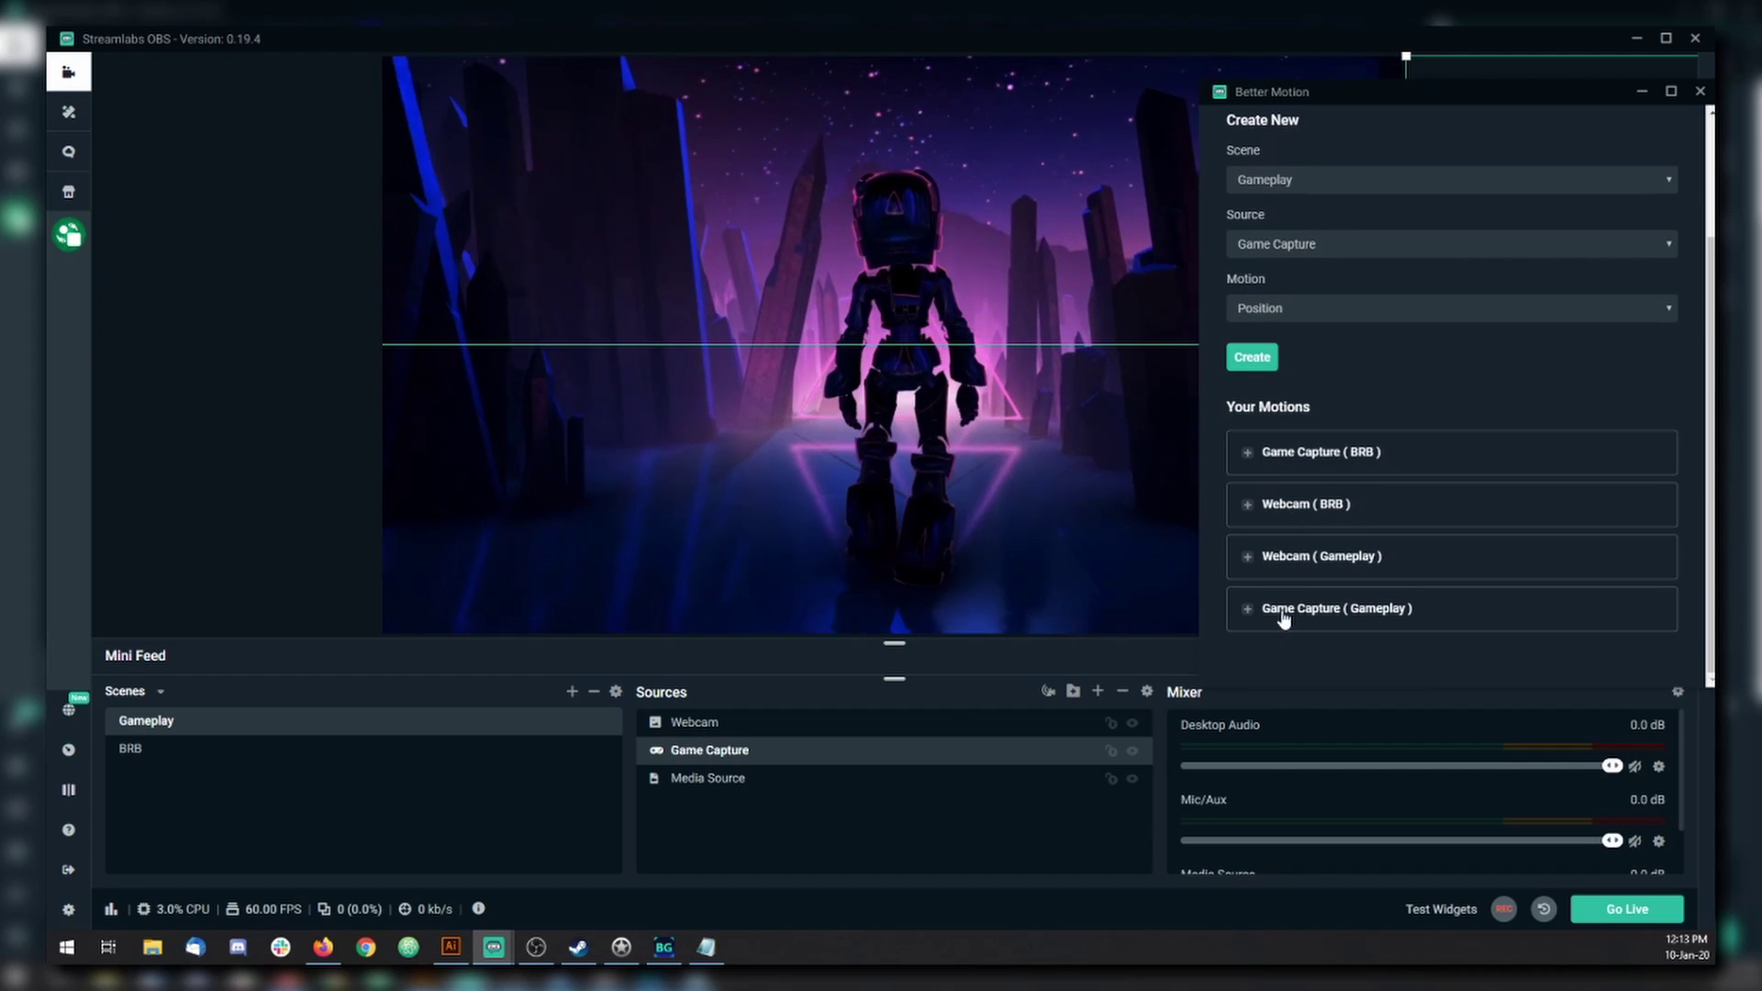
Step: Move the Gameplay scene's Webcam back to the canvas's lower-left corner, store X 0 as its motion's end value, and test the motion
{"action": "left_click", "coordinate": [1285, 557]}
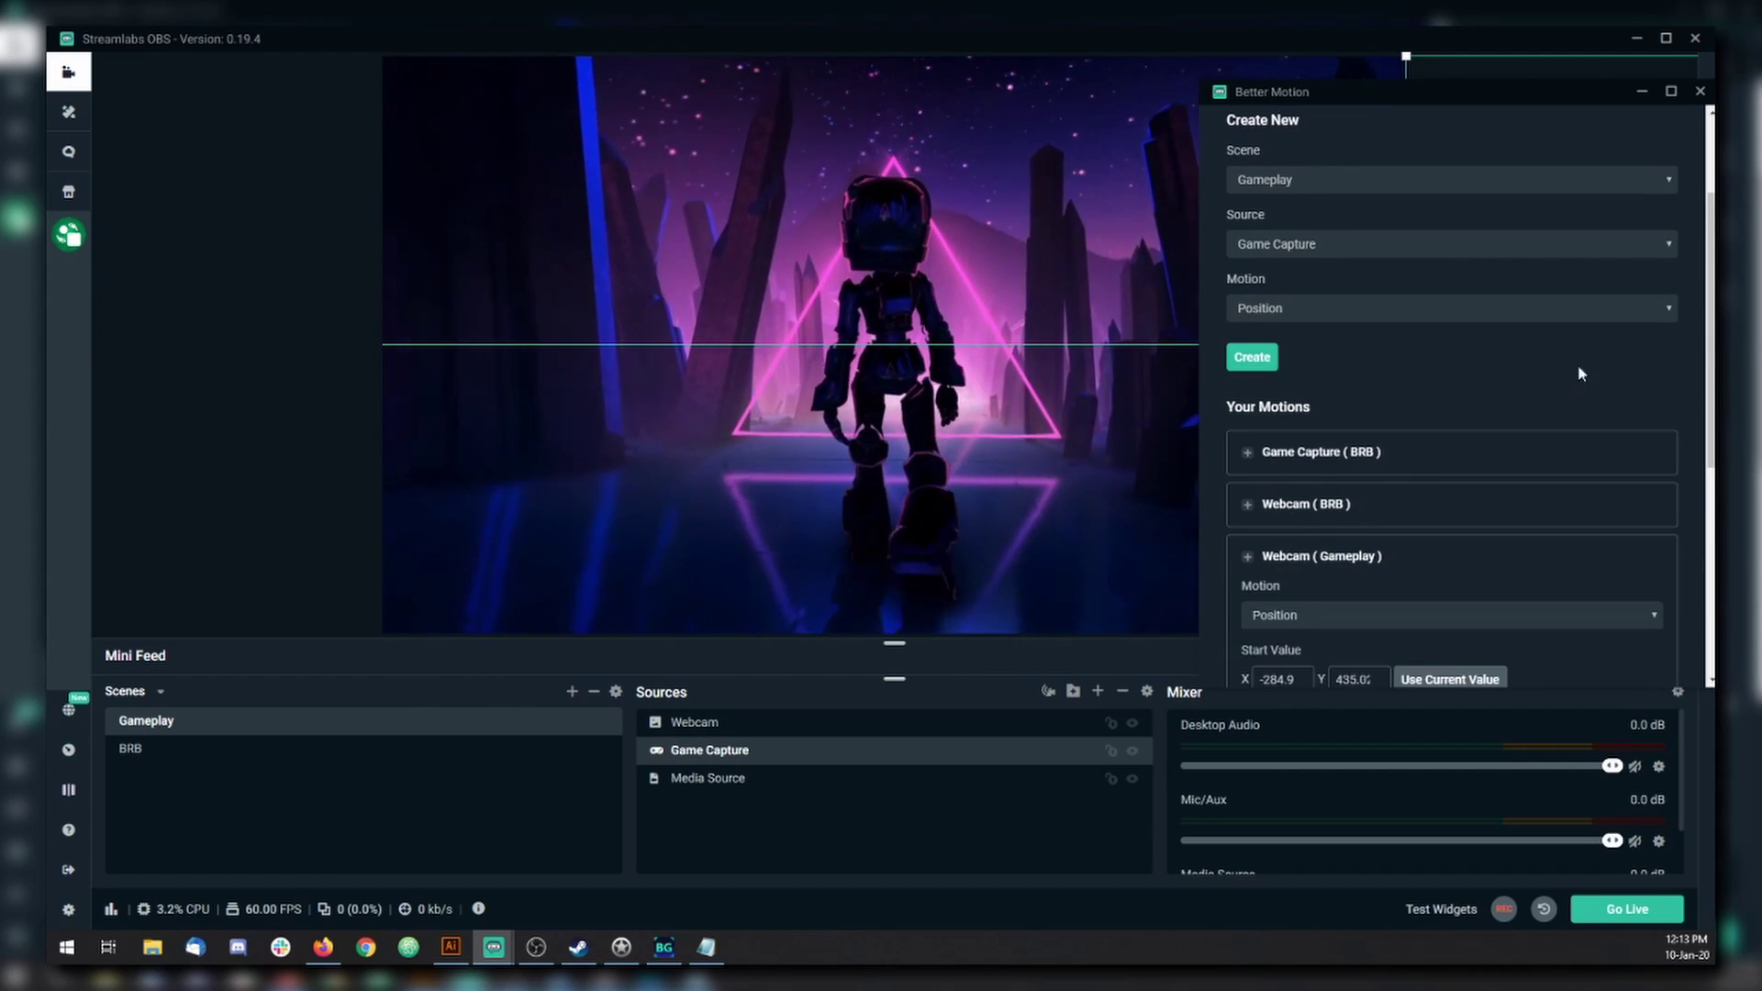
{"action": "scroll", "coordinate": [1489, 414], "scroll_direction": "down", "scroll_amount": 1}
{"action": "scroll", "coordinate": [1490, 415], "scroll_direction": "down", "scroll_amount": 2}
{"action": "left_click", "coordinate": [276, 536]}
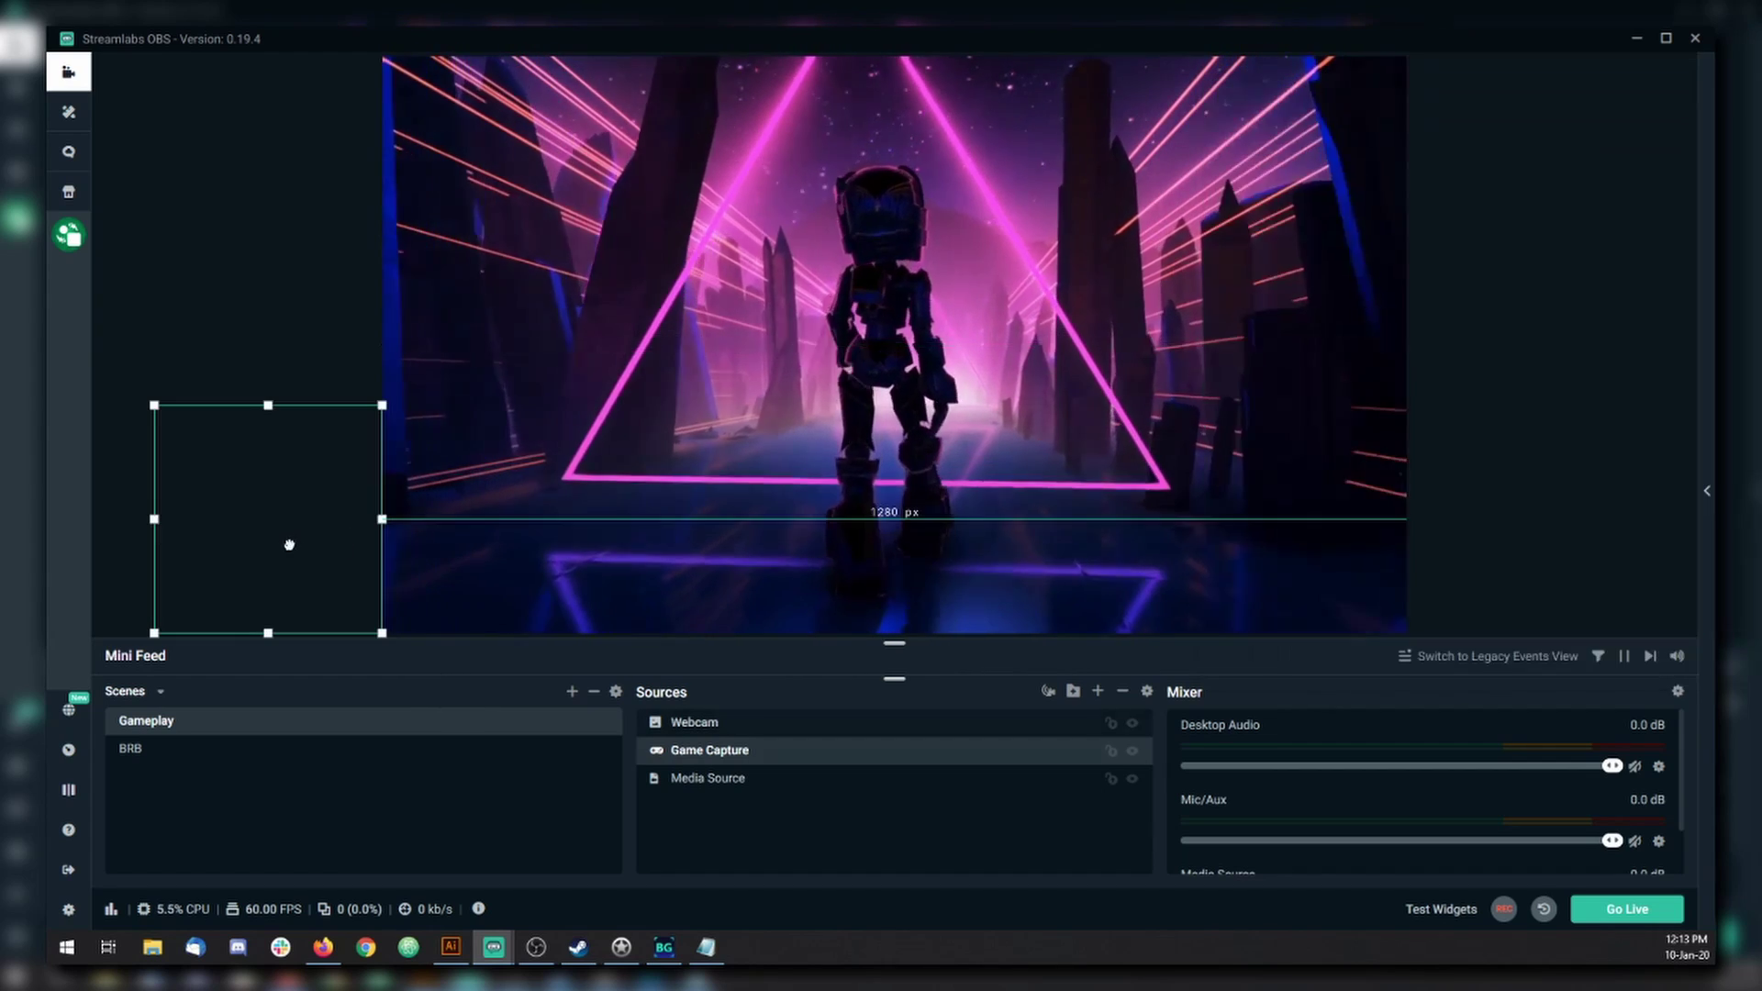
{"action": "left_click_drag", "start_coordinate": [276, 536], "coordinate": [502, 536]}
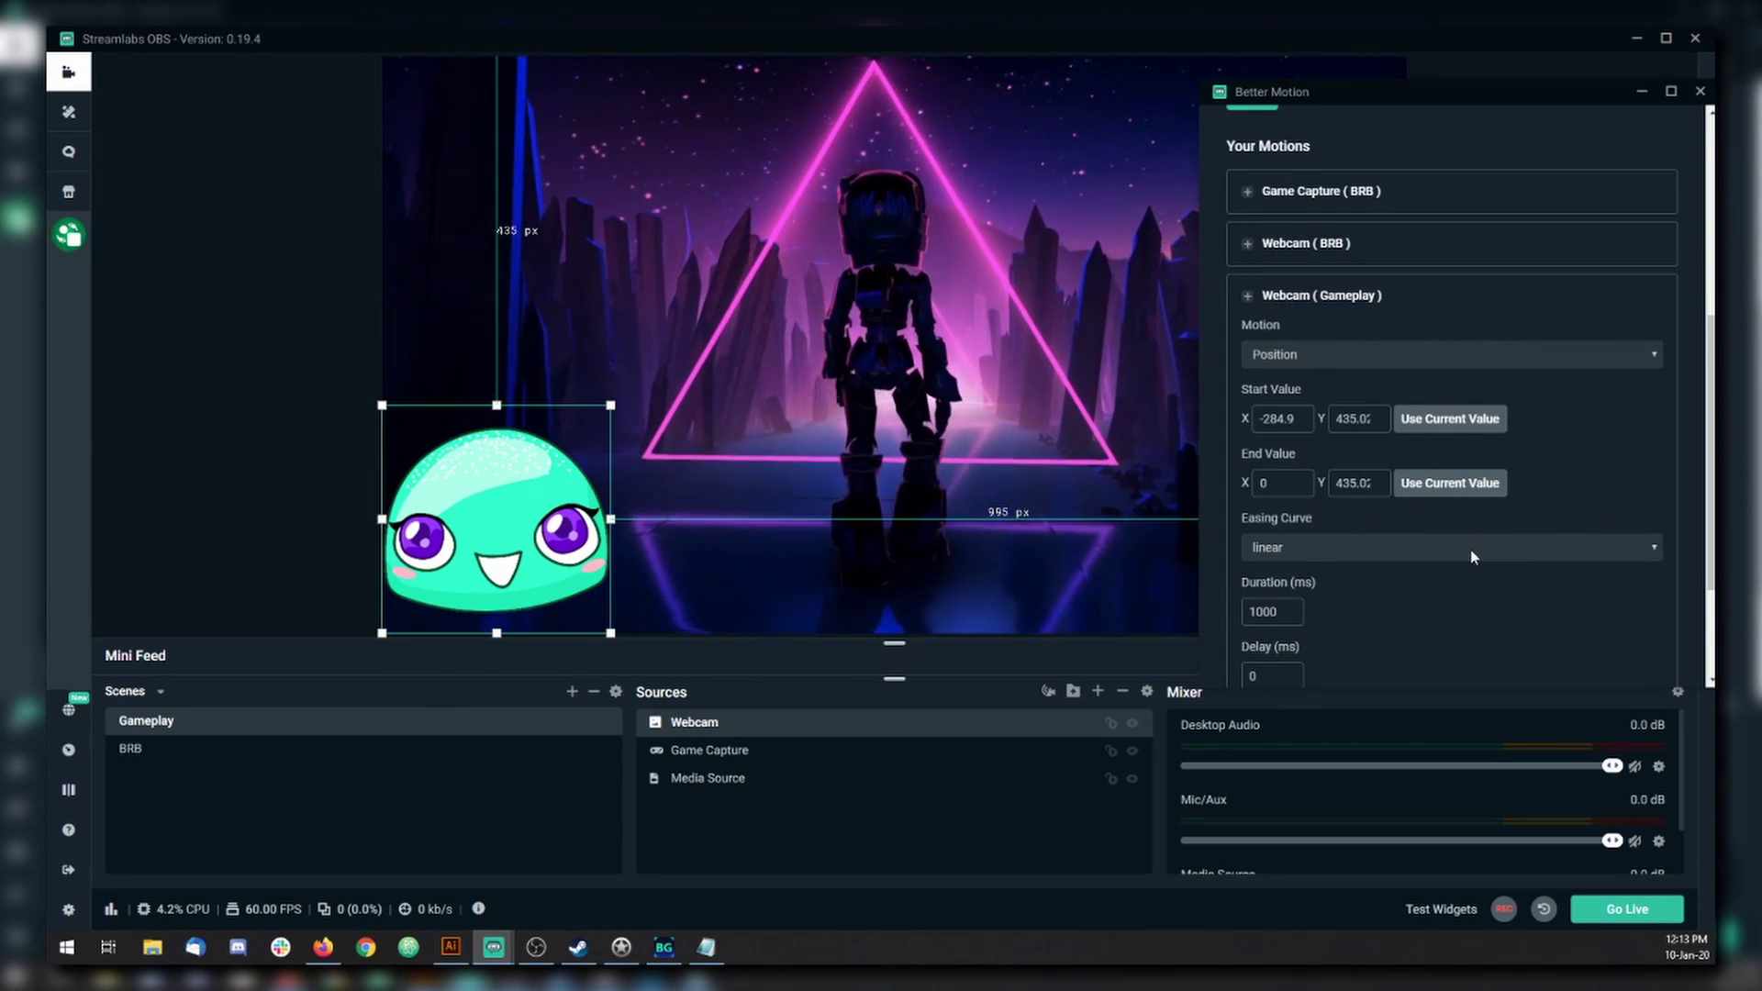
{"action": "scroll", "coordinate": [1468, 413], "scroll_direction": "down", "scroll_amount": 2}
{"action": "left_click", "coordinate": [1409, 551]}
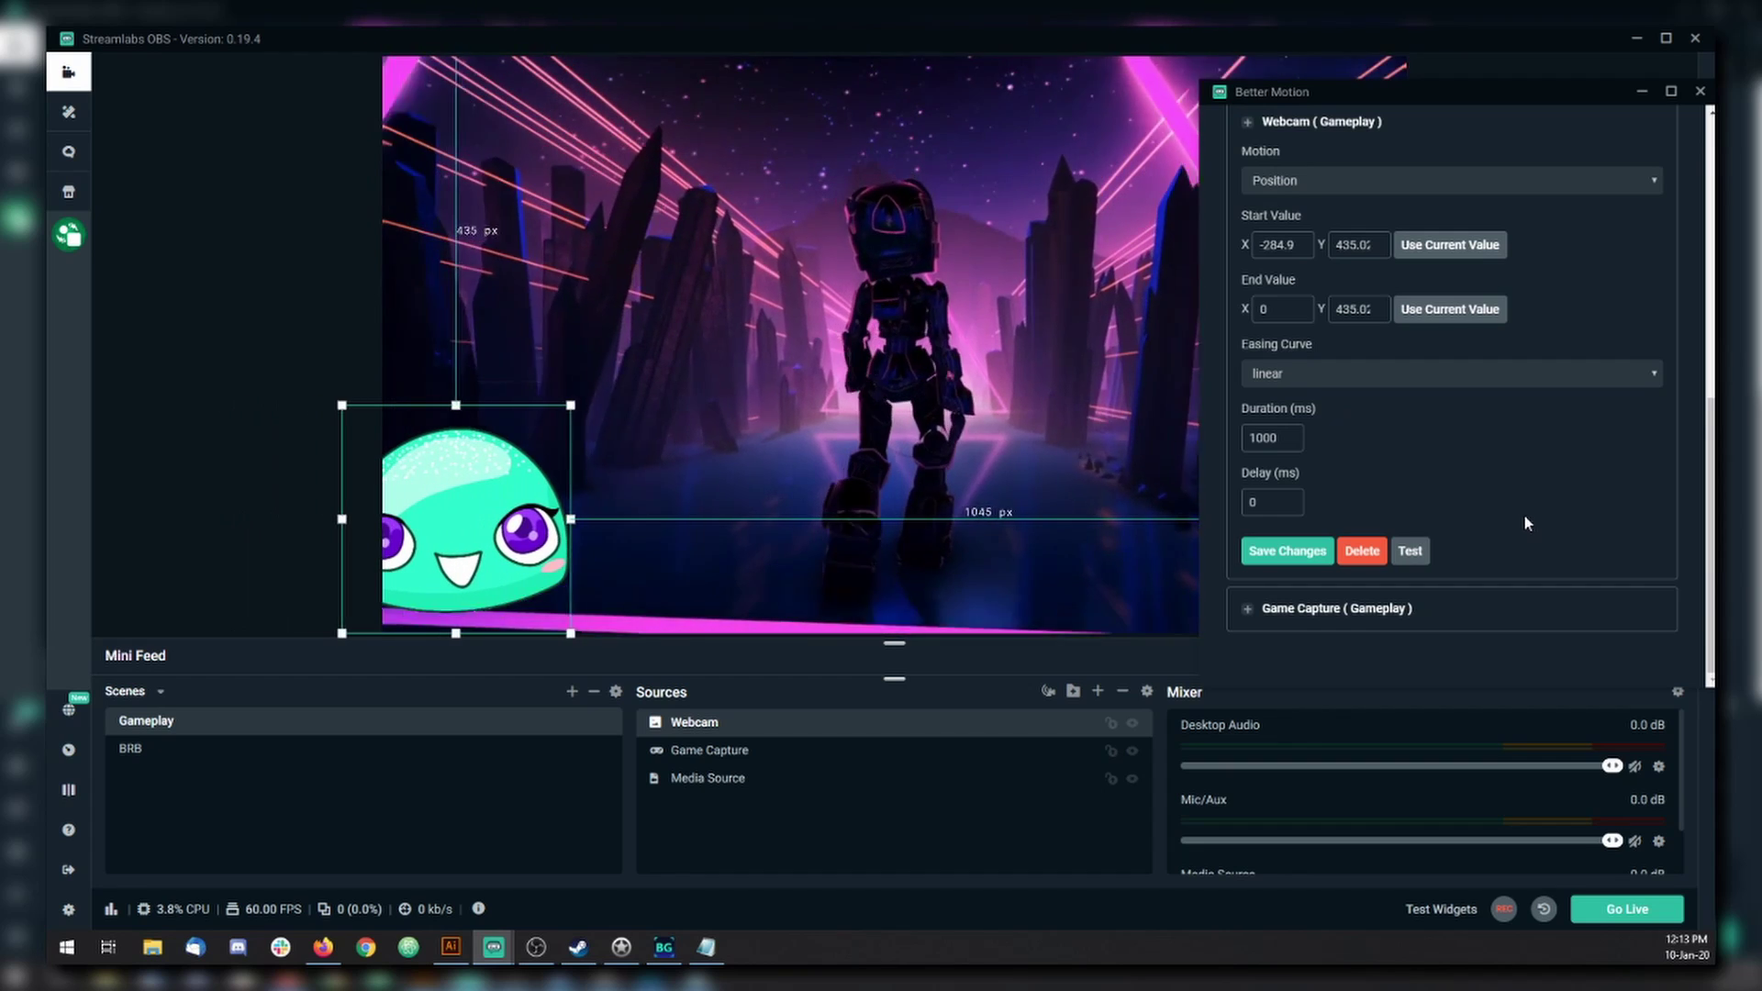
Step: Move the Gameplay scene's Game Capture back to fill the canvas, store X 0, Y 0 as its motion's end value, and test the motion
{"action": "left_click", "coordinate": [1346, 608]}
{"action": "scroll", "coordinate": [1508, 484], "scroll_direction": "down", "scroll_amount": 5}
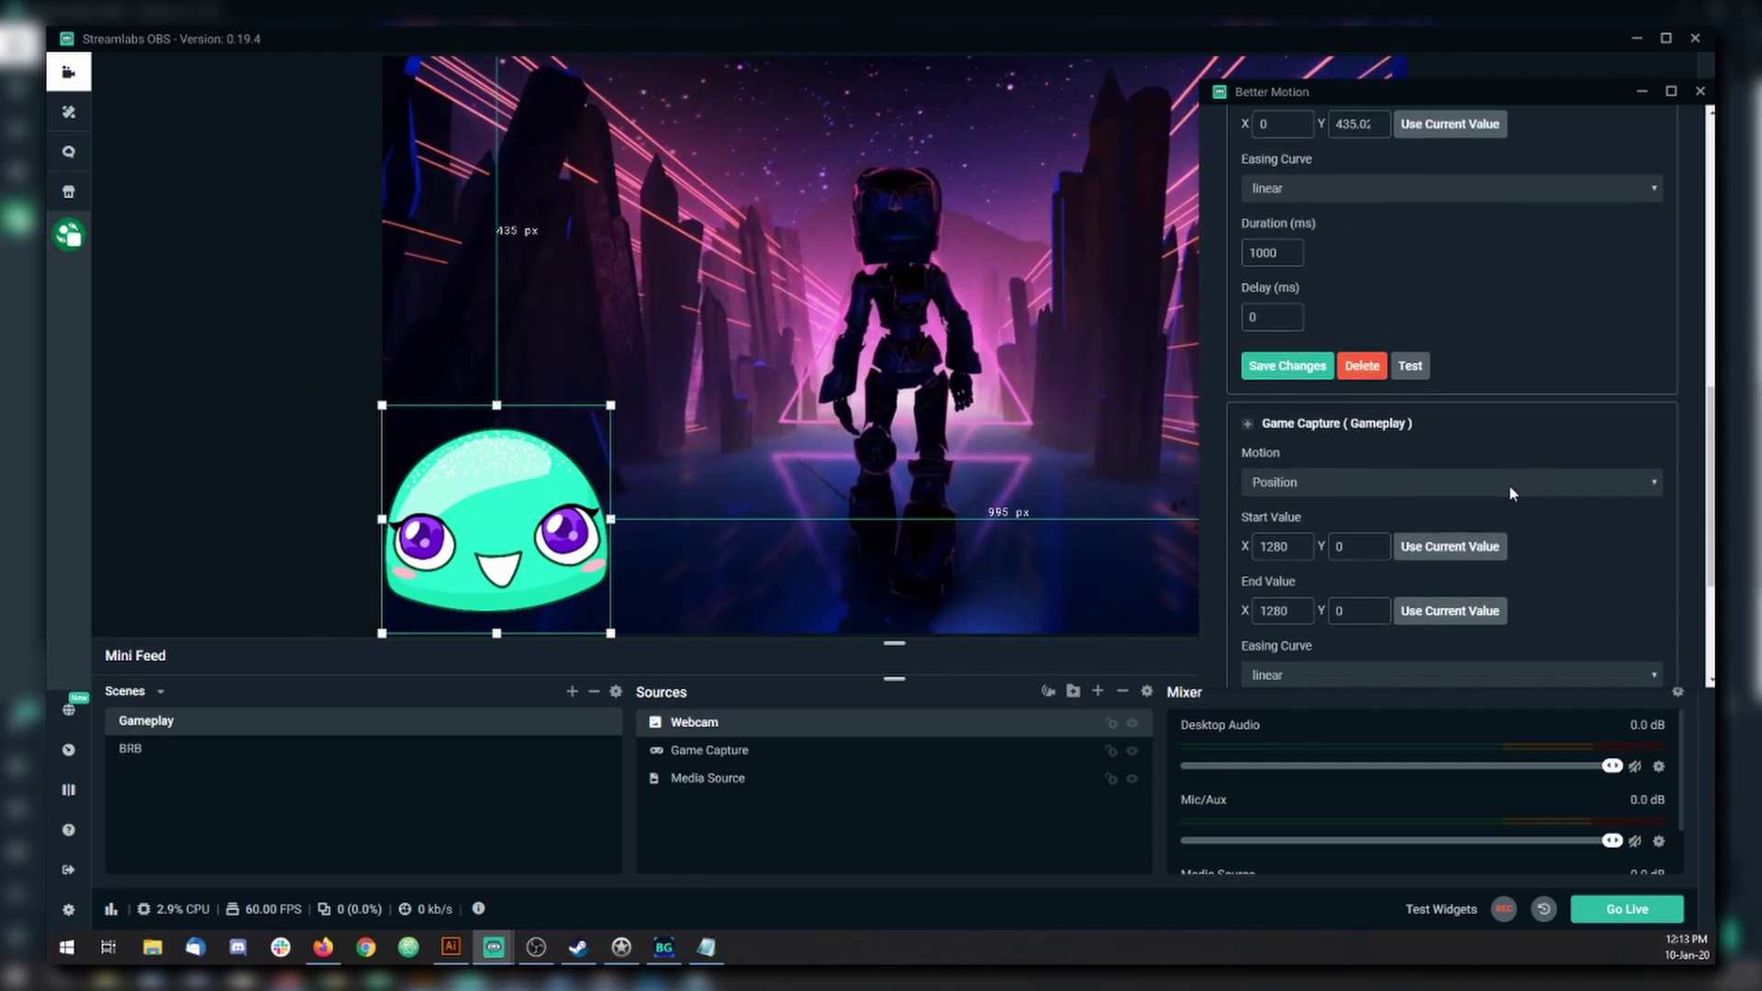
{"action": "left_click", "coordinate": [1572, 294]}
{"action": "left_click_drag", "start_coordinate": [1571, 294], "coordinate": [580, 376]}
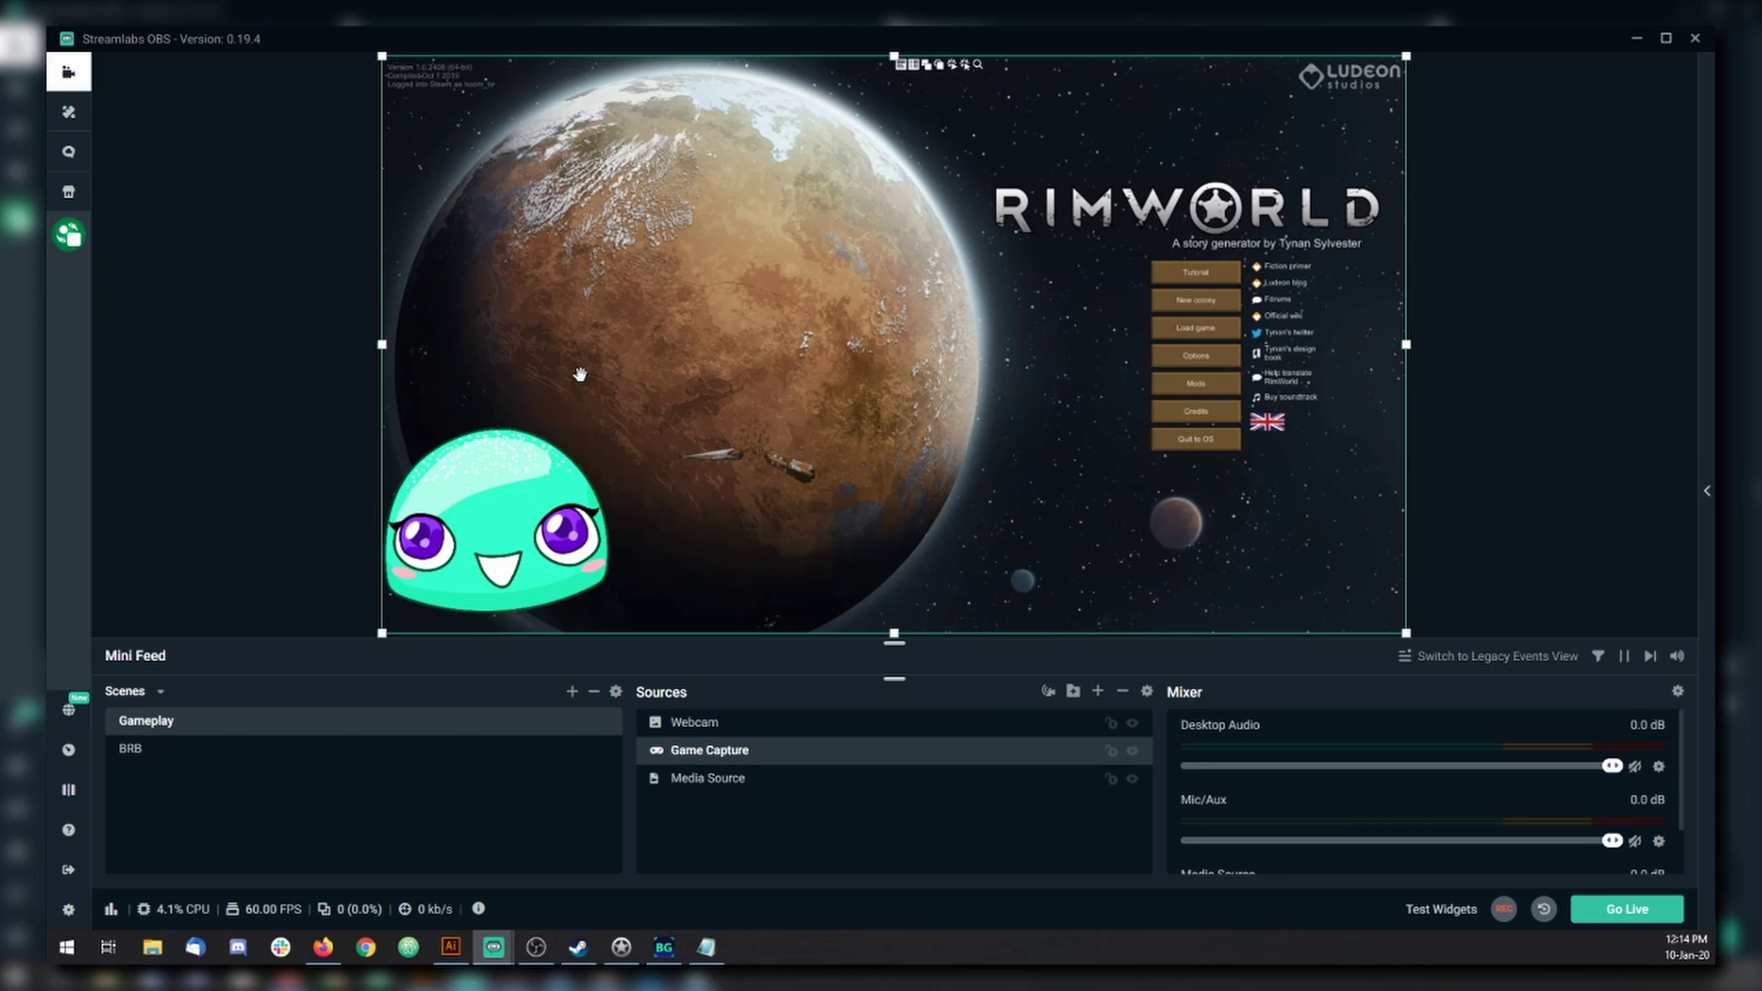
{"action": "key", "text": "alt+Tab"}
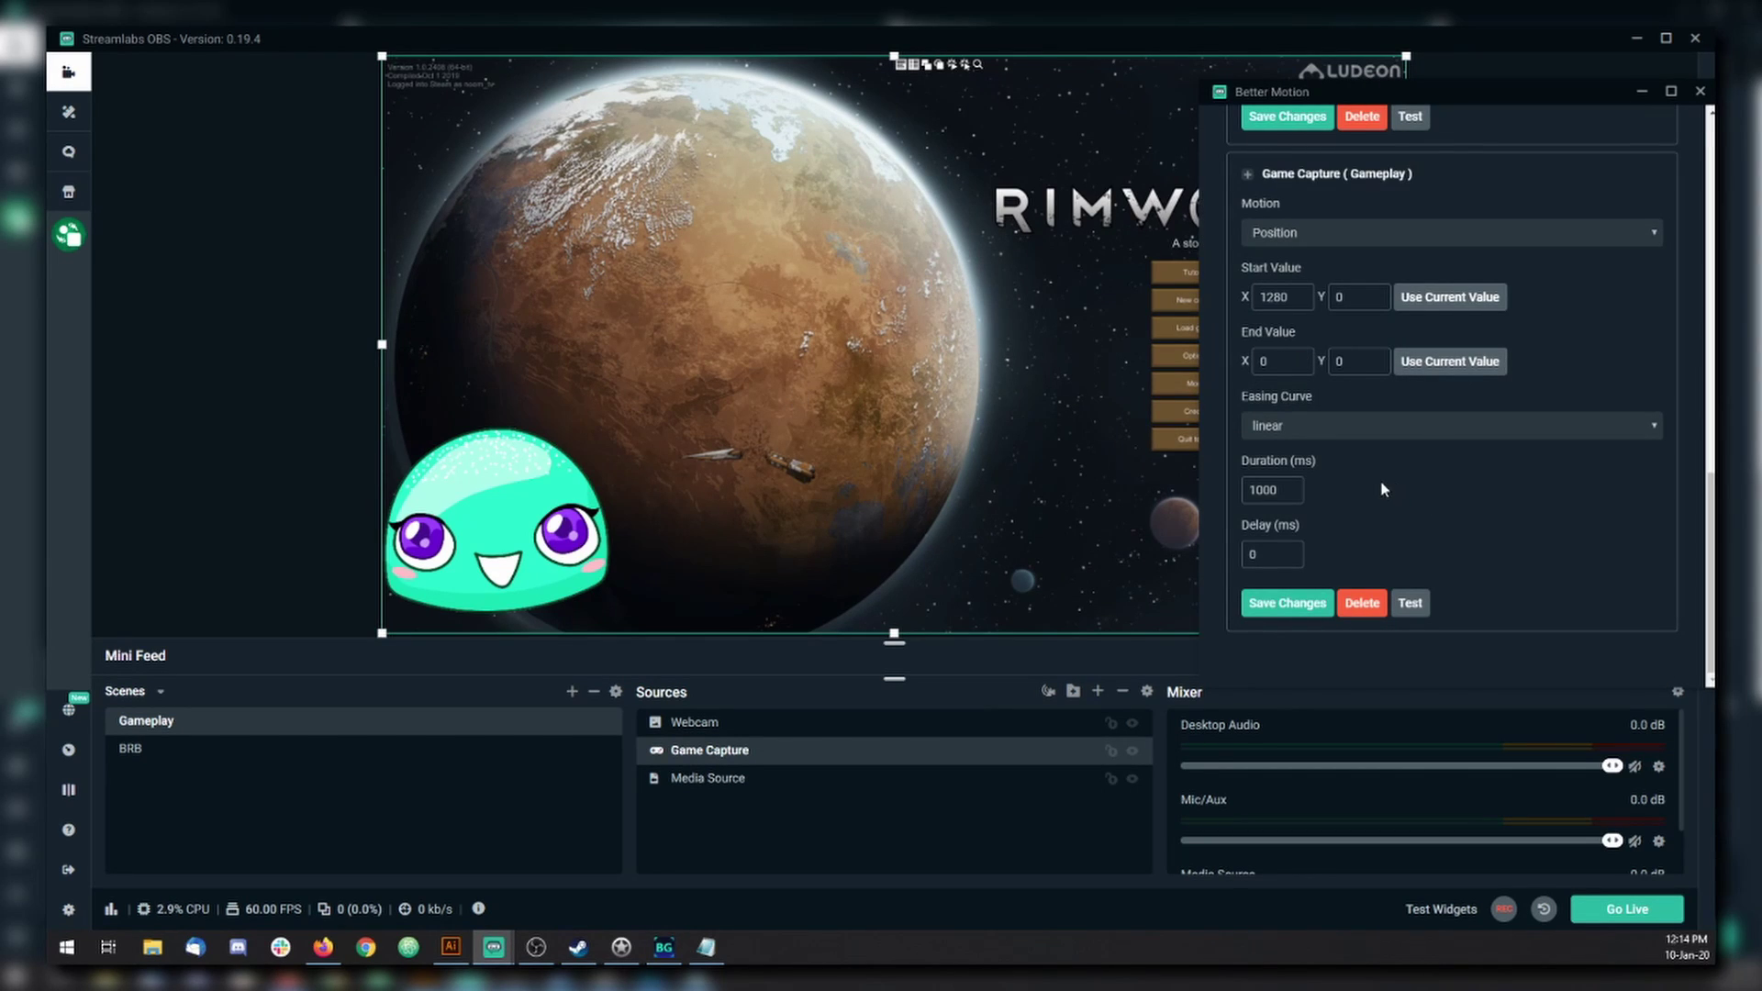
{"action": "left_click", "coordinate": [1410, 610]}
Step: Switch to the BRB scene and back to Gameplay to preview the linear source animations
{"action": "left_click", "coordinate": [279, 349]}
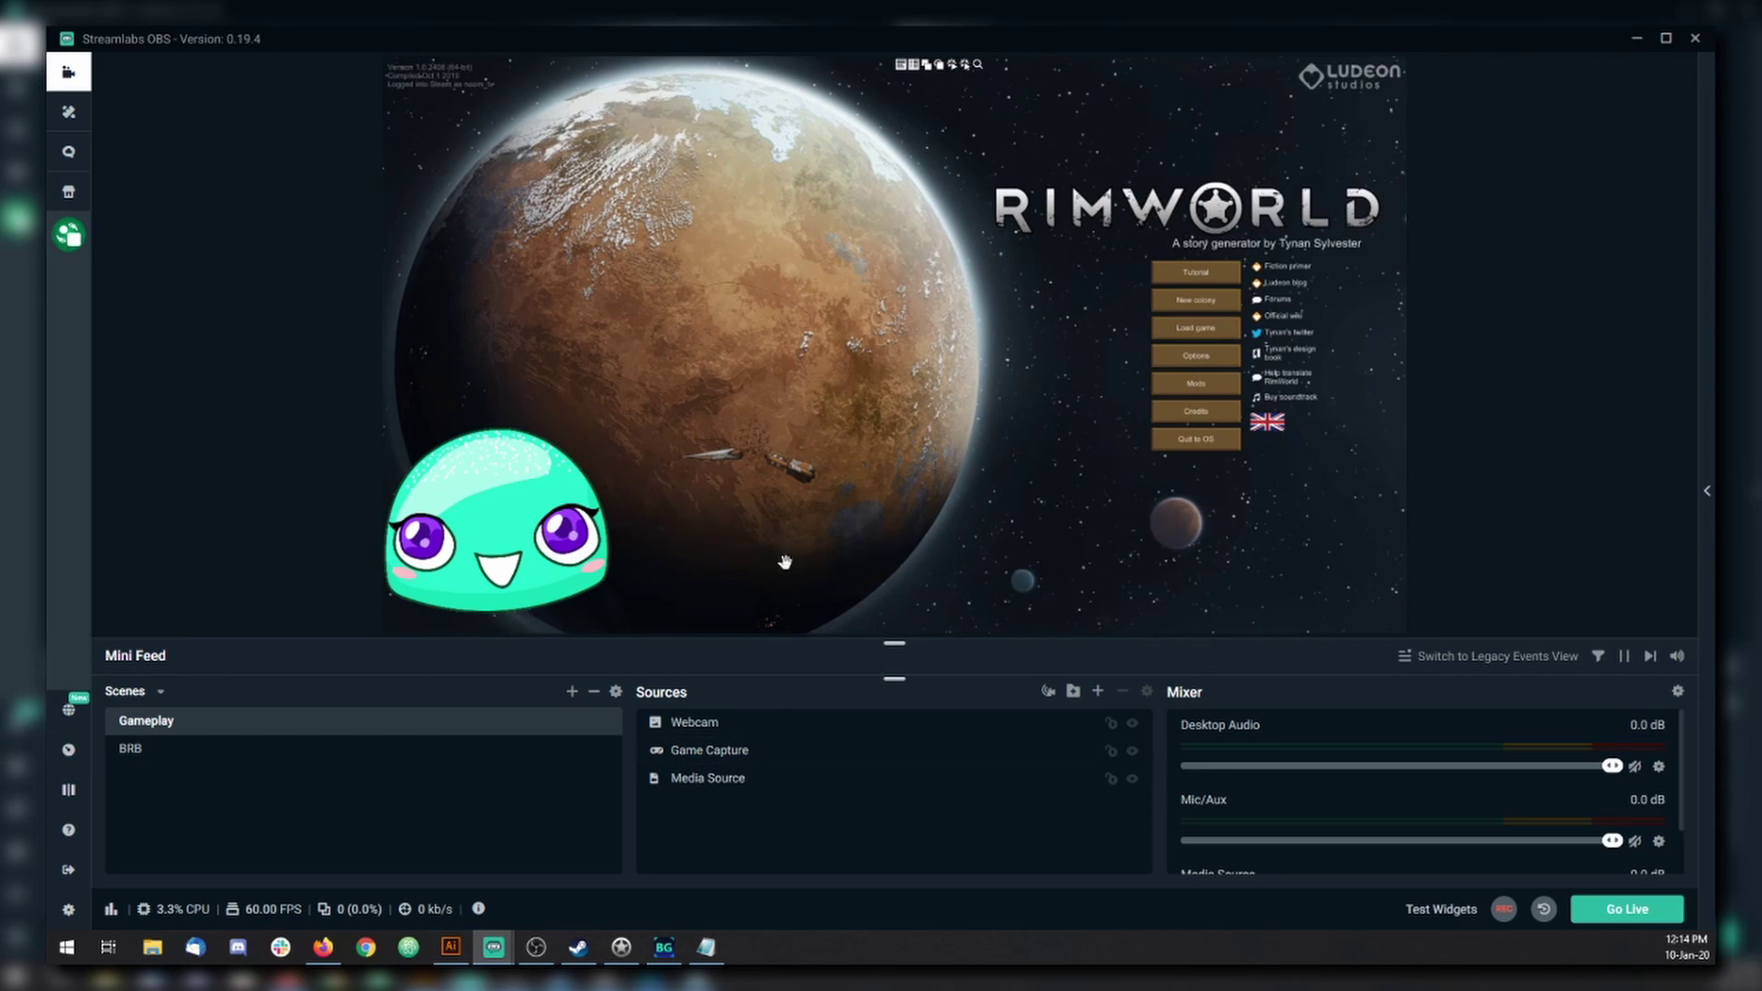
{"action": "left_click", "coordinate": [144, 750]}
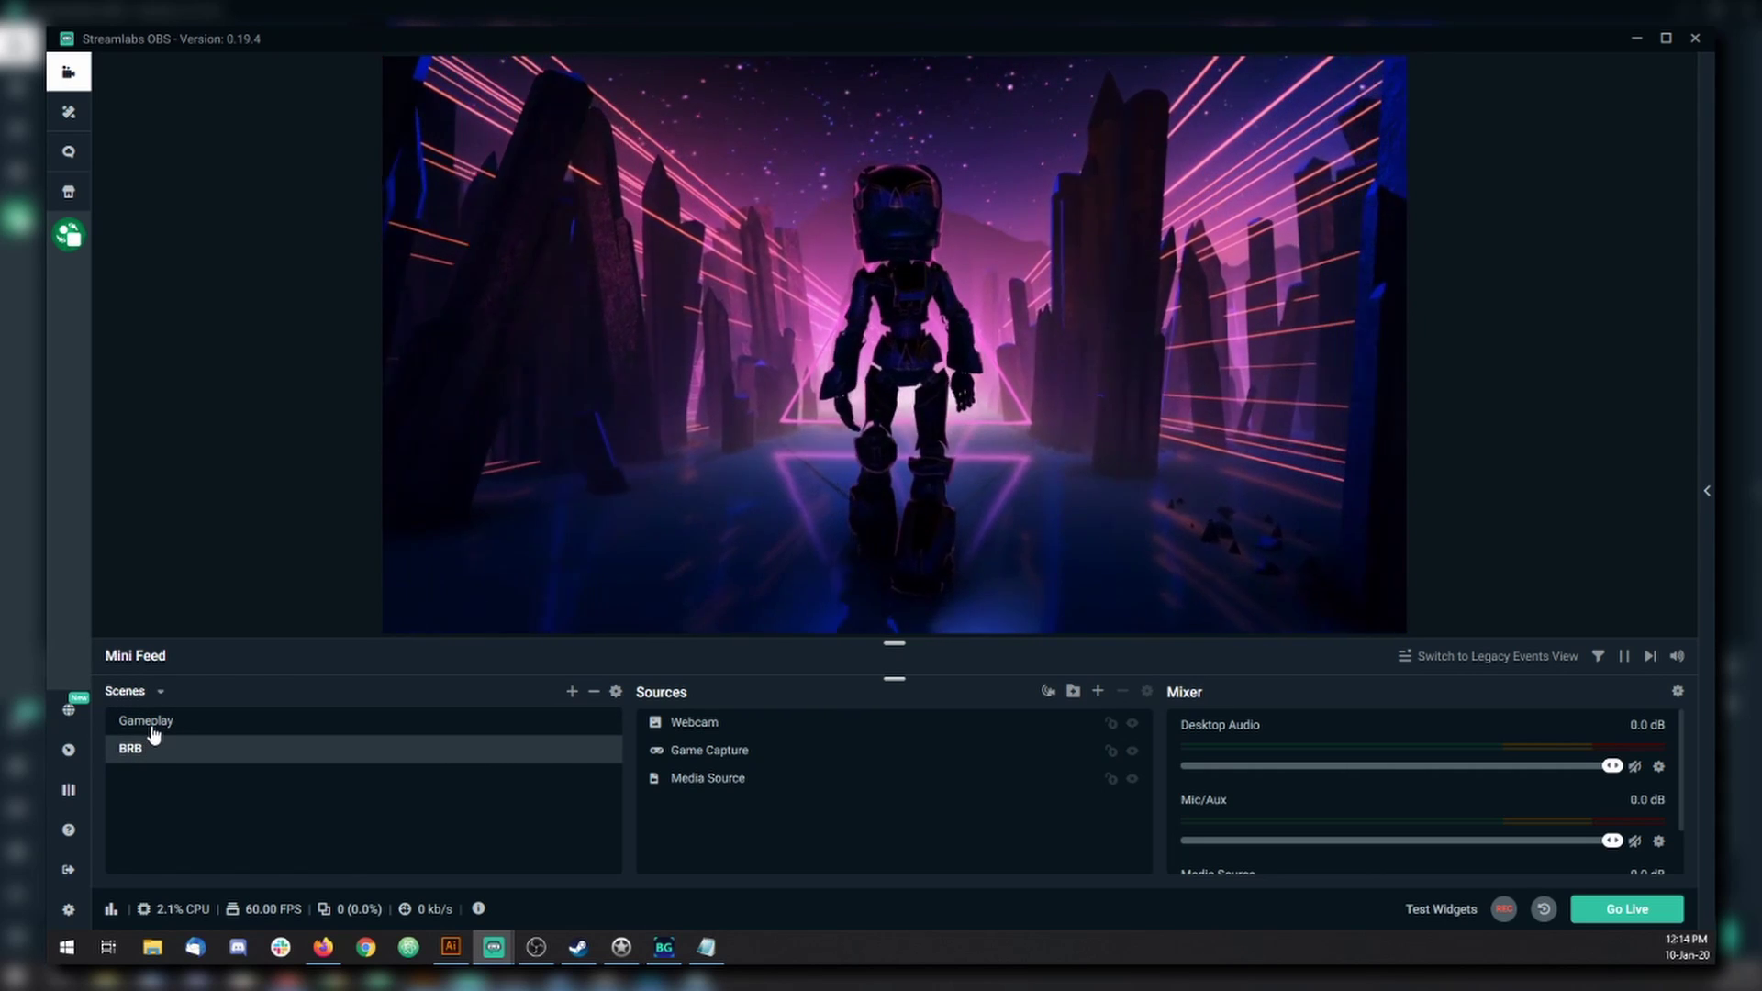
{"action": "left_click", "coordinate": [151, 724]}
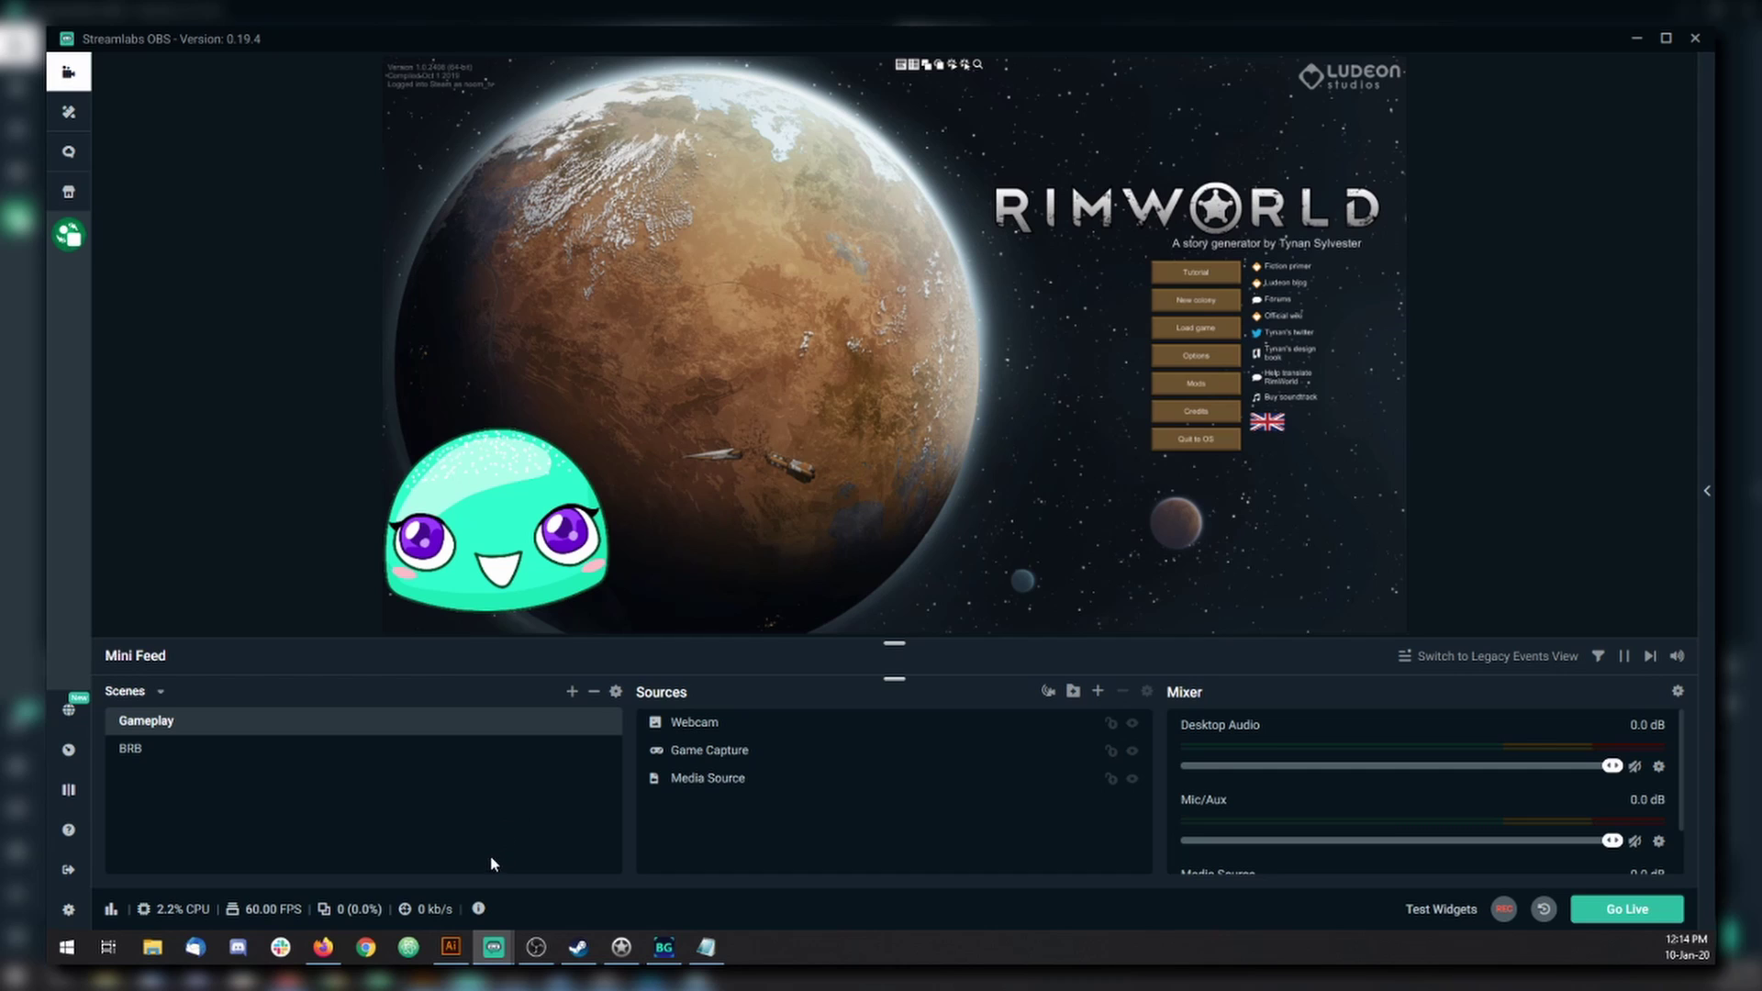
Step: Bring the Better Motion window back and collapse the expanded Game Capture and Webcam motions of the Gameplay scene
{"action": "mouse_move", "coordinate": [496, 945]}
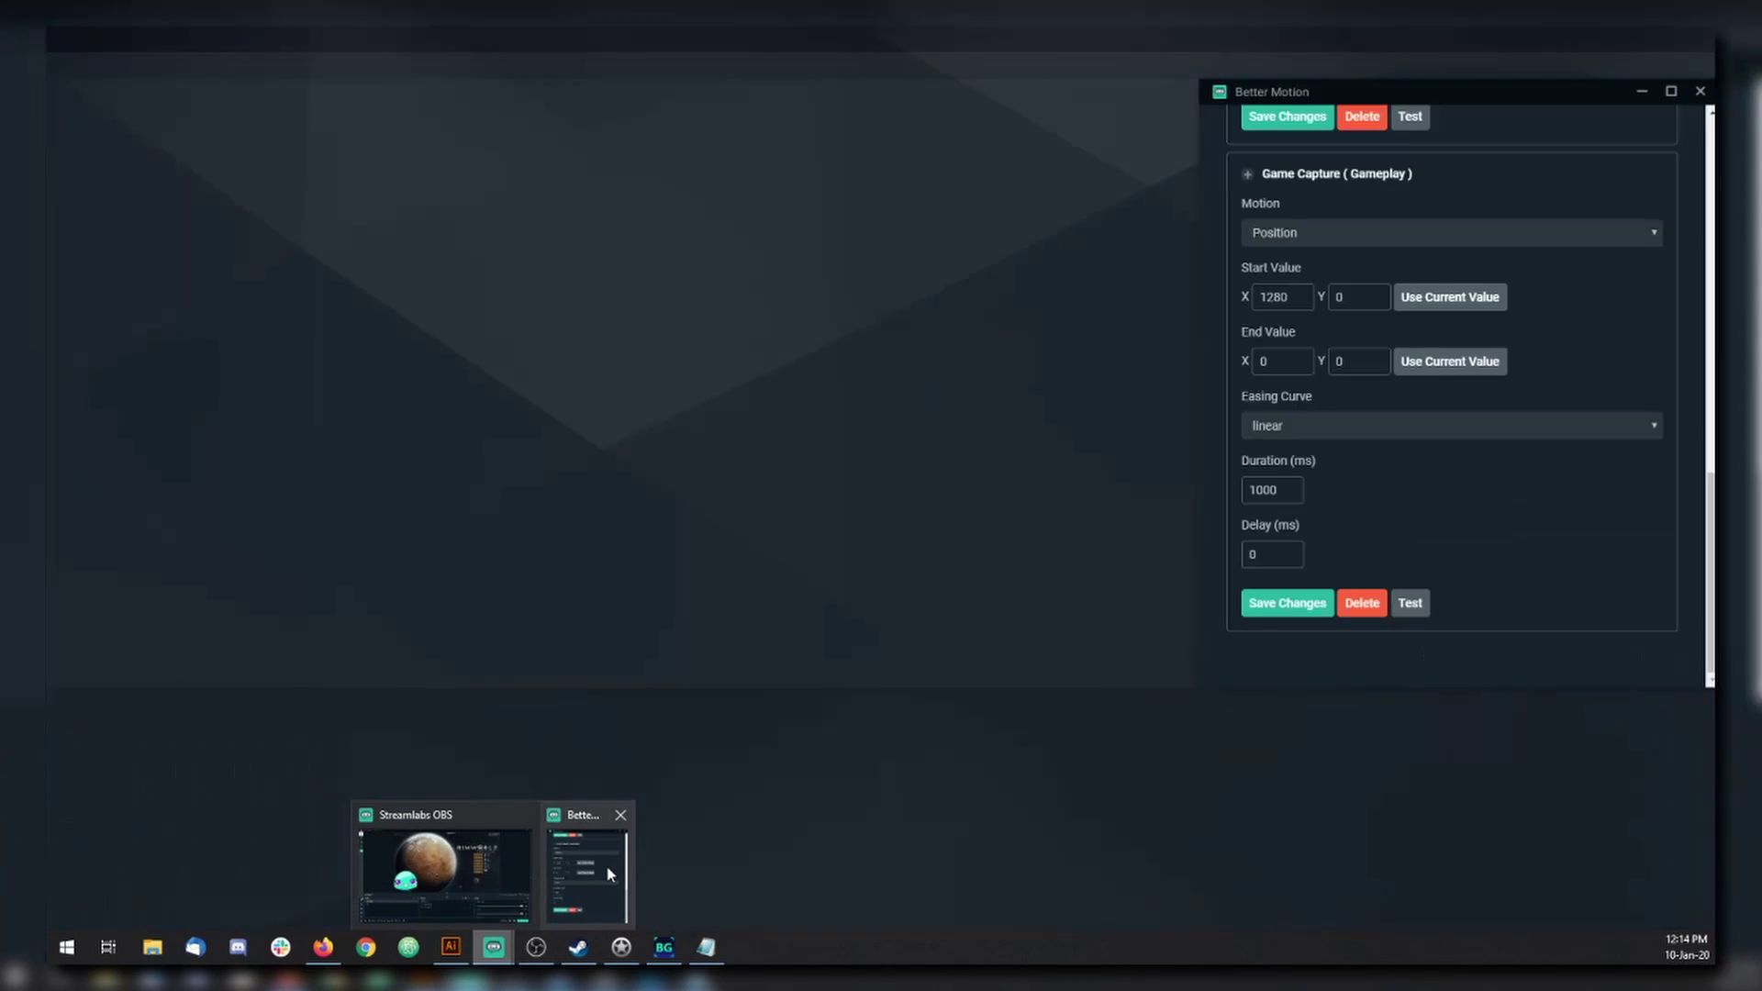
{"action": "left_click", "coordinate": [590, 840]}
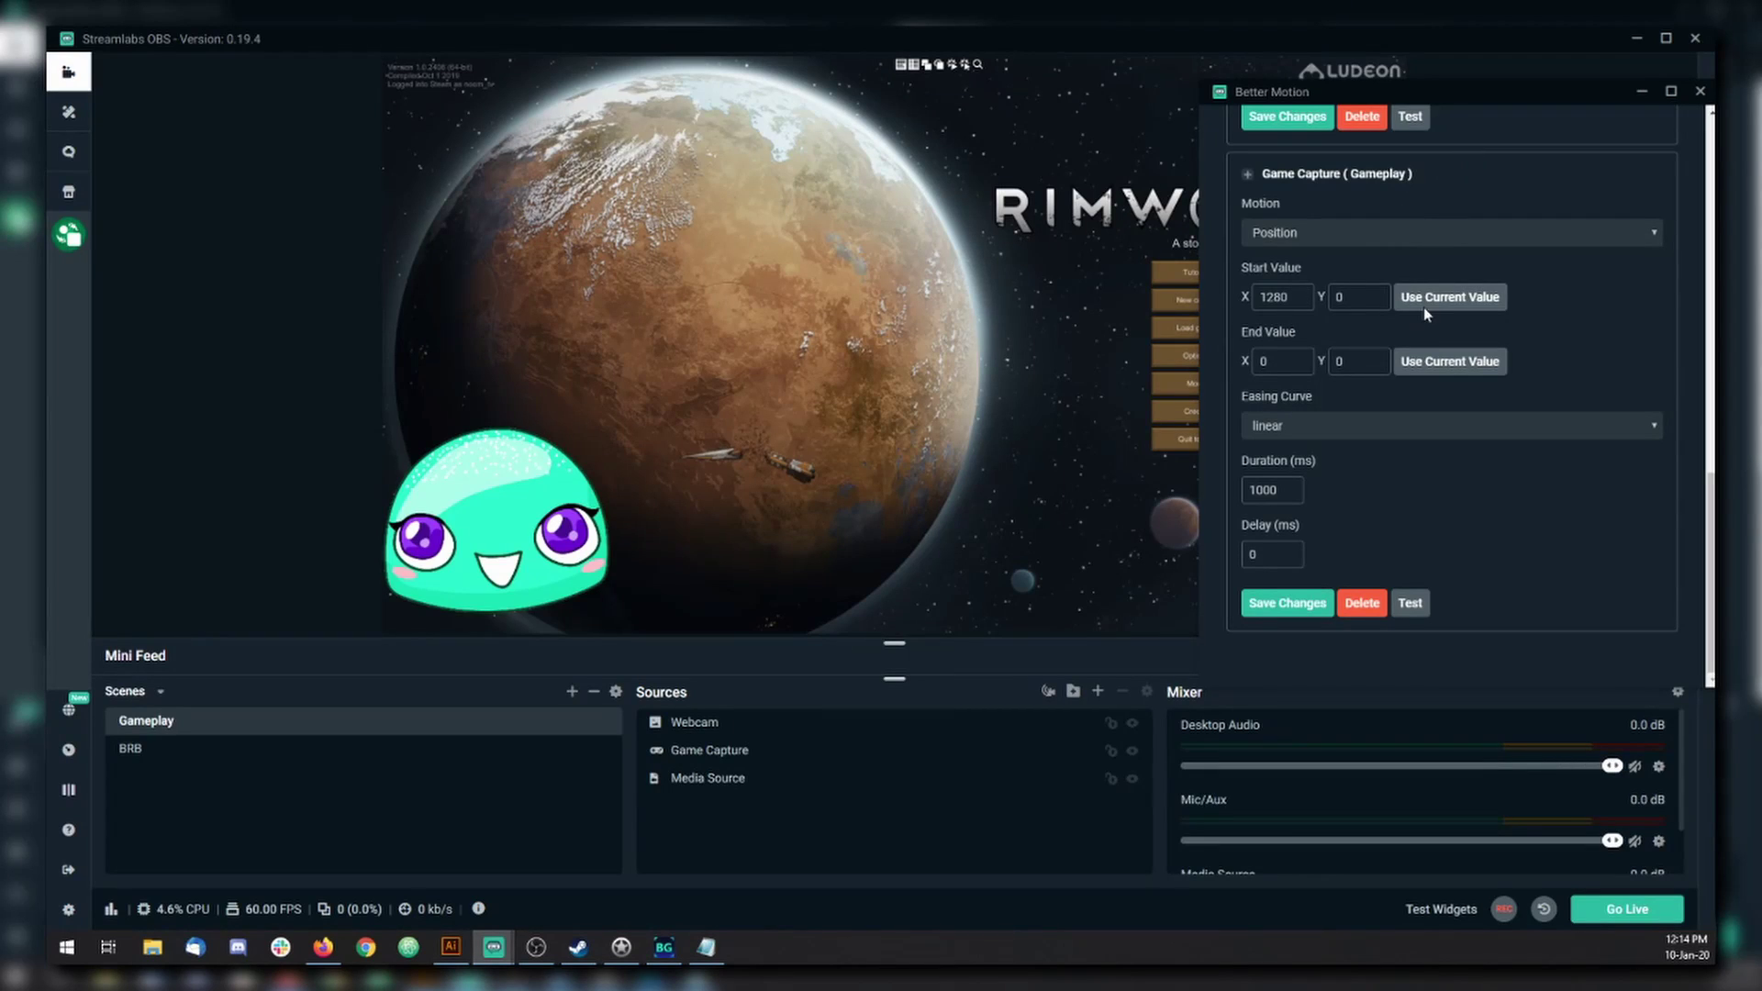
{"action": "scroll", "coordinate": [1427, 298], "scroll_direction": "up", "scroll_amount": 1}
{"action": "left_click", "coordinate": [1356, 266]}
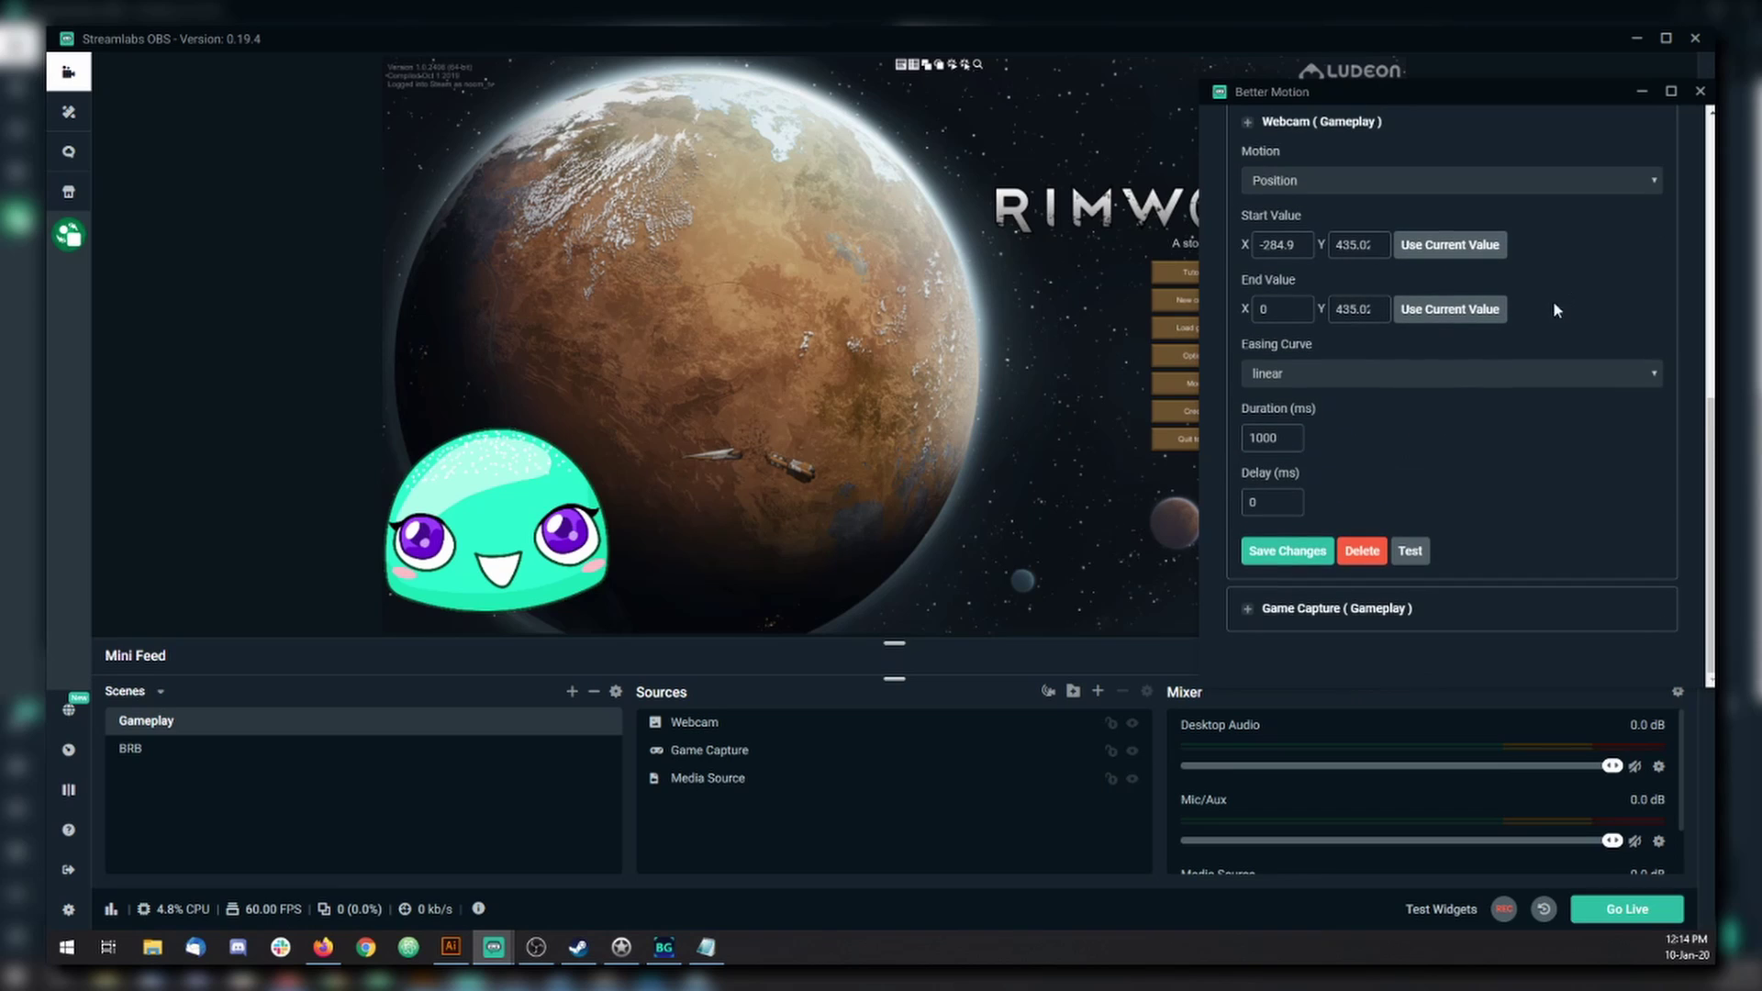
{"action": "scroll", "coordinate": [1351, 212], "scroll_direction": "up", "scroll_amount": 1}
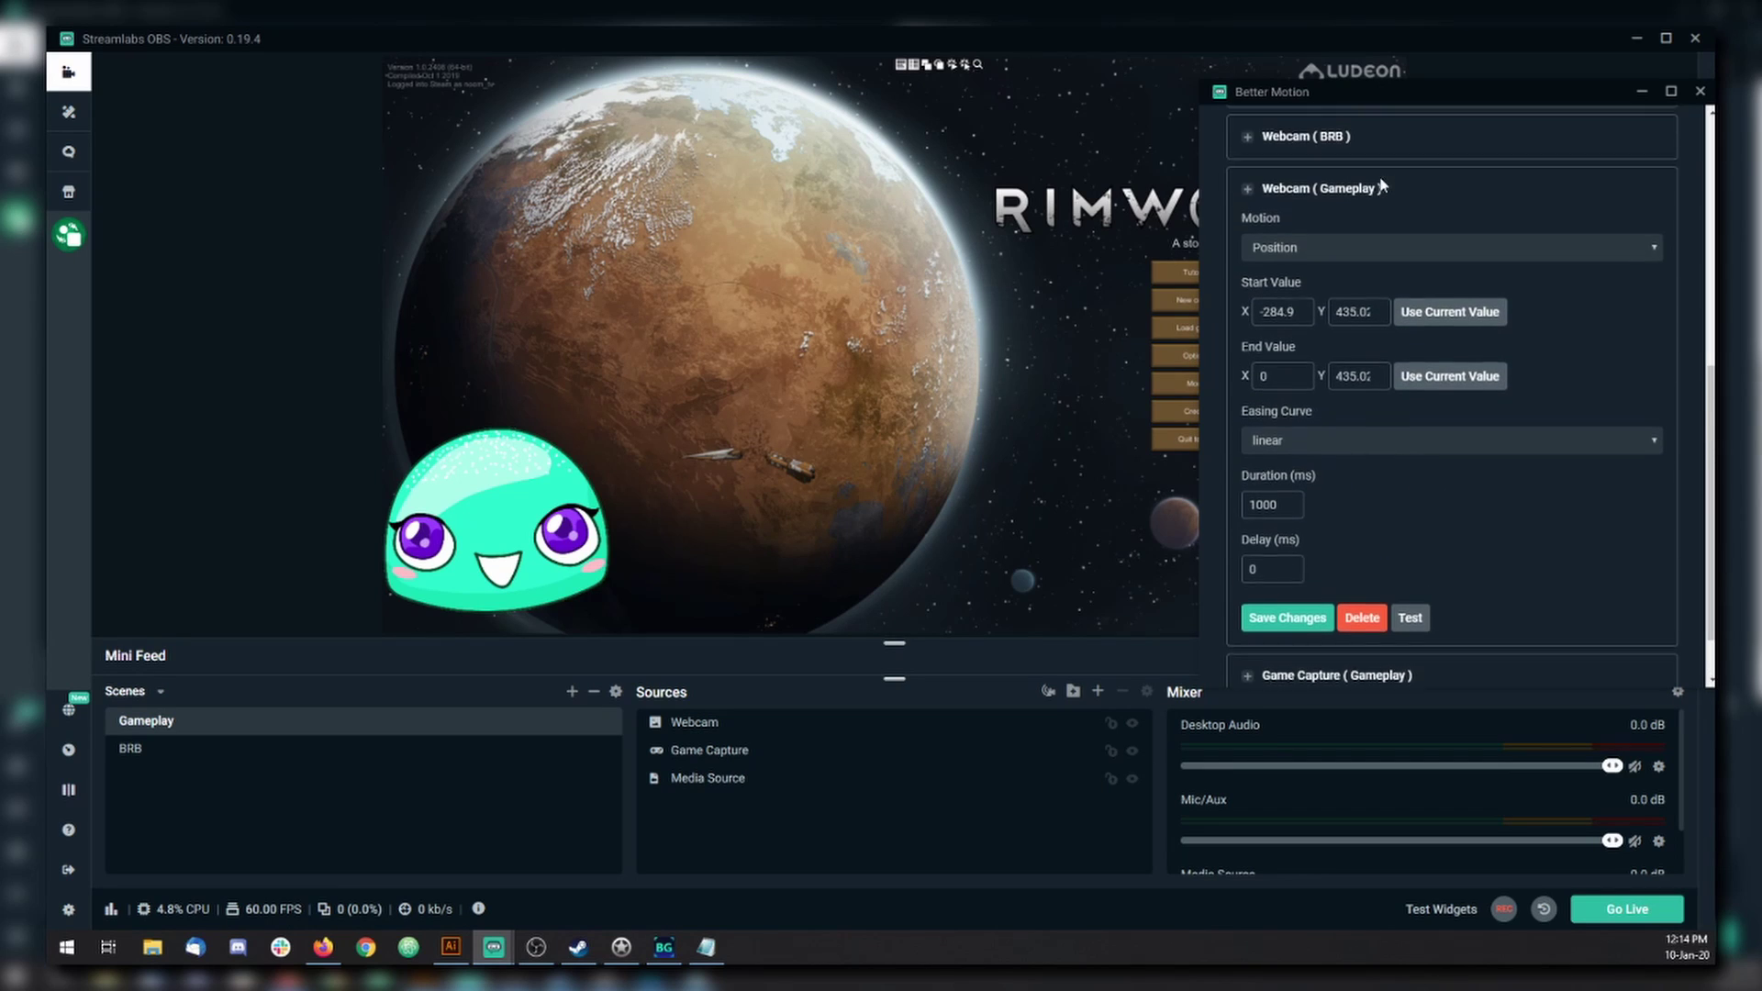
{"action": "left_click", "coordinate": [1347, 213]}
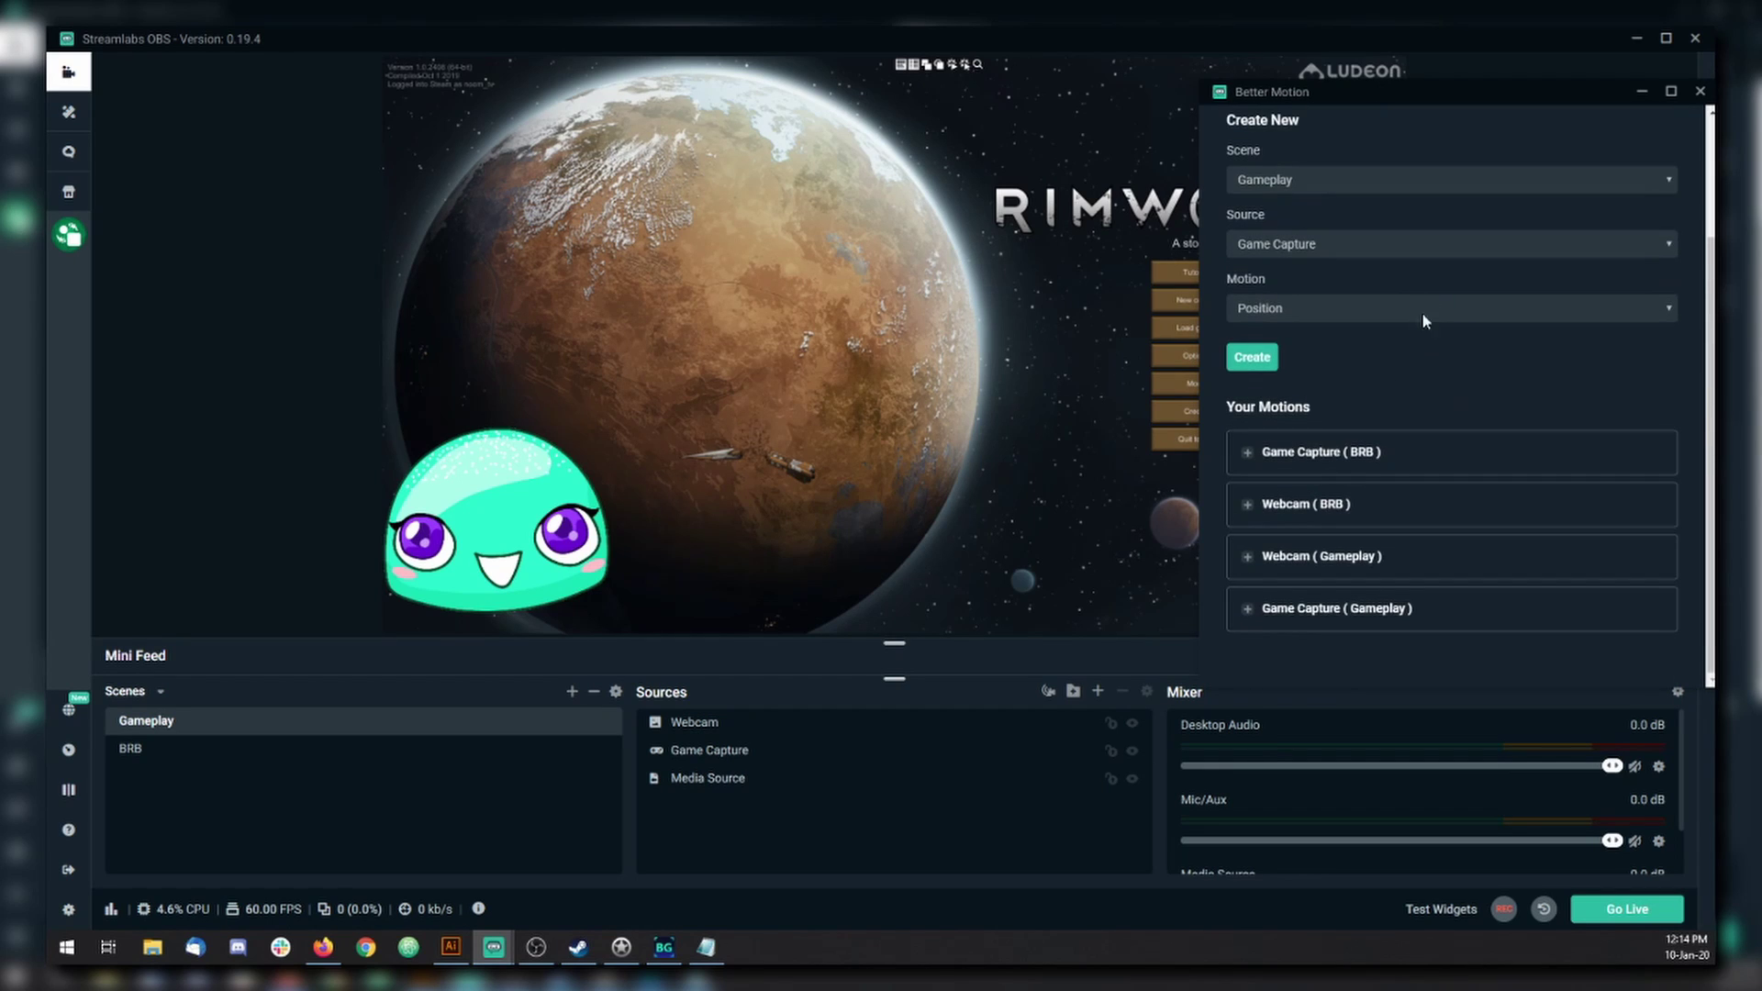
Step: Set the easing curve of the BRB scene's Game Capture motion to backInOut and test the motion several times
{"action": "left_click", "coordinate": [1288, 454]}
{"action": "scroll", "coordinate": [1438, 344], "scroll_direction": "down", "scroll_amount": 3}
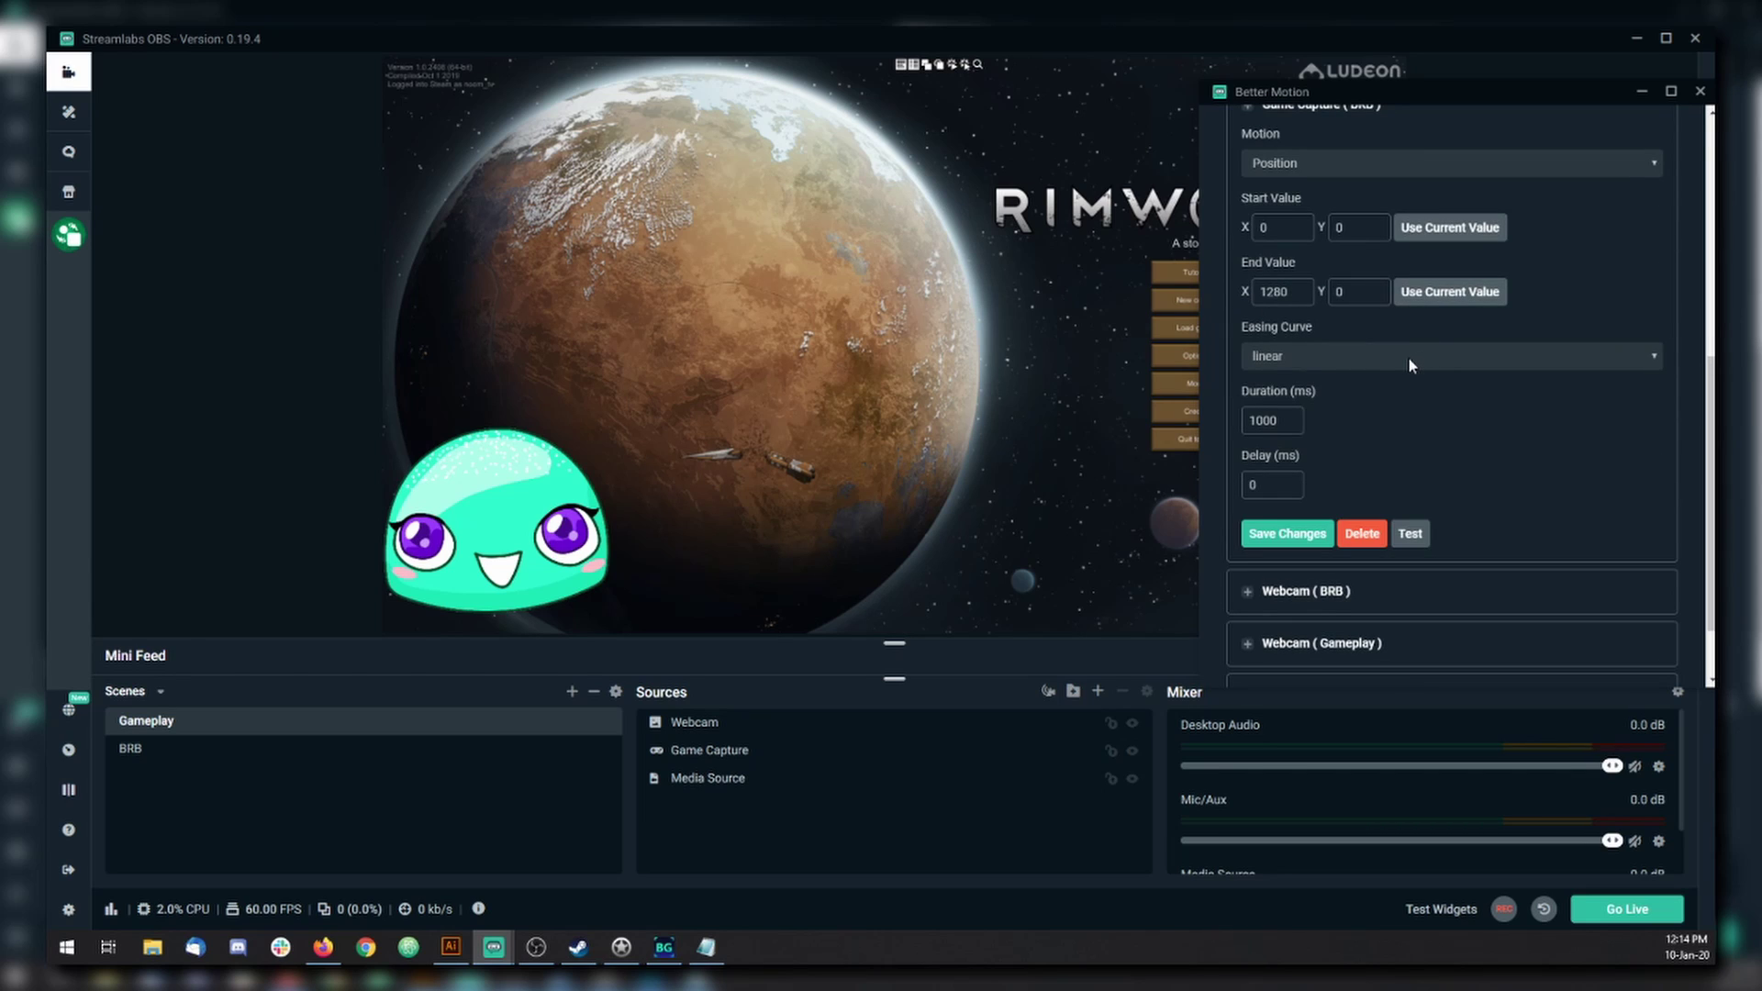
{"action": "scroll", "coordinate": [1621, 250], "scroll_direction": "up", "scroll_amount": 1}
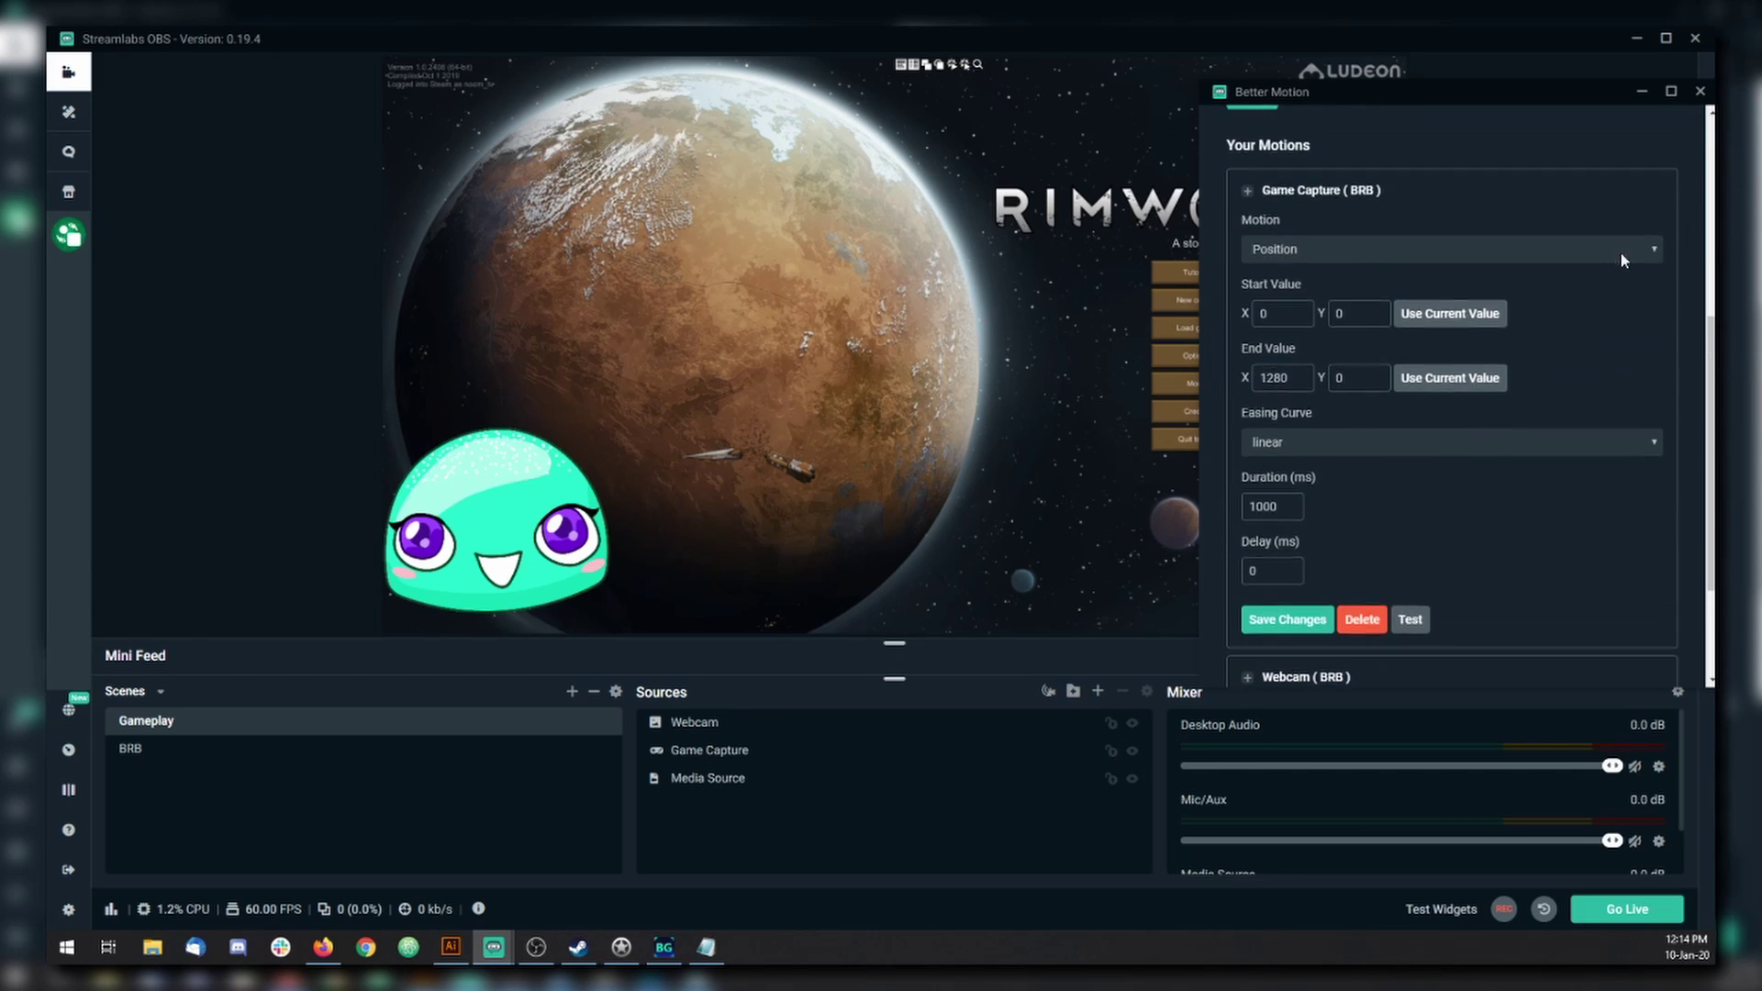
{"action": "left_click", "coordinate": [1324, 449]}
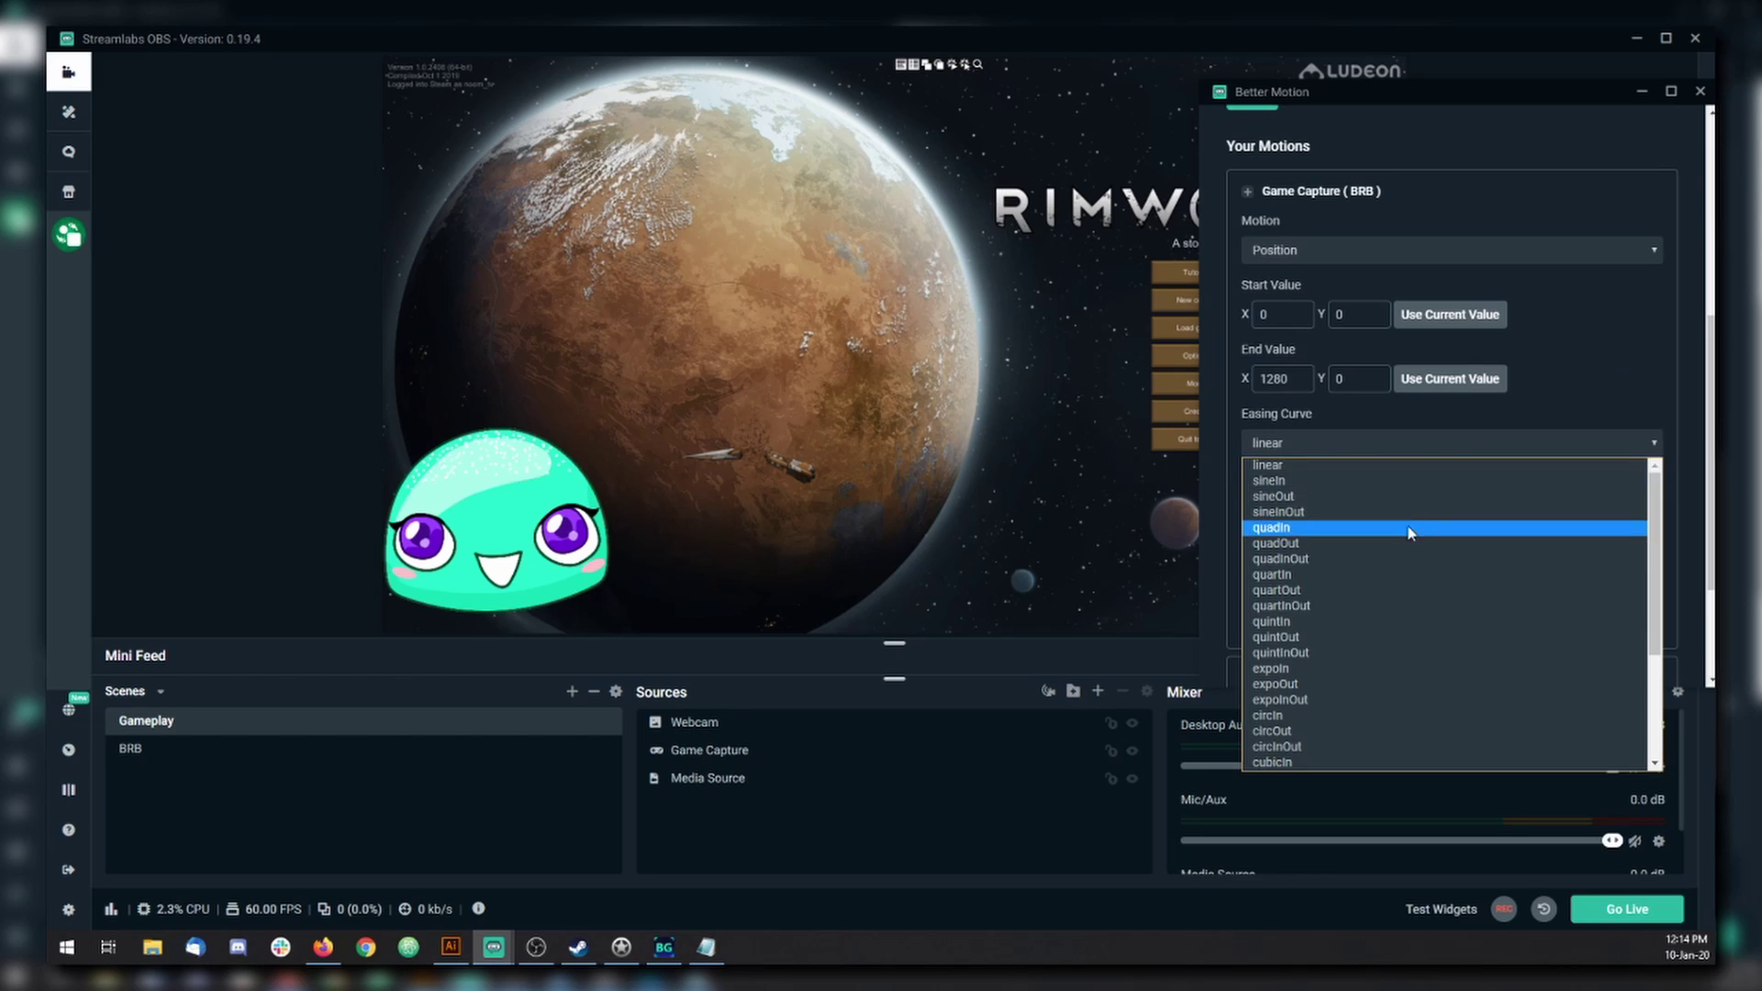
{"action": "scroll", "coordinate": [1397, 531], "scroll_direction": "down", "scroll_amount": 4}
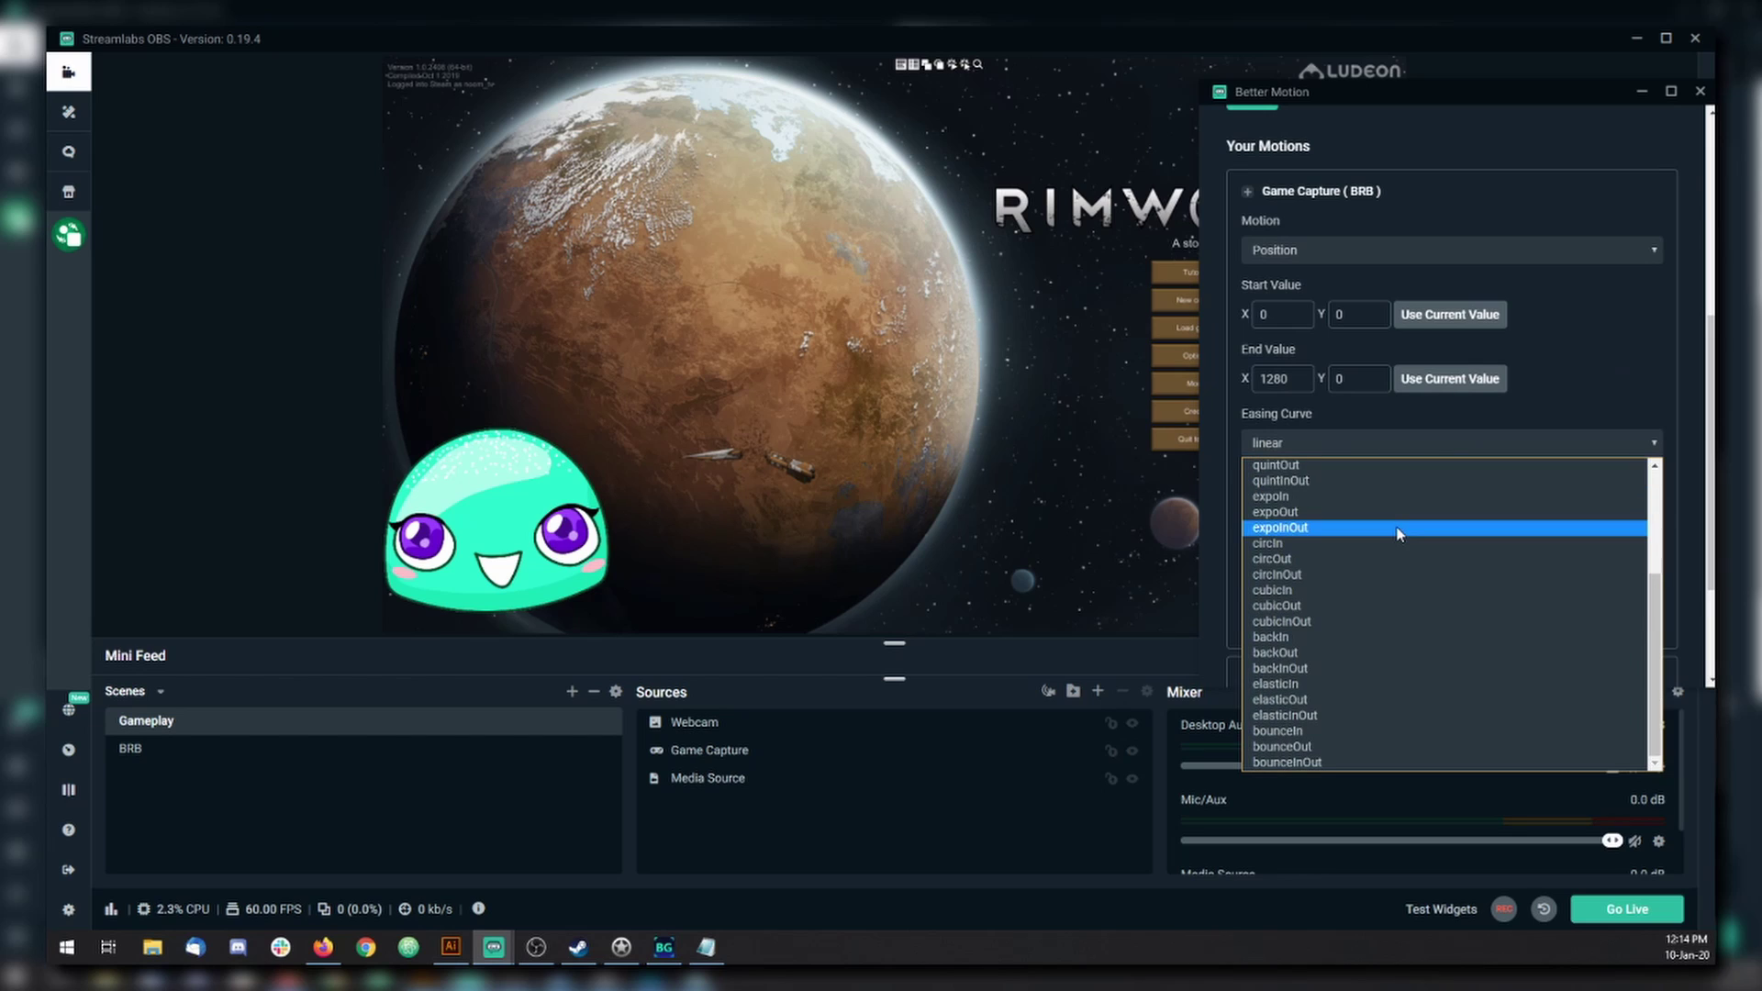
{"action": "left_click", "coordinate": [1294, 675]}
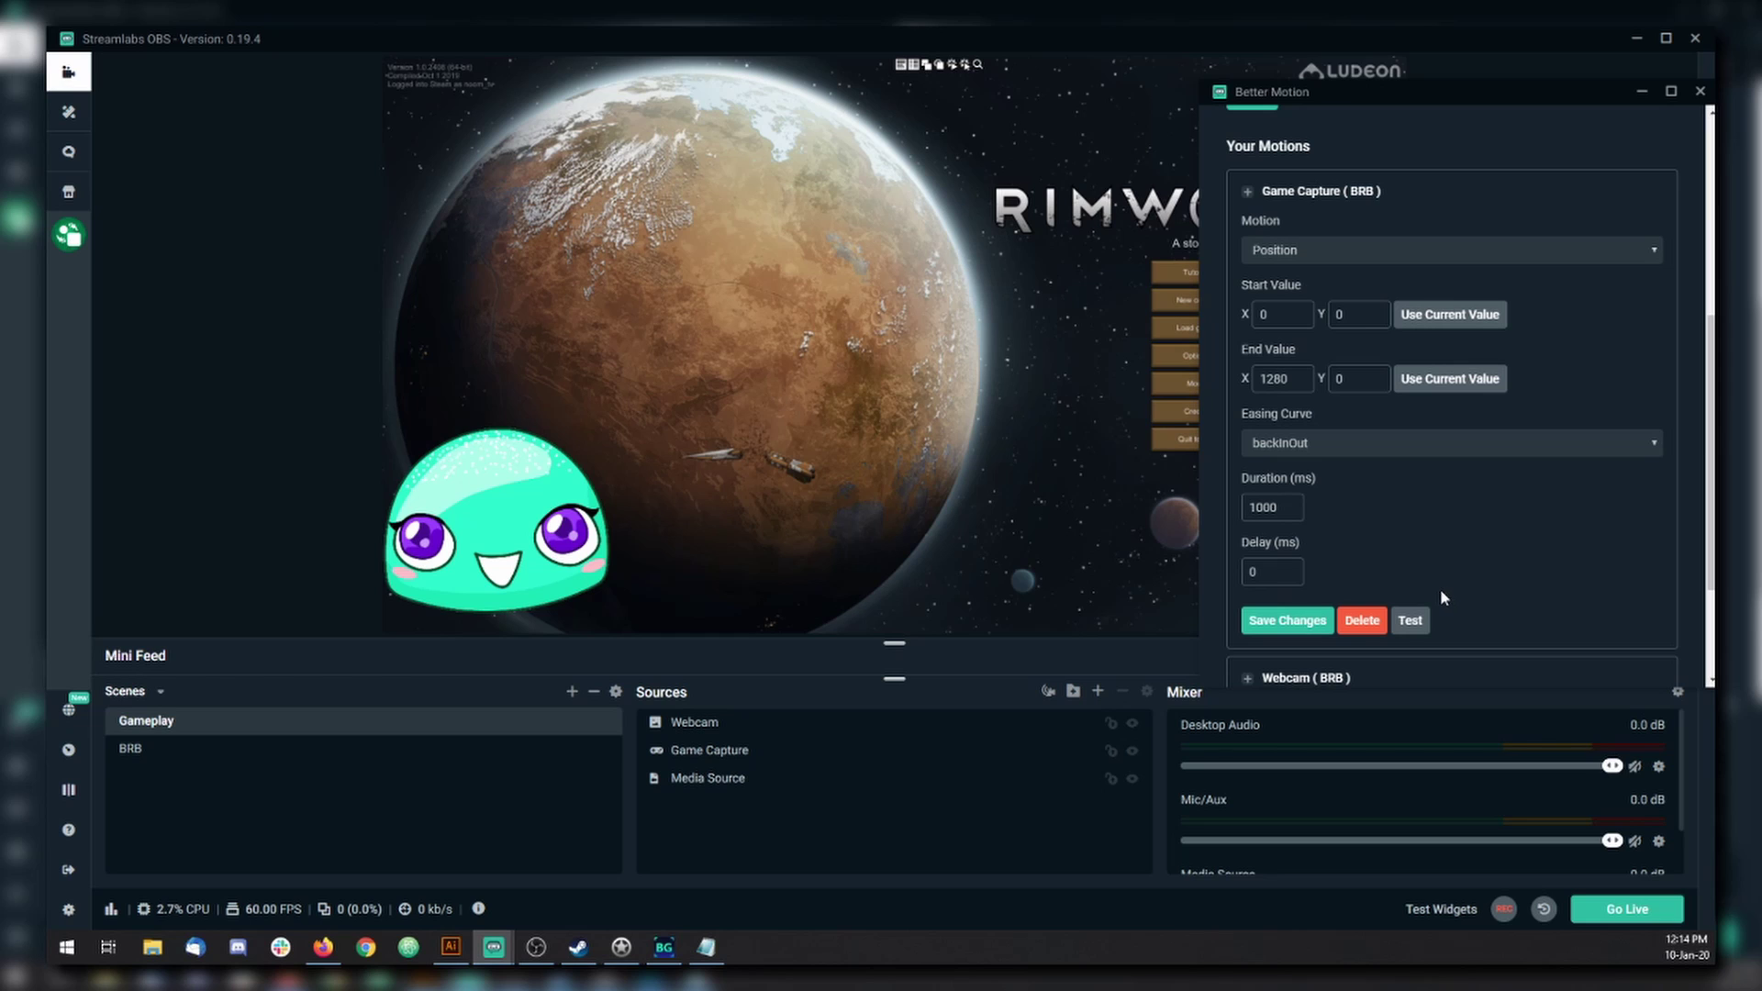
{"action": "left_click", "coordinate": [1409, 622]}
{"action": "left_click", "coordinate": [1410, 621]}
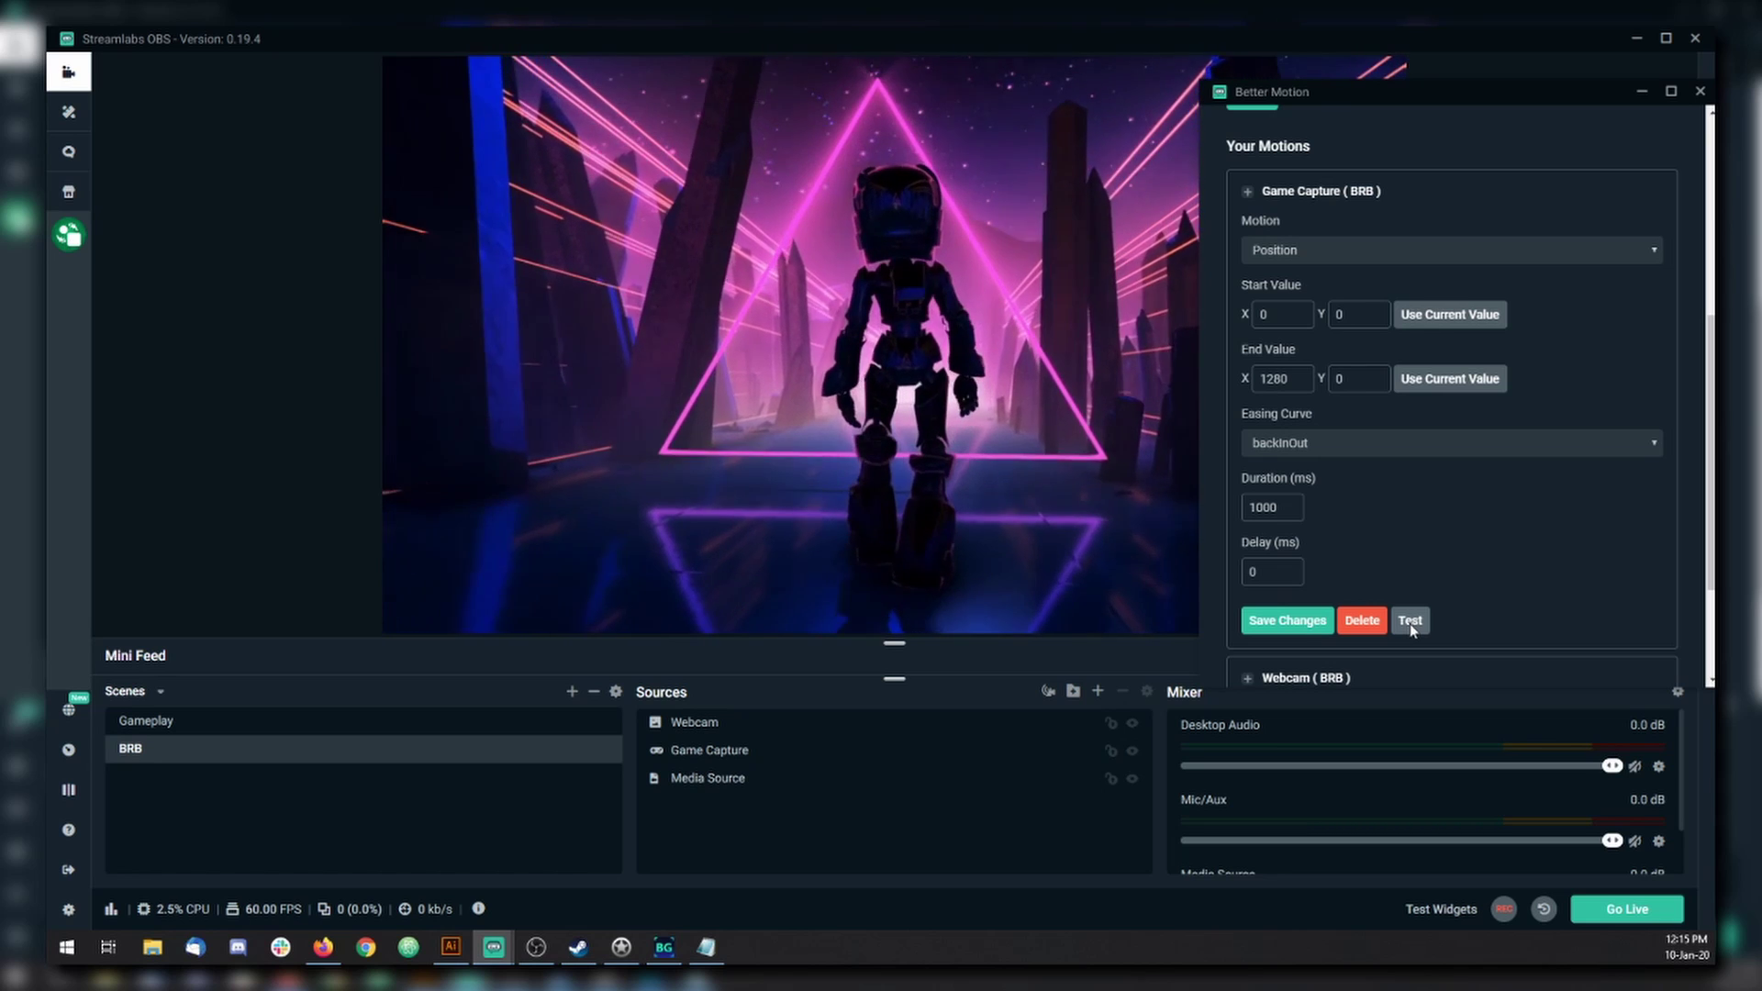
{"action": "left_click", "coordinate": [1410, 620]}
{"action": "left_click", "coordinate": [1410, 621]}
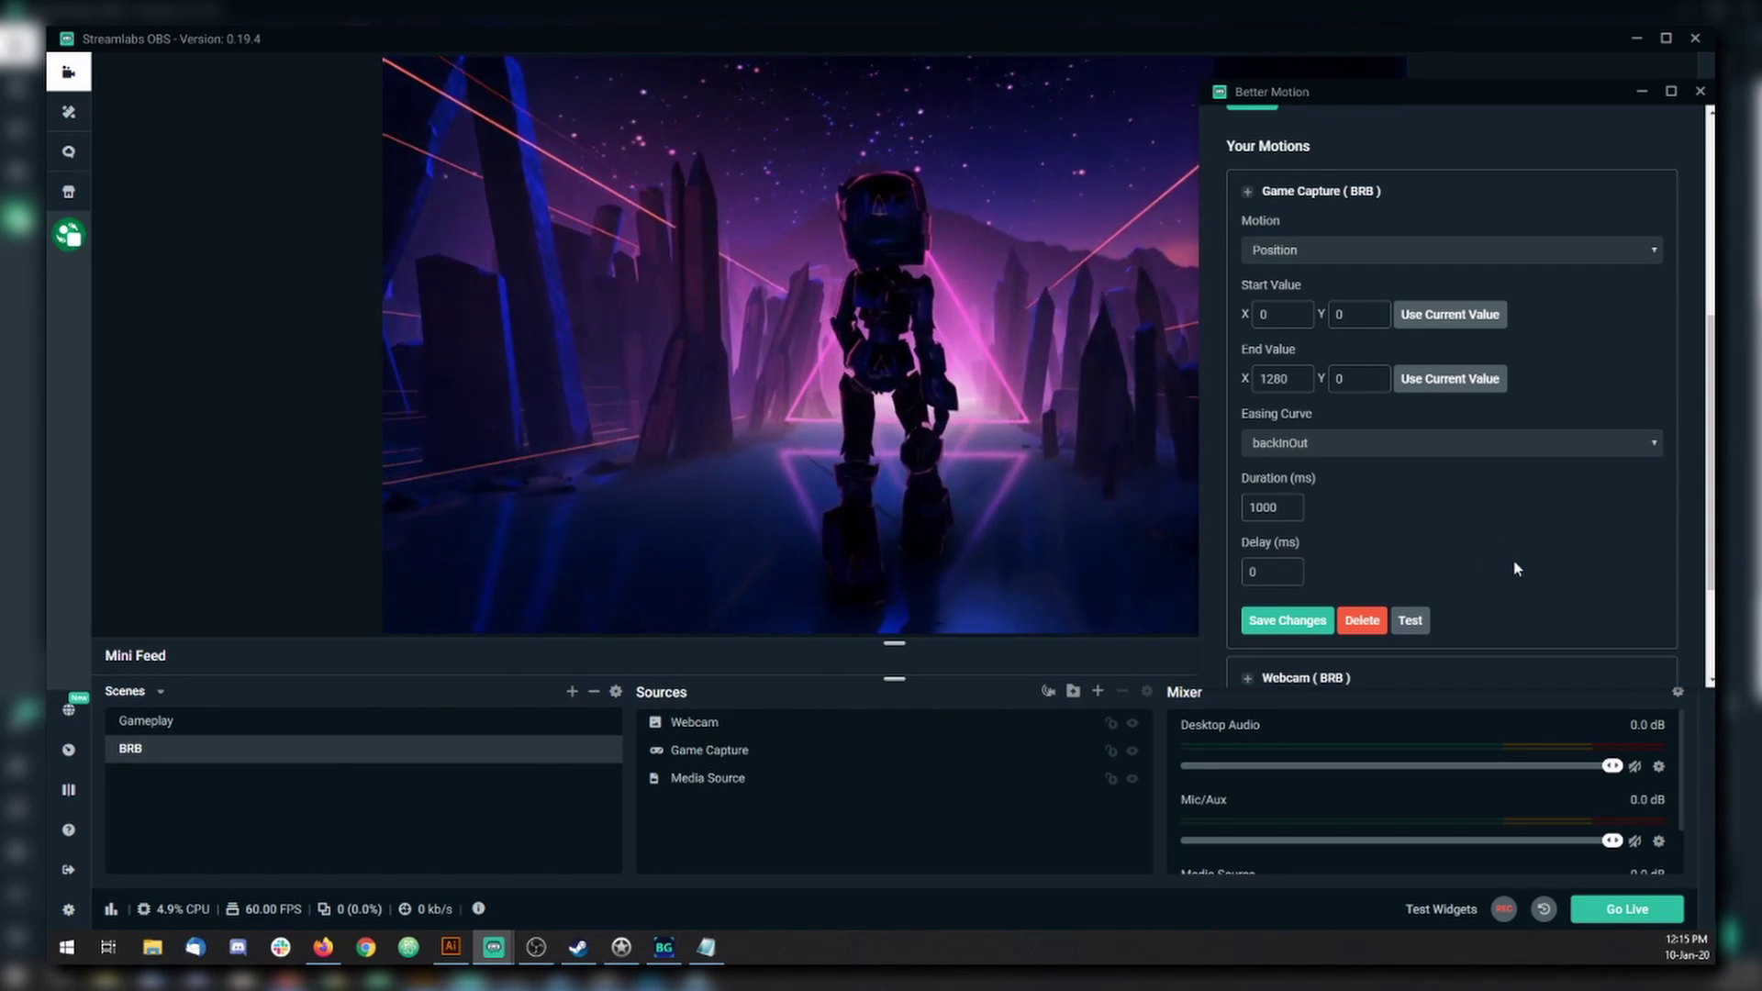
Step: Set the easing curve of the BRB scene's Webcam motion to backInOut
{"action": "scroll", "coordinate": [1565, 442], "scroll_direction": "down", "scroll_amount": 1}
{"action": "scroll", "coordinate": [1566, 441], "scroll_direction": "down", "scroll_amount": 1}
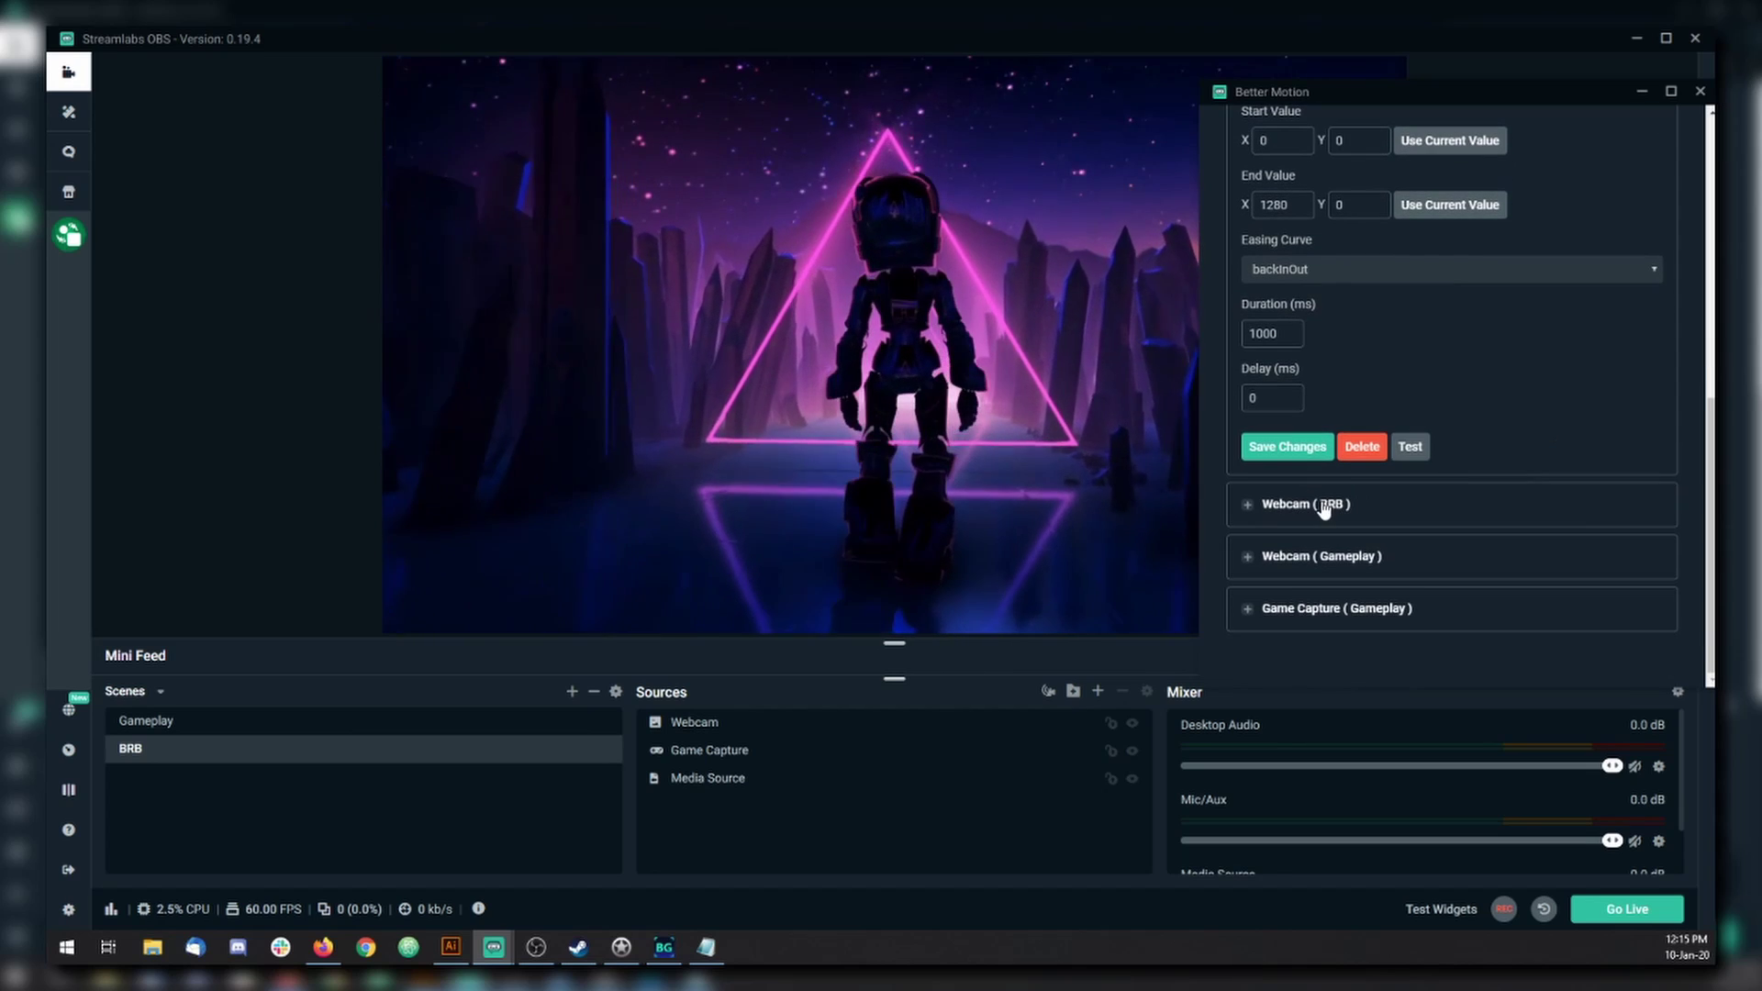
{"action": "left_click", "coordinate": [1322, 504]}
{"action": "scroll", "coordinate": [1572, 330], "scroll_direction": "down", "scroll_amount": 3}
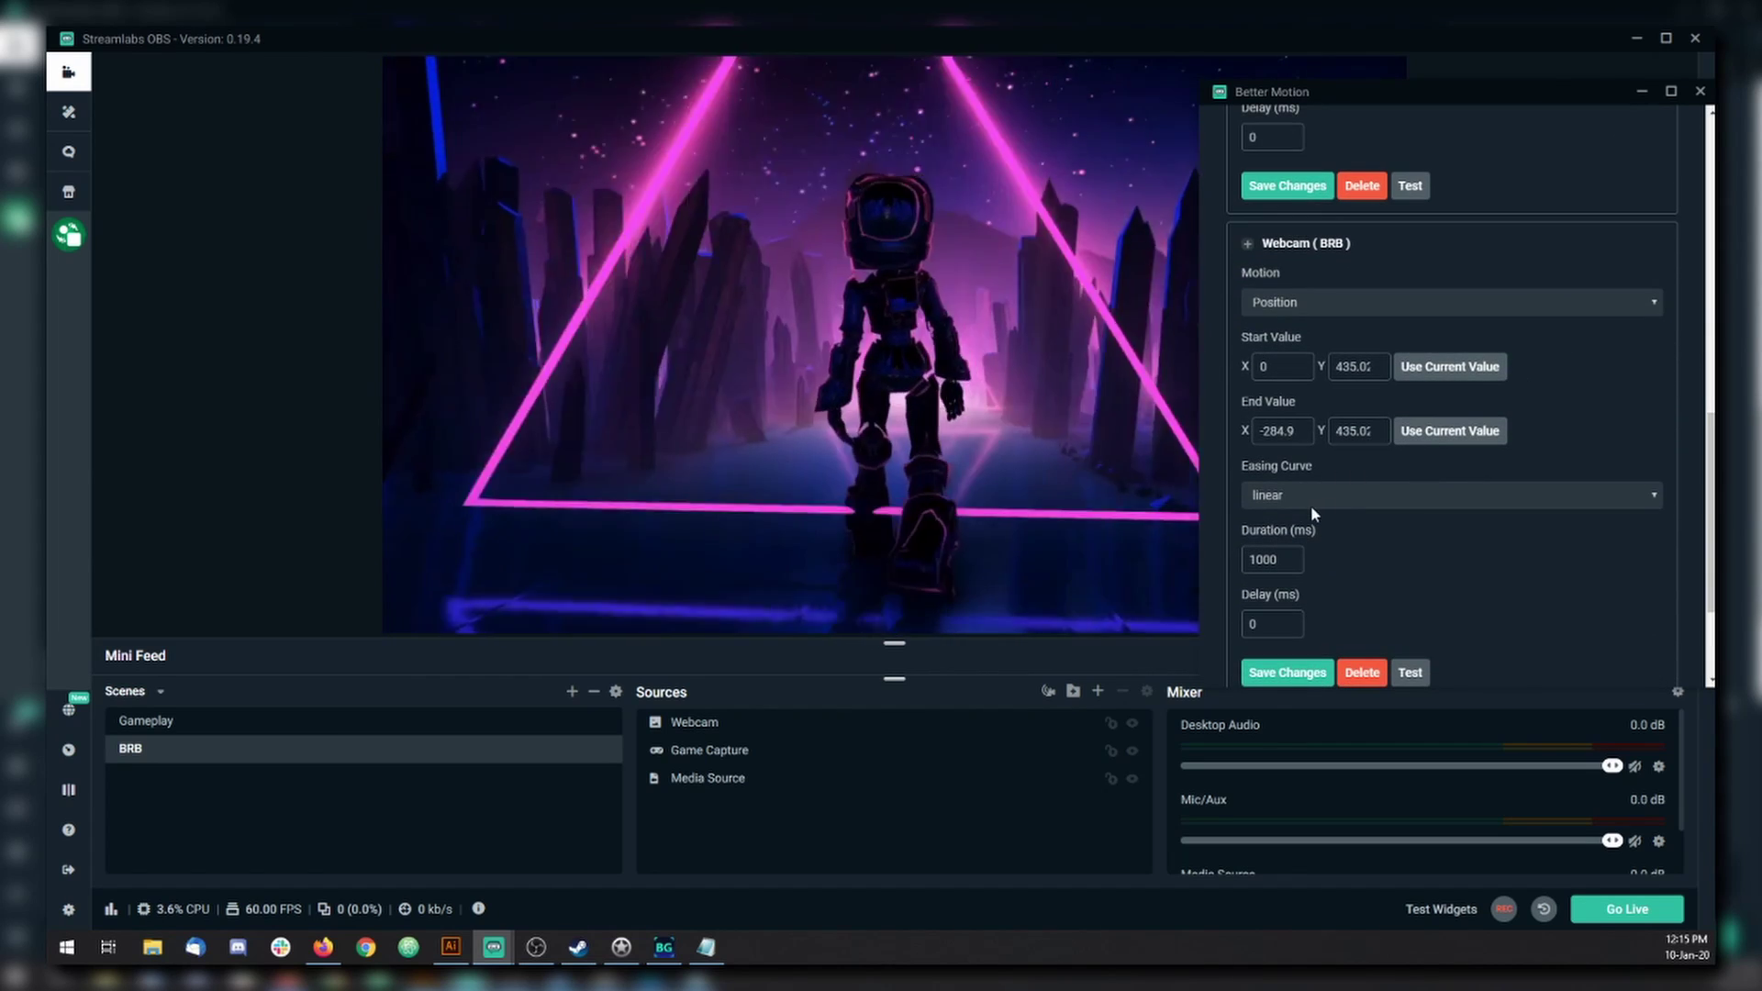
{"action": "left_click", "coordinate": [1310, 497]}
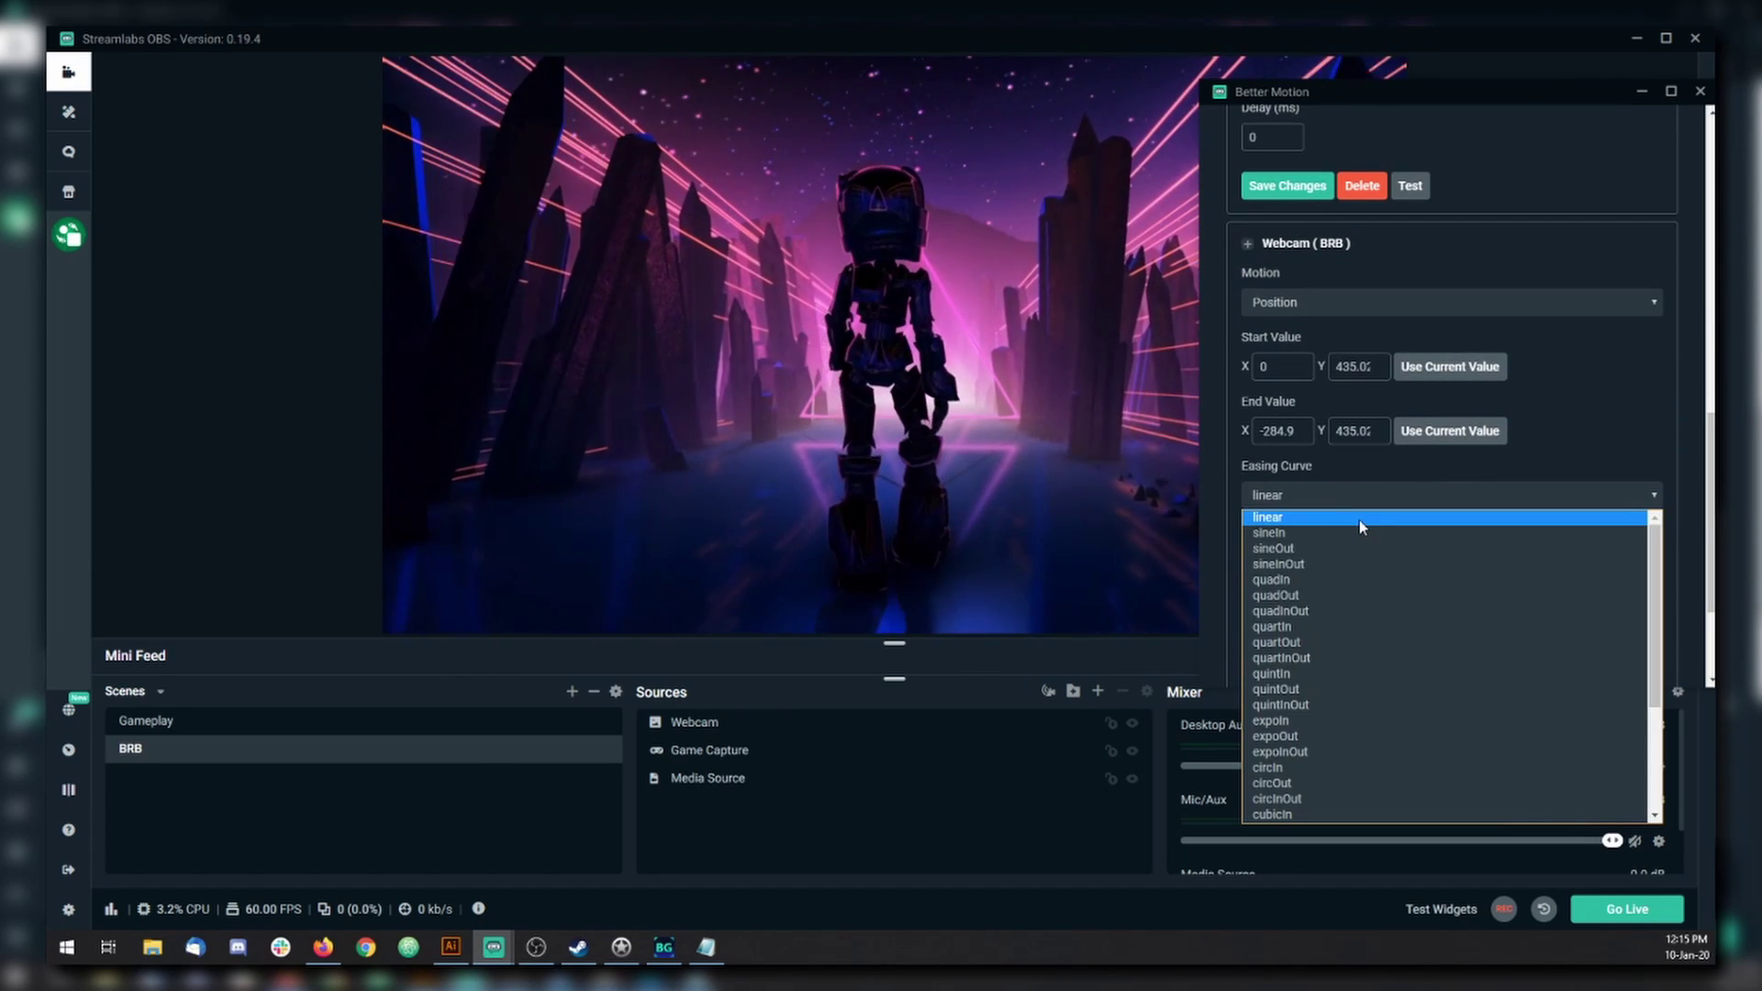
{"action": "scroll", "coordinate": [1356, 533], "scroll_direction": "down", "scroll_amount": 4}
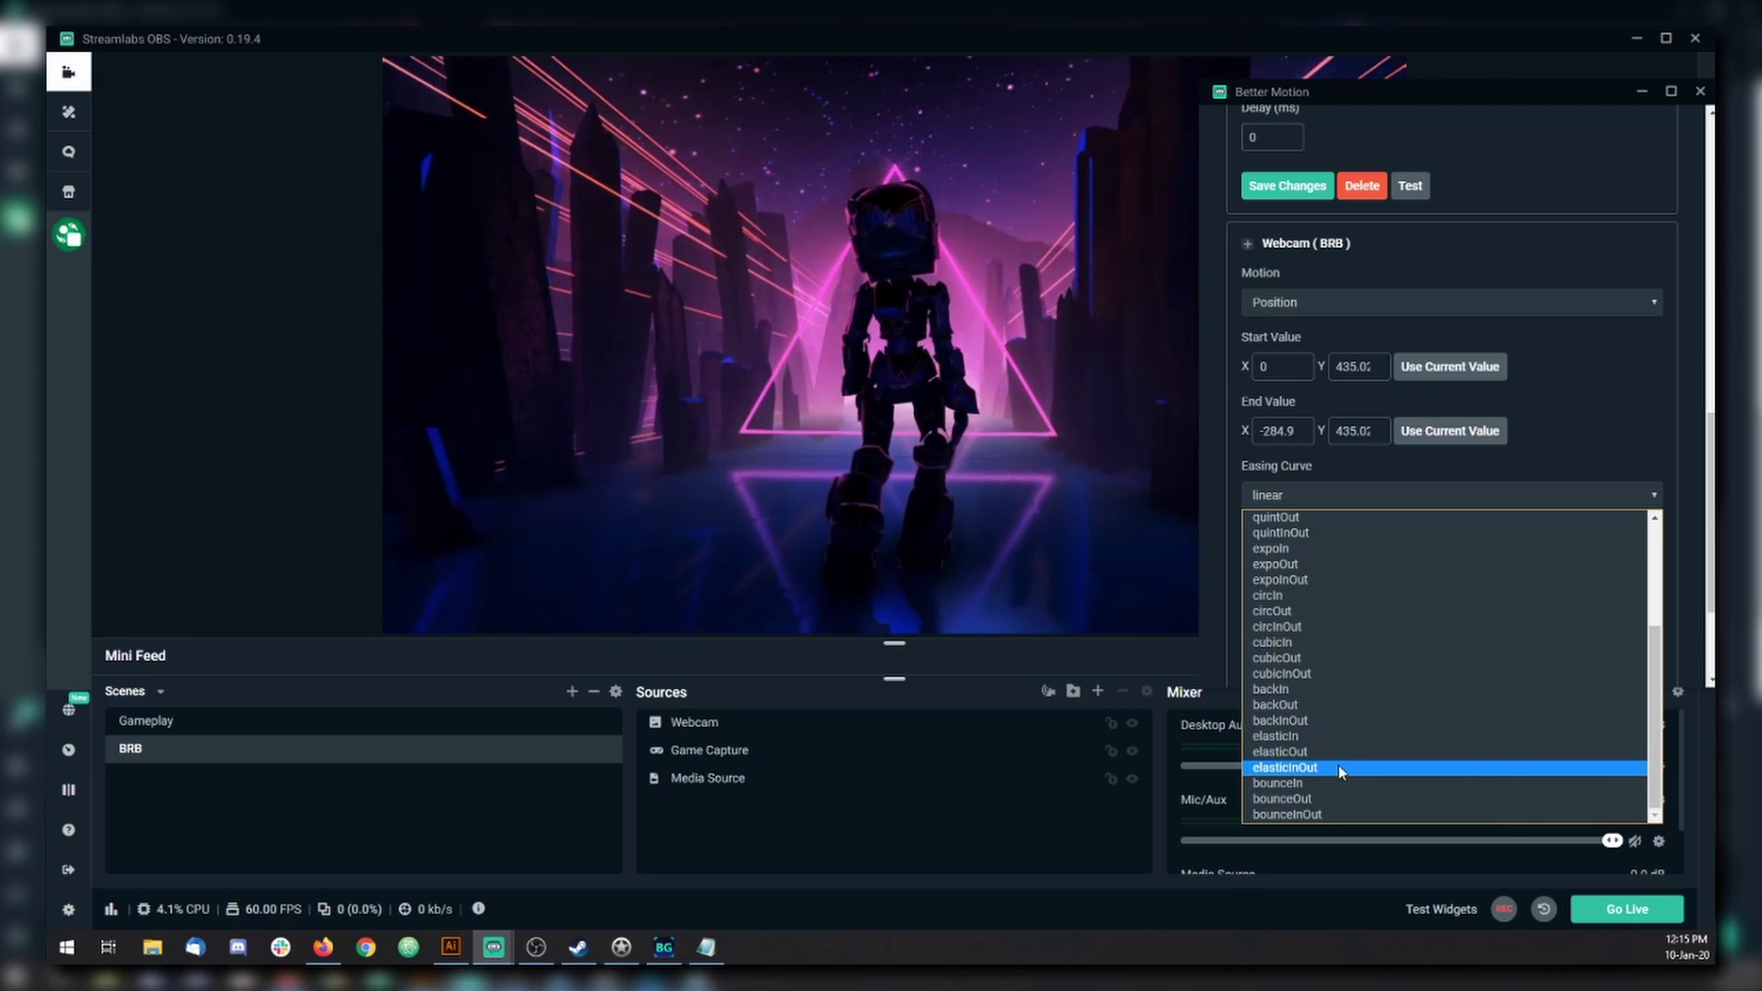
{"action": "left_click", "coordinate": [1324, 719]}
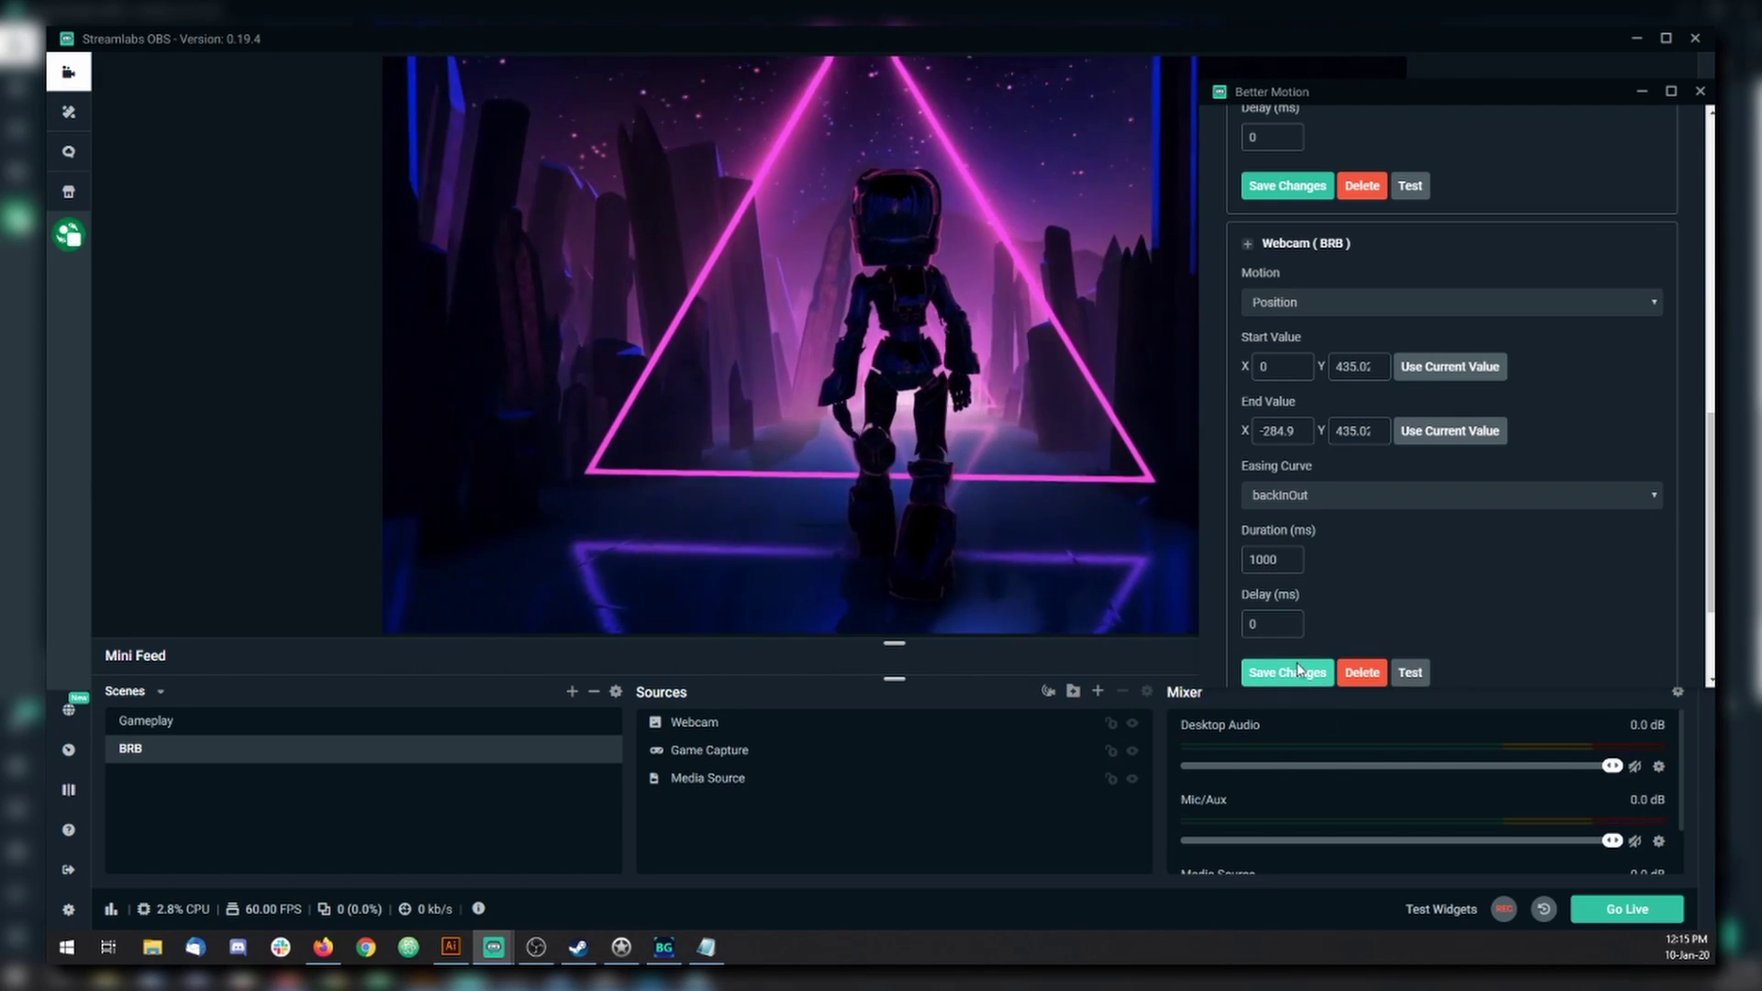
Step: Set the easing curve of the Gameplay scene's Webcam motion to backInOut
{"action": "scroll", "coordinate": [1267, 513], "scroll_direction": "down", "scroll_amount": 2}
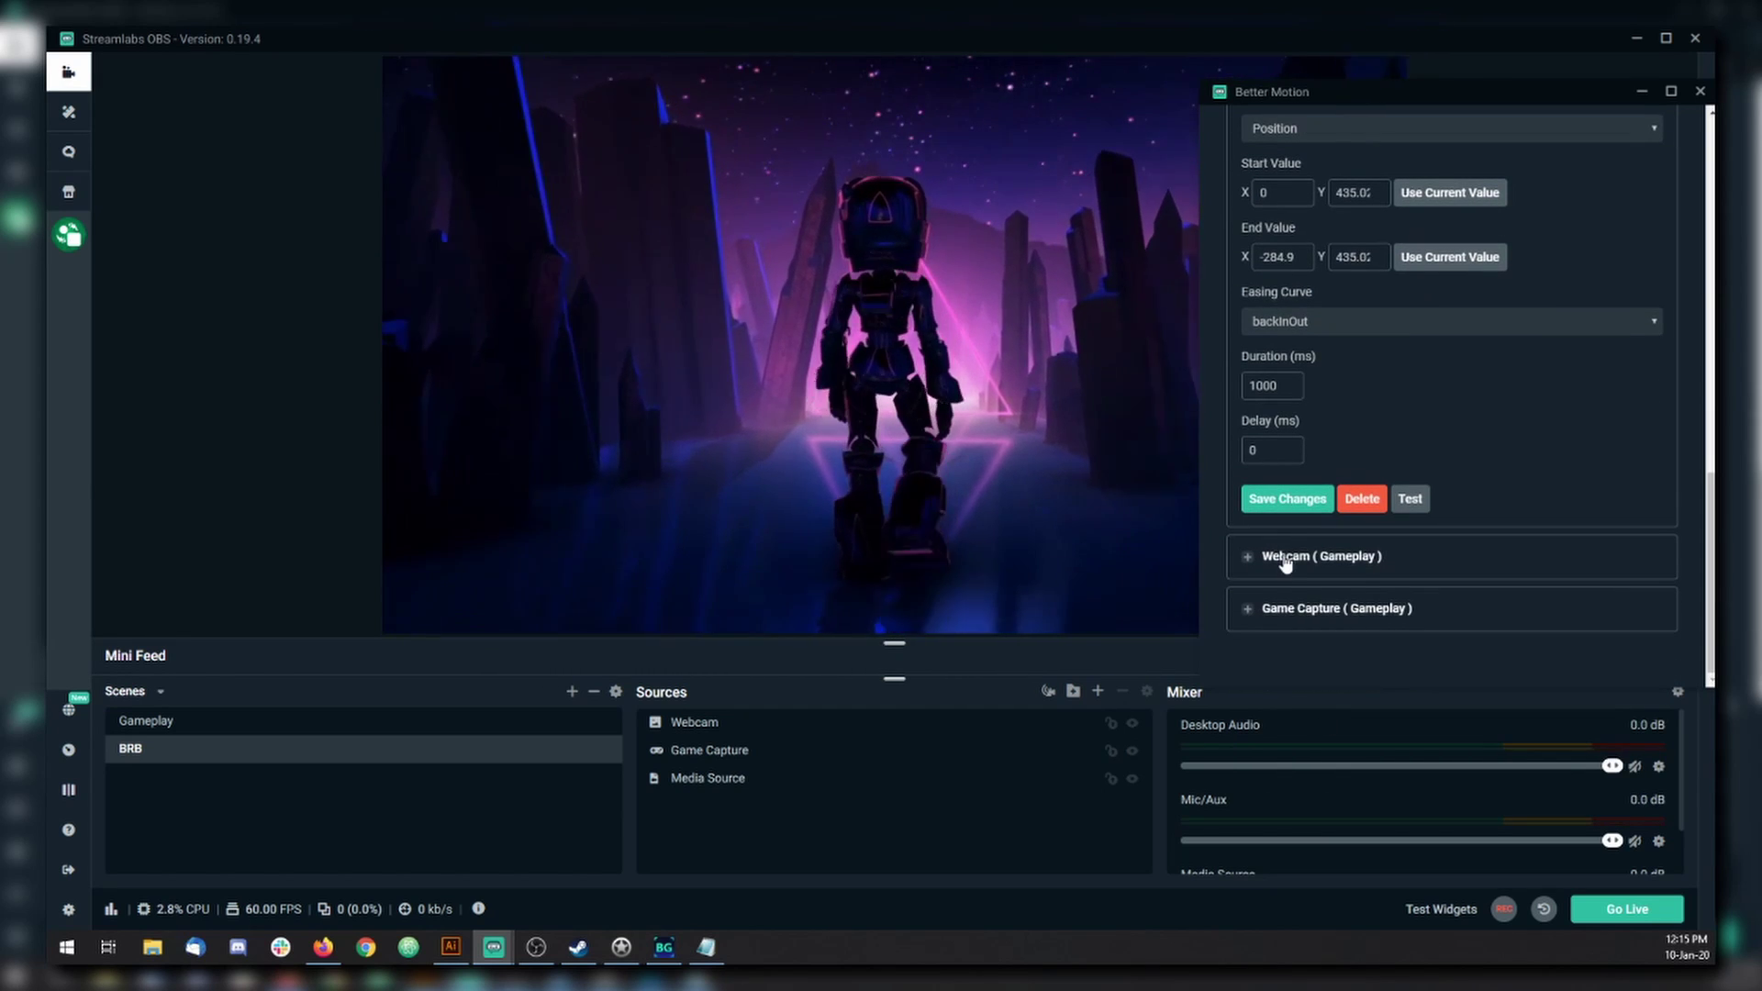
{"action": "left_click", "coordinate": [1284, 557]}
{"action": "scroll", "coordinate": [1280, 555], "scroll_direction": "down", "scroll_amount": 5}
{"action": "left_click", "coordinate": [1319, 374]}
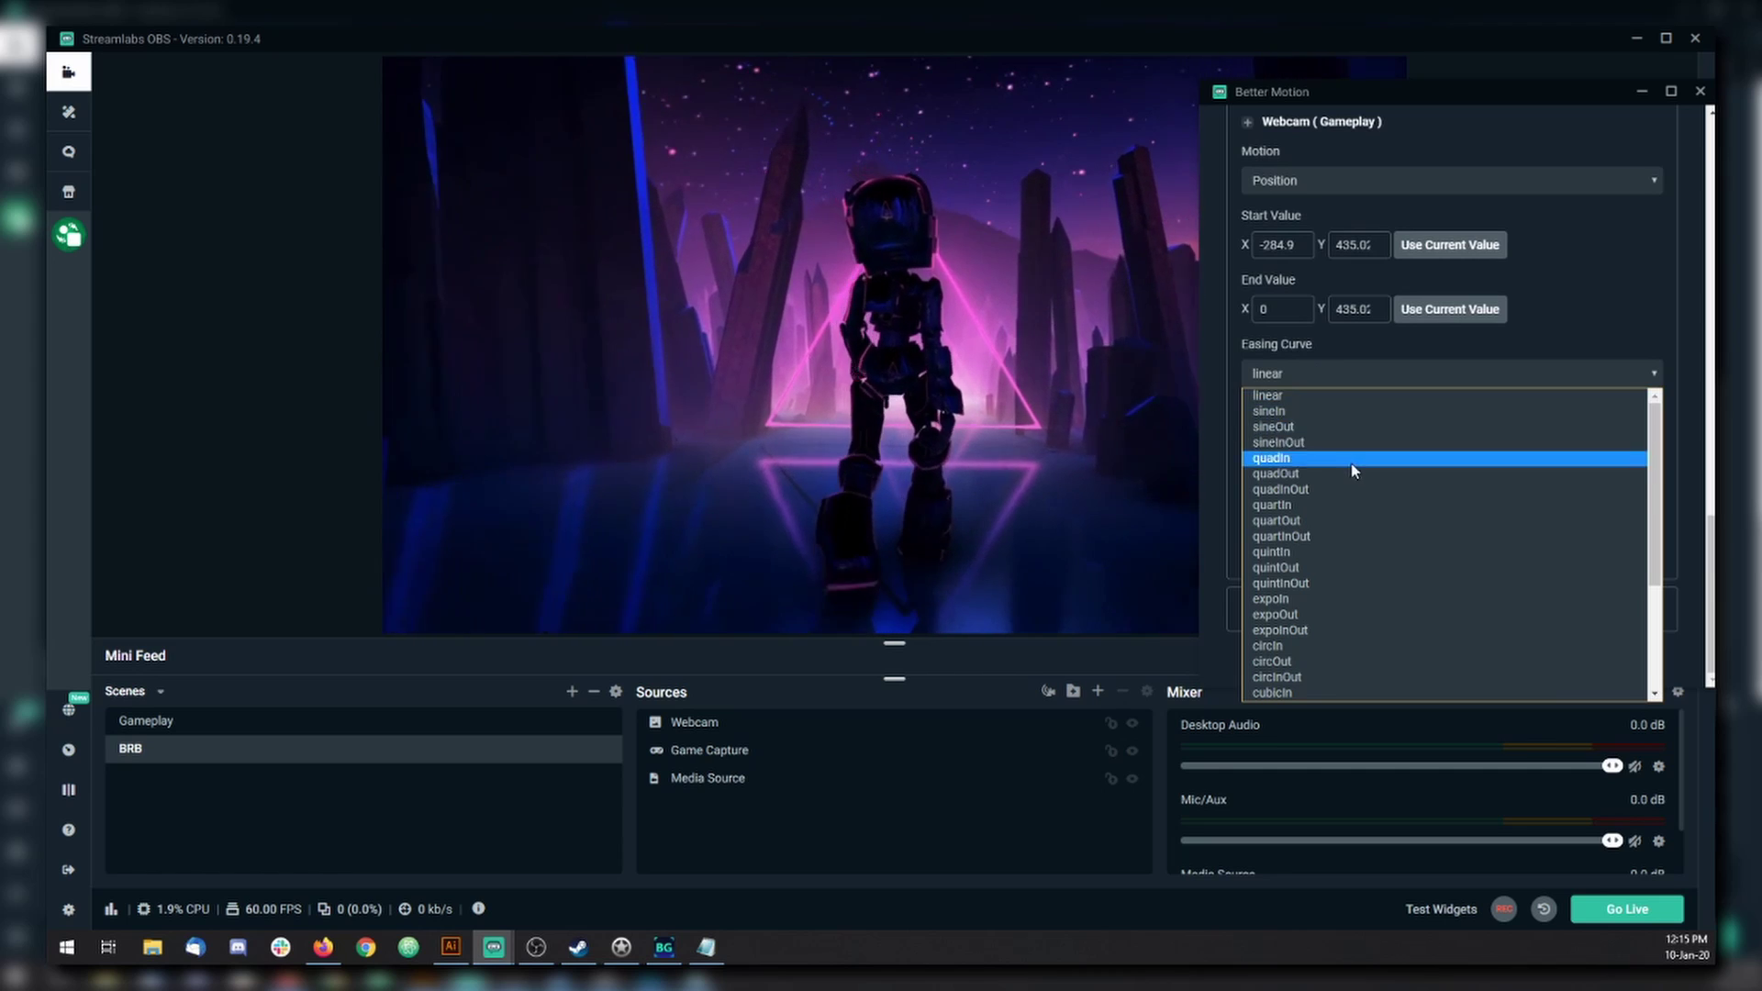
{"action": "scroll", "coordinate": [1340, 495], "scroll_direction": "down", "scroll_amount": 4}
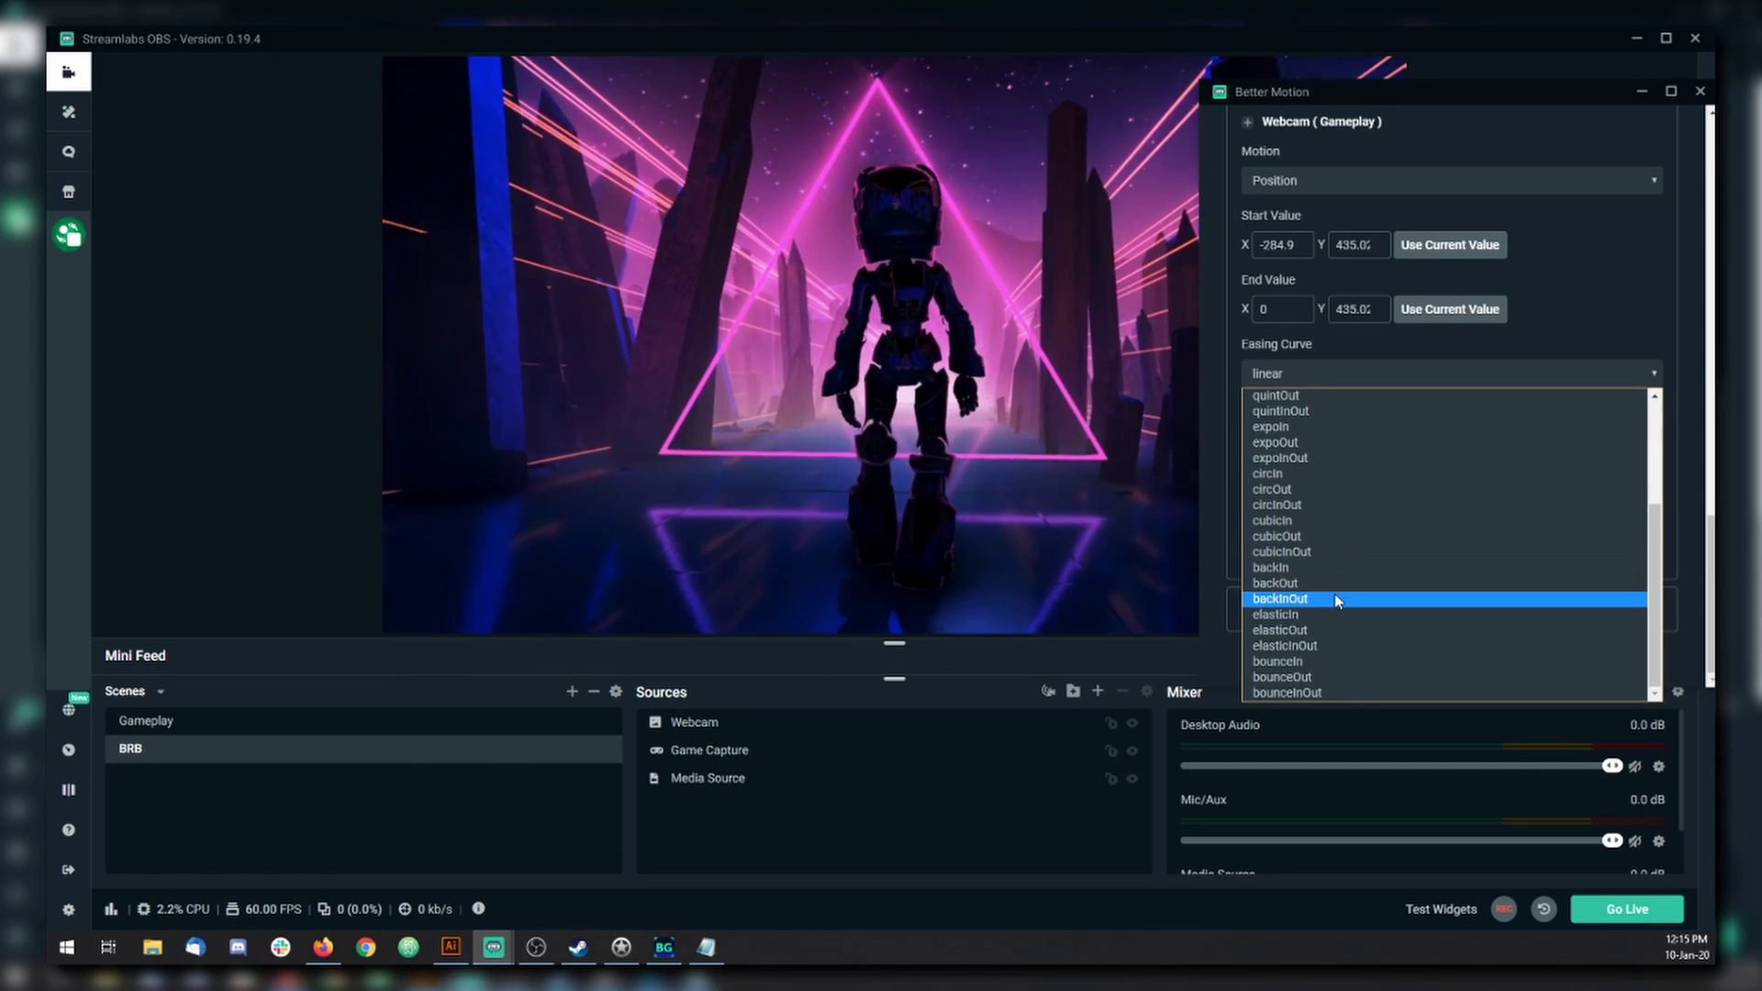
{"action": "left_click", "coordinate": [1333, 599]}
Step: Set the easing curve of the Gameplay scene's Game Capture motion to backInOut and save the changes
{"action": "left_click", "coordinate": [1307, 618]}
{"action": "scroll", "coordinate": [1358, 551], "scroll_direction": "down", "scroll_amount": 5}
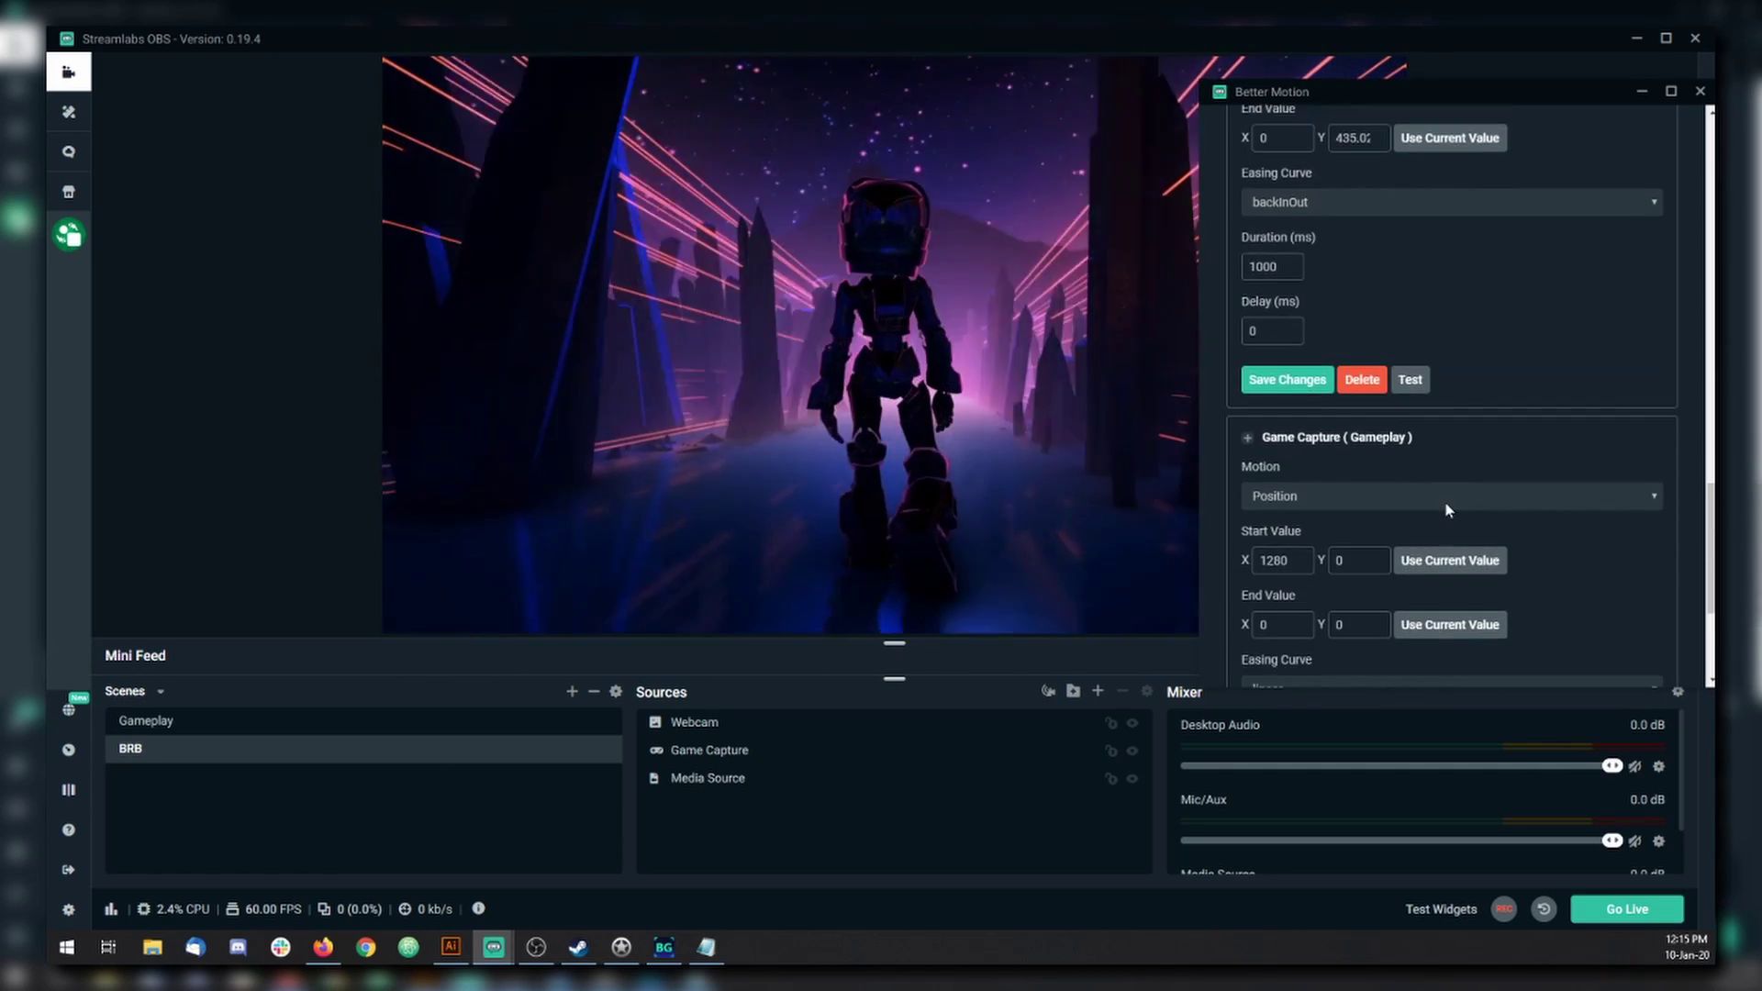
{"action": "left_click", "coordinate": [1422, 425]}
{"action": "scroll", "coordinate": [1375, 506], "scroll_direction": "down", "scroll_amount": 4}
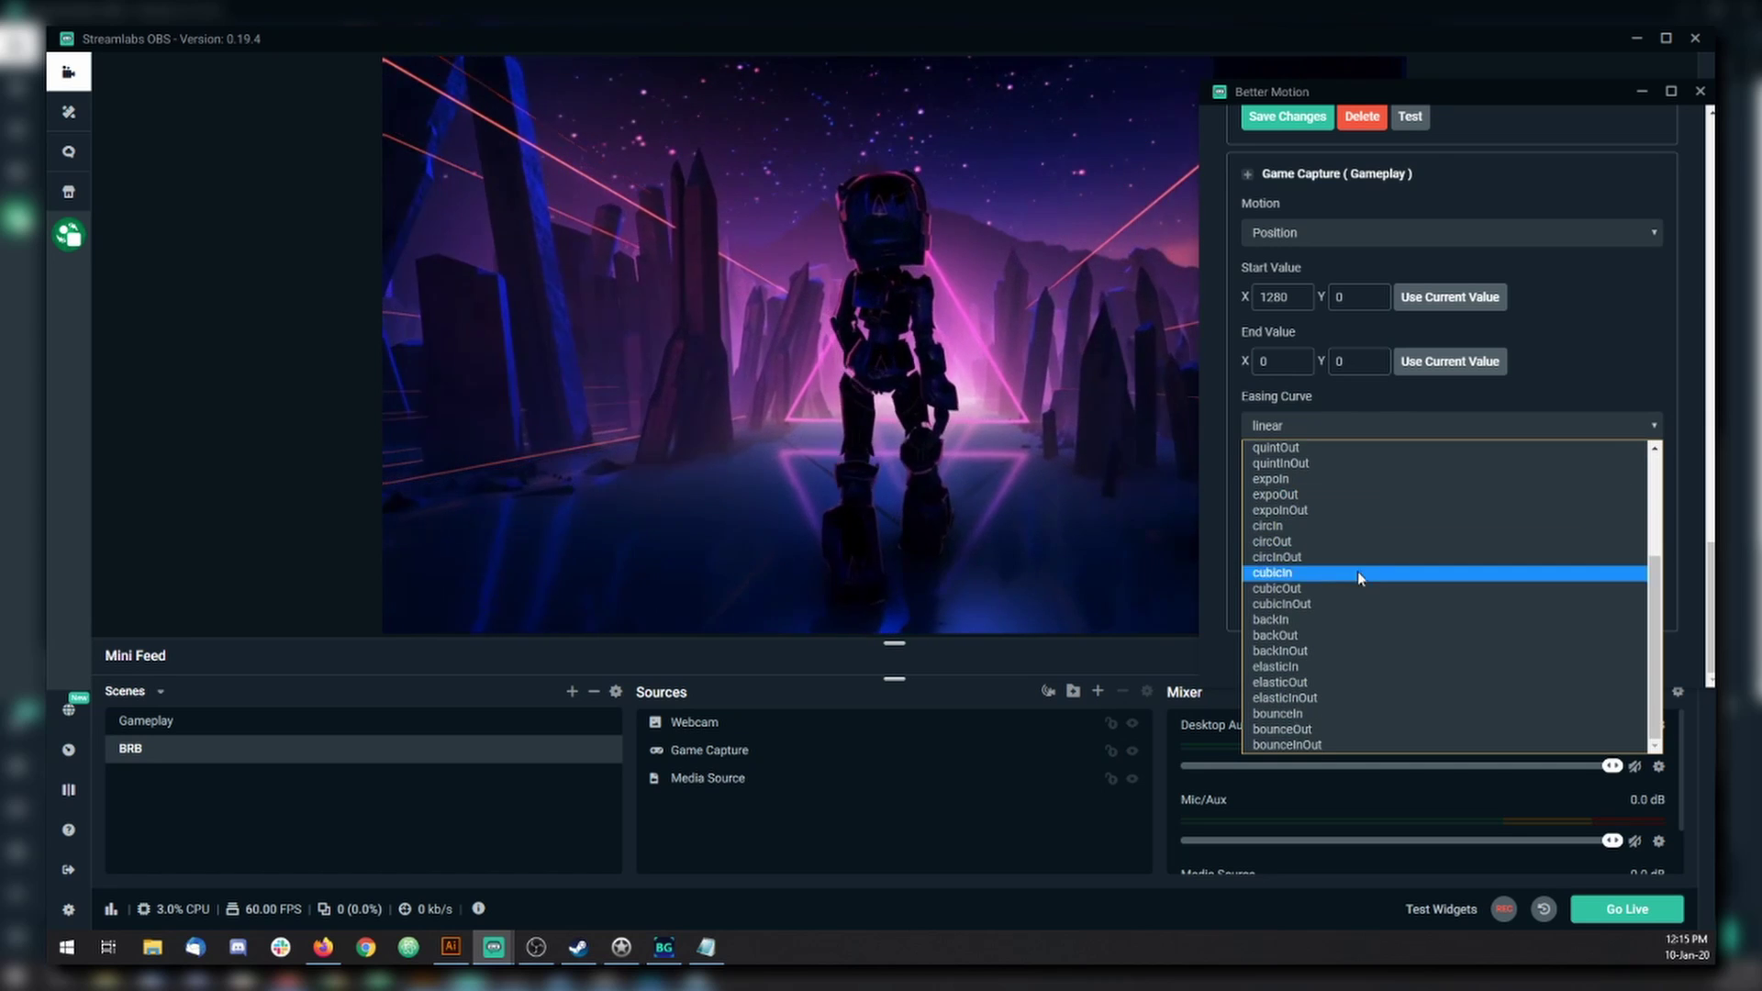
{"action": "left_click", "coordinate": [1338, 647]}
{"action": "left_click", "coordinate": [1288, 603]}
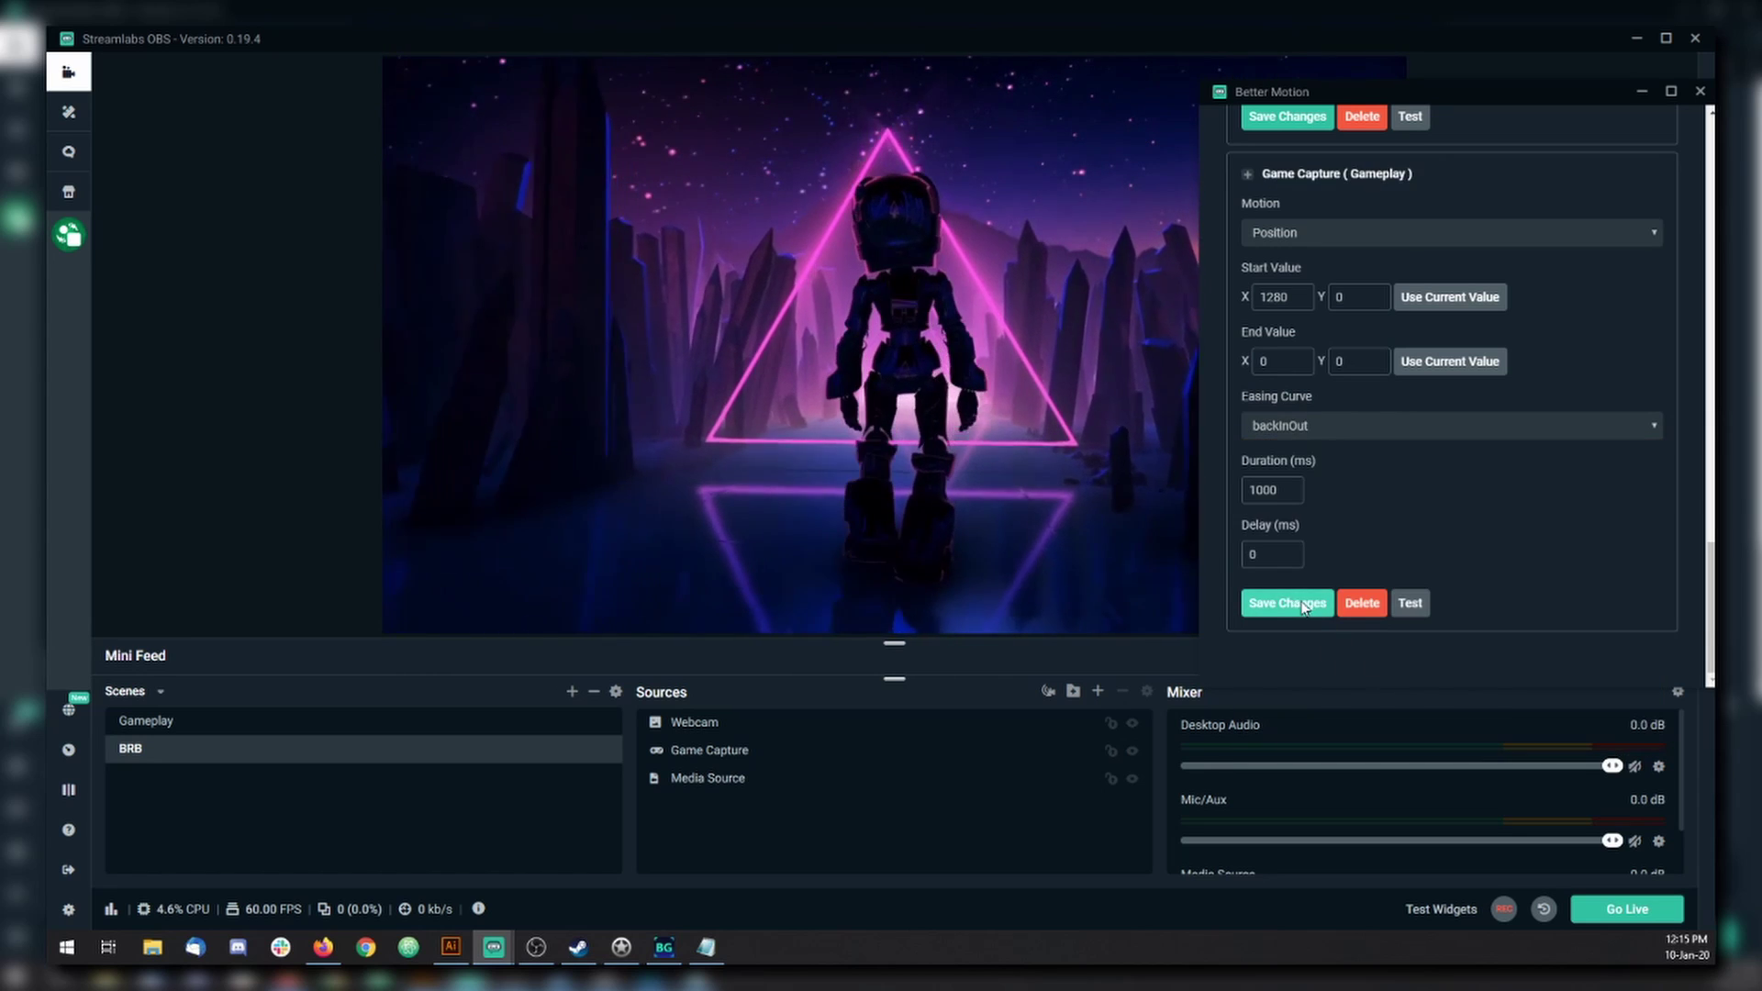
Step: Switch repeatedly between the Gameplay and BRB scenes to preview the backInOut animations, ending on Gameplay
{"action": "left_click", "coordinate": [154, 735]}
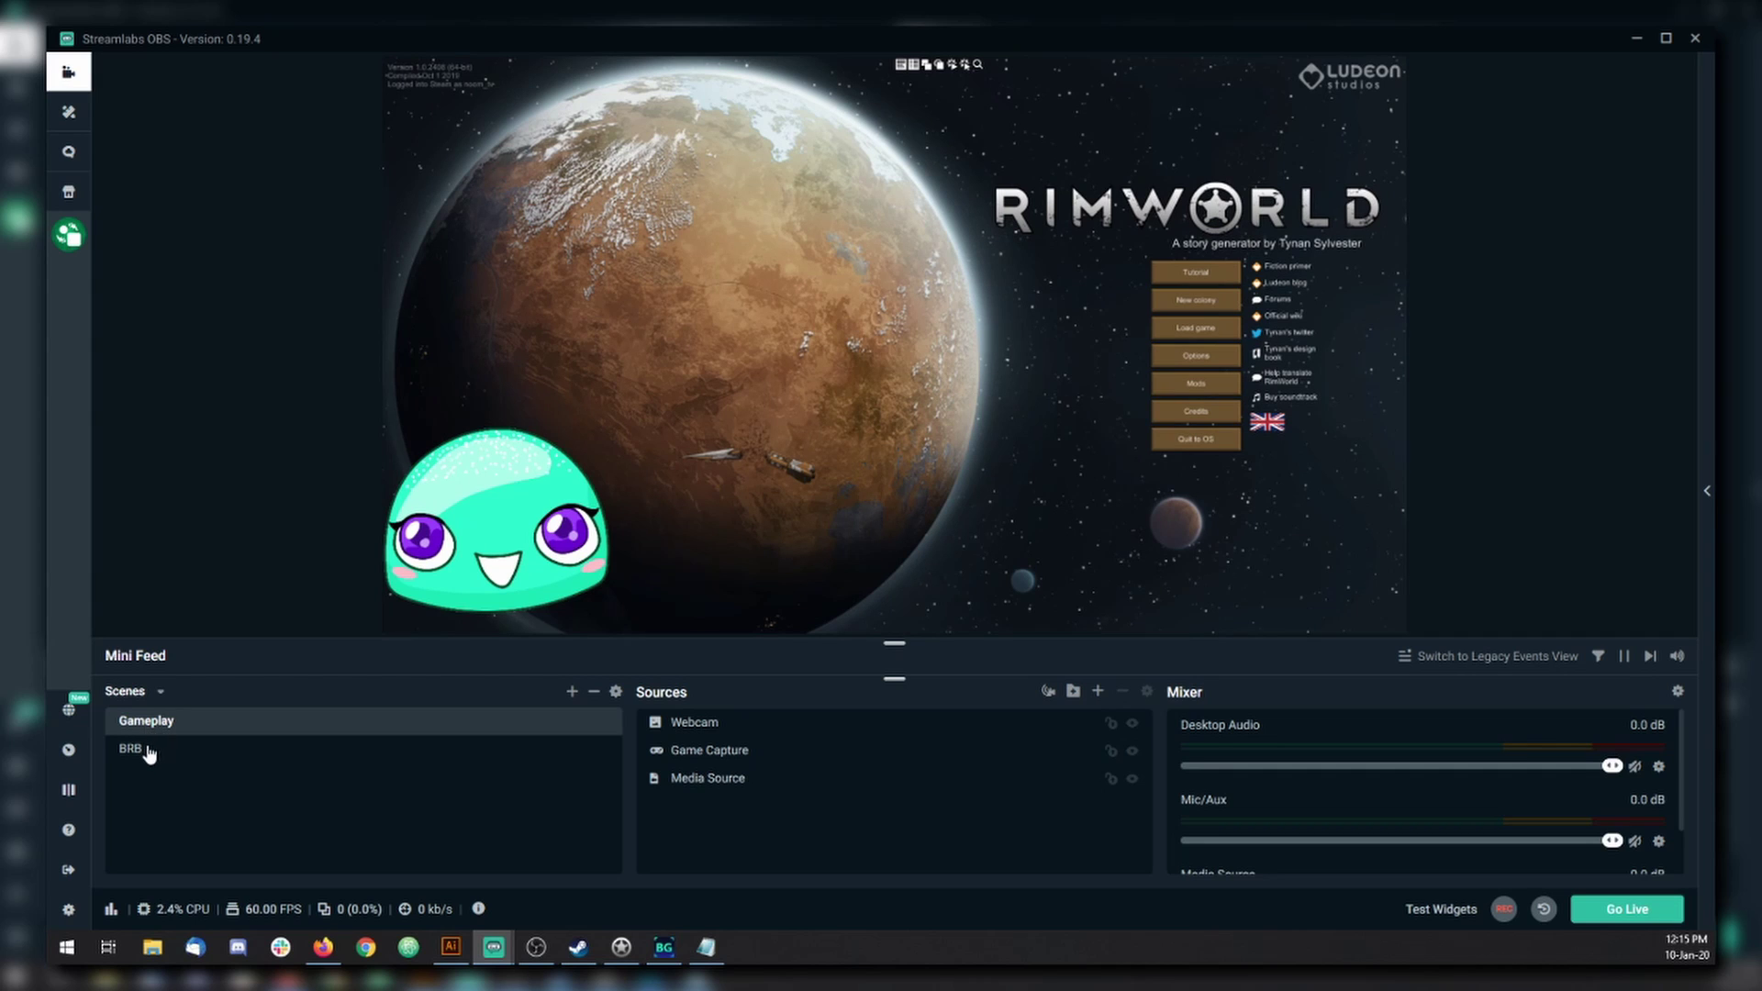
{"action": "left_click", "coordinate": [138, 749]}
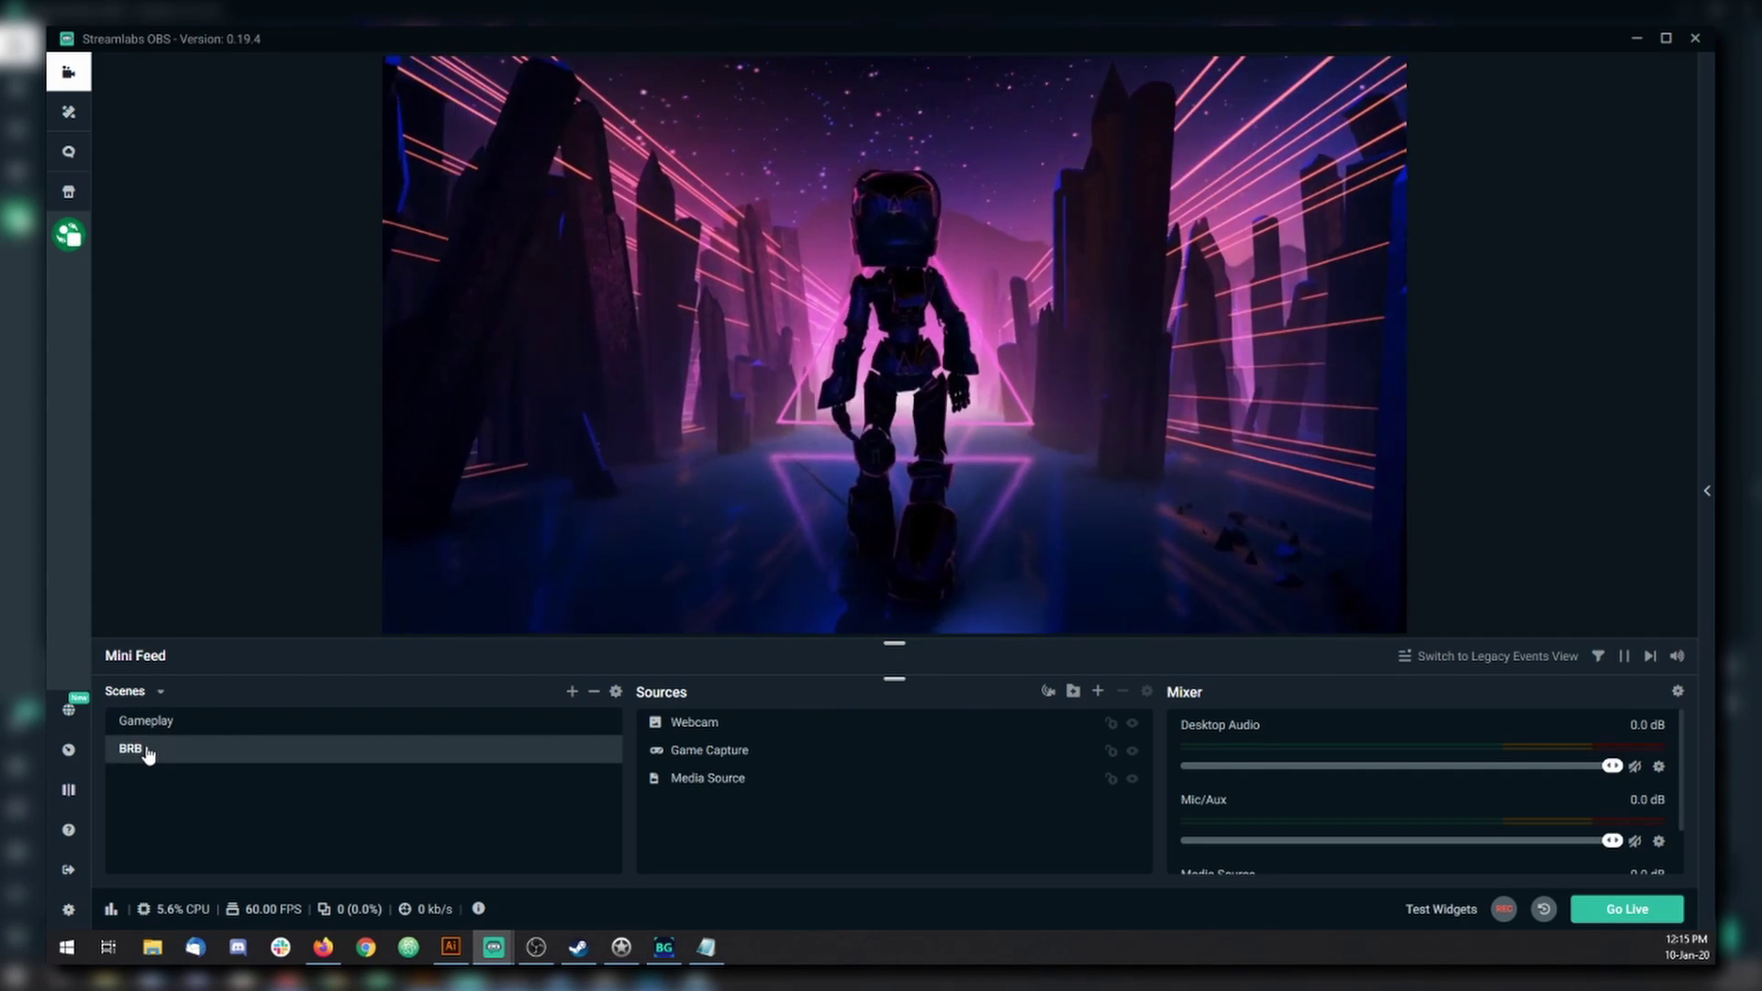
{"action": "left_click", "coordinate": [147, 730]}
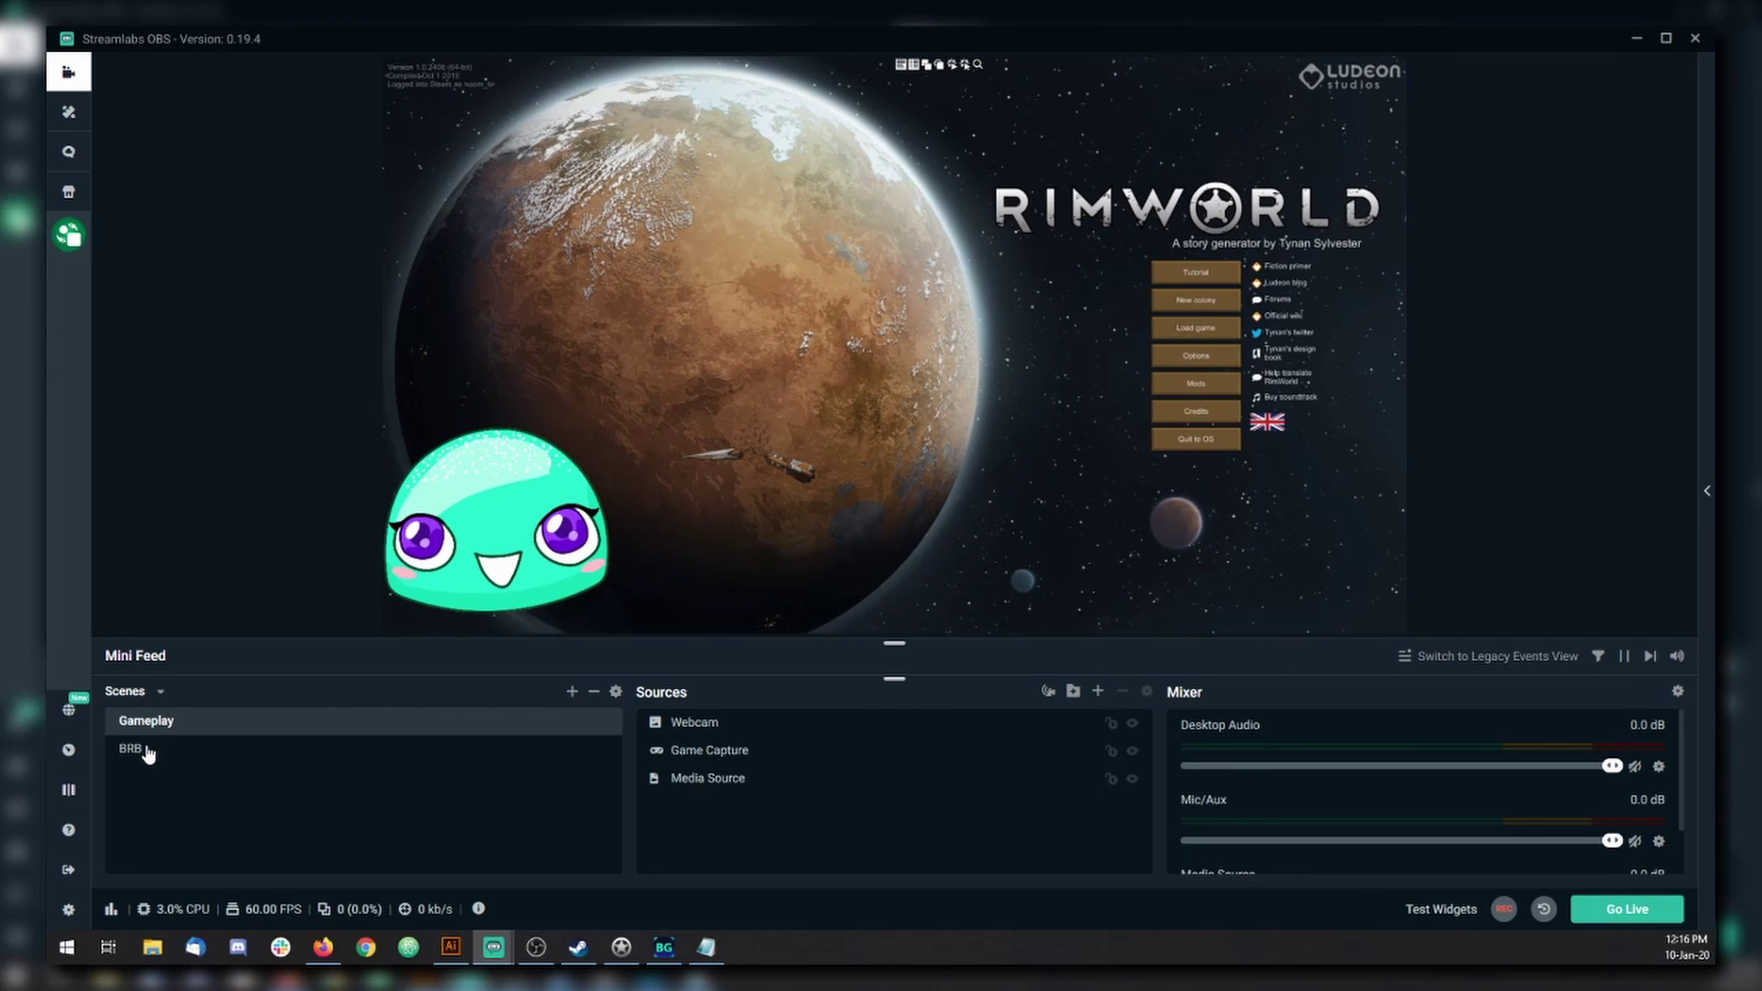
{"action": "left_click", "coordinate": [147, 752]}
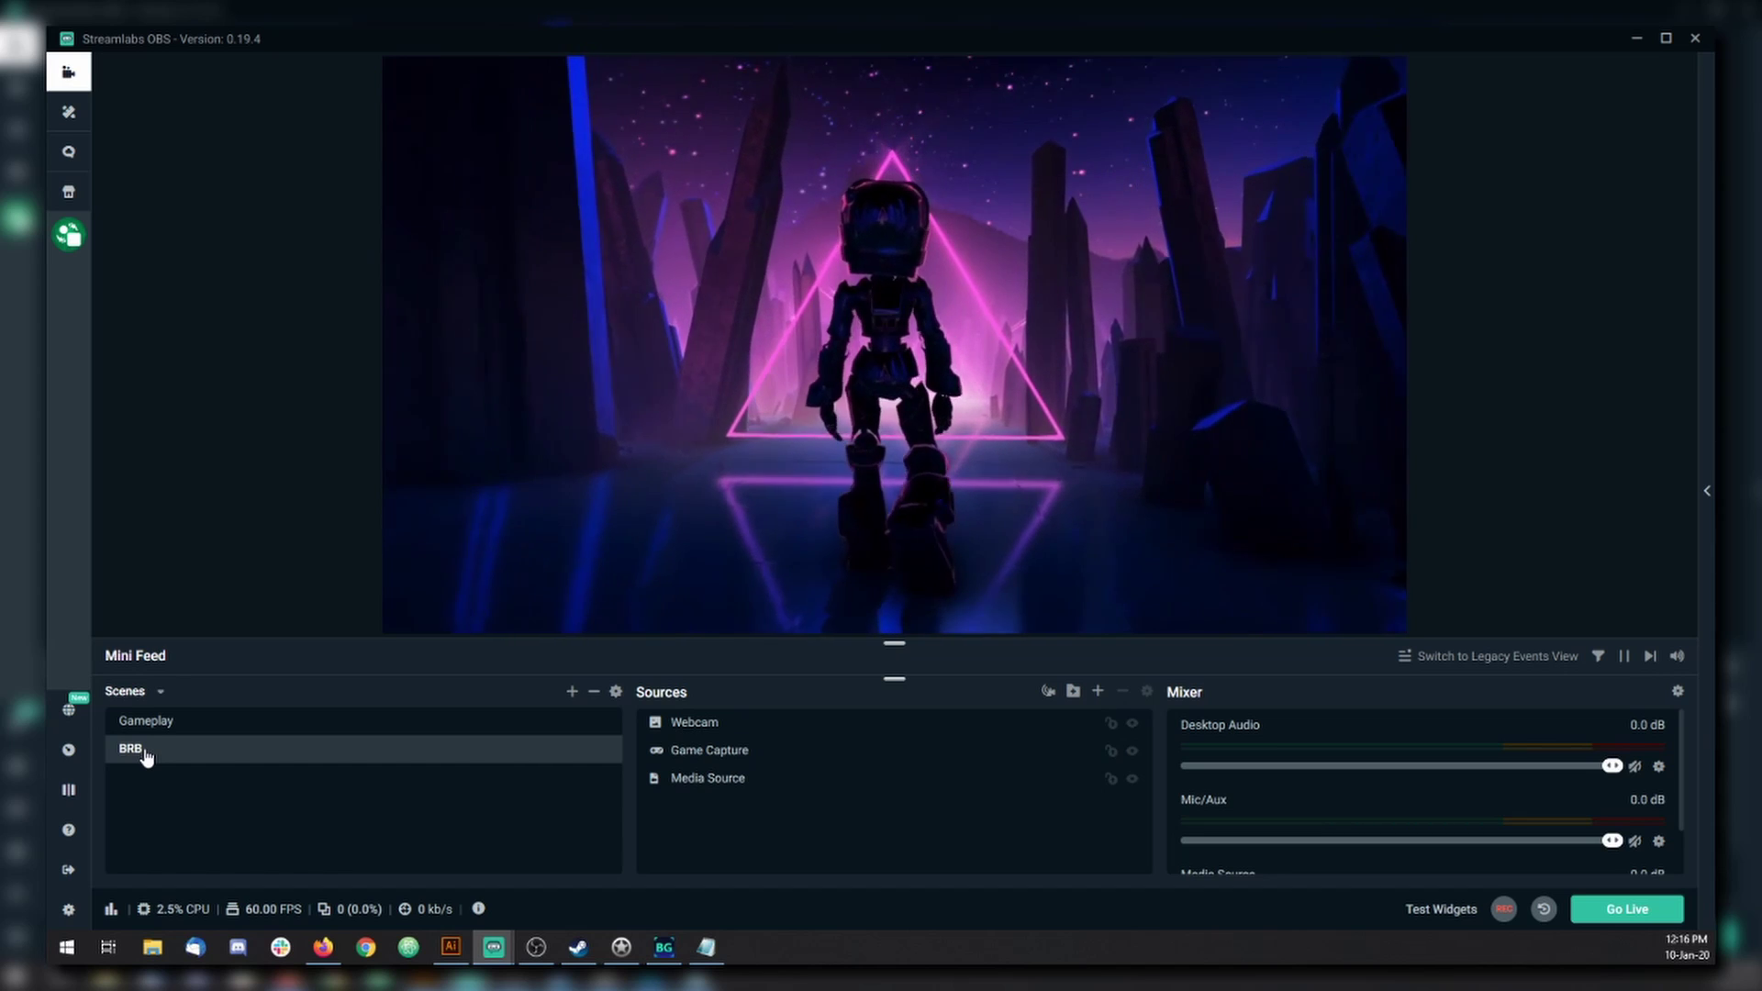
{"action": "left_click", "coordinate": [147, 721]}
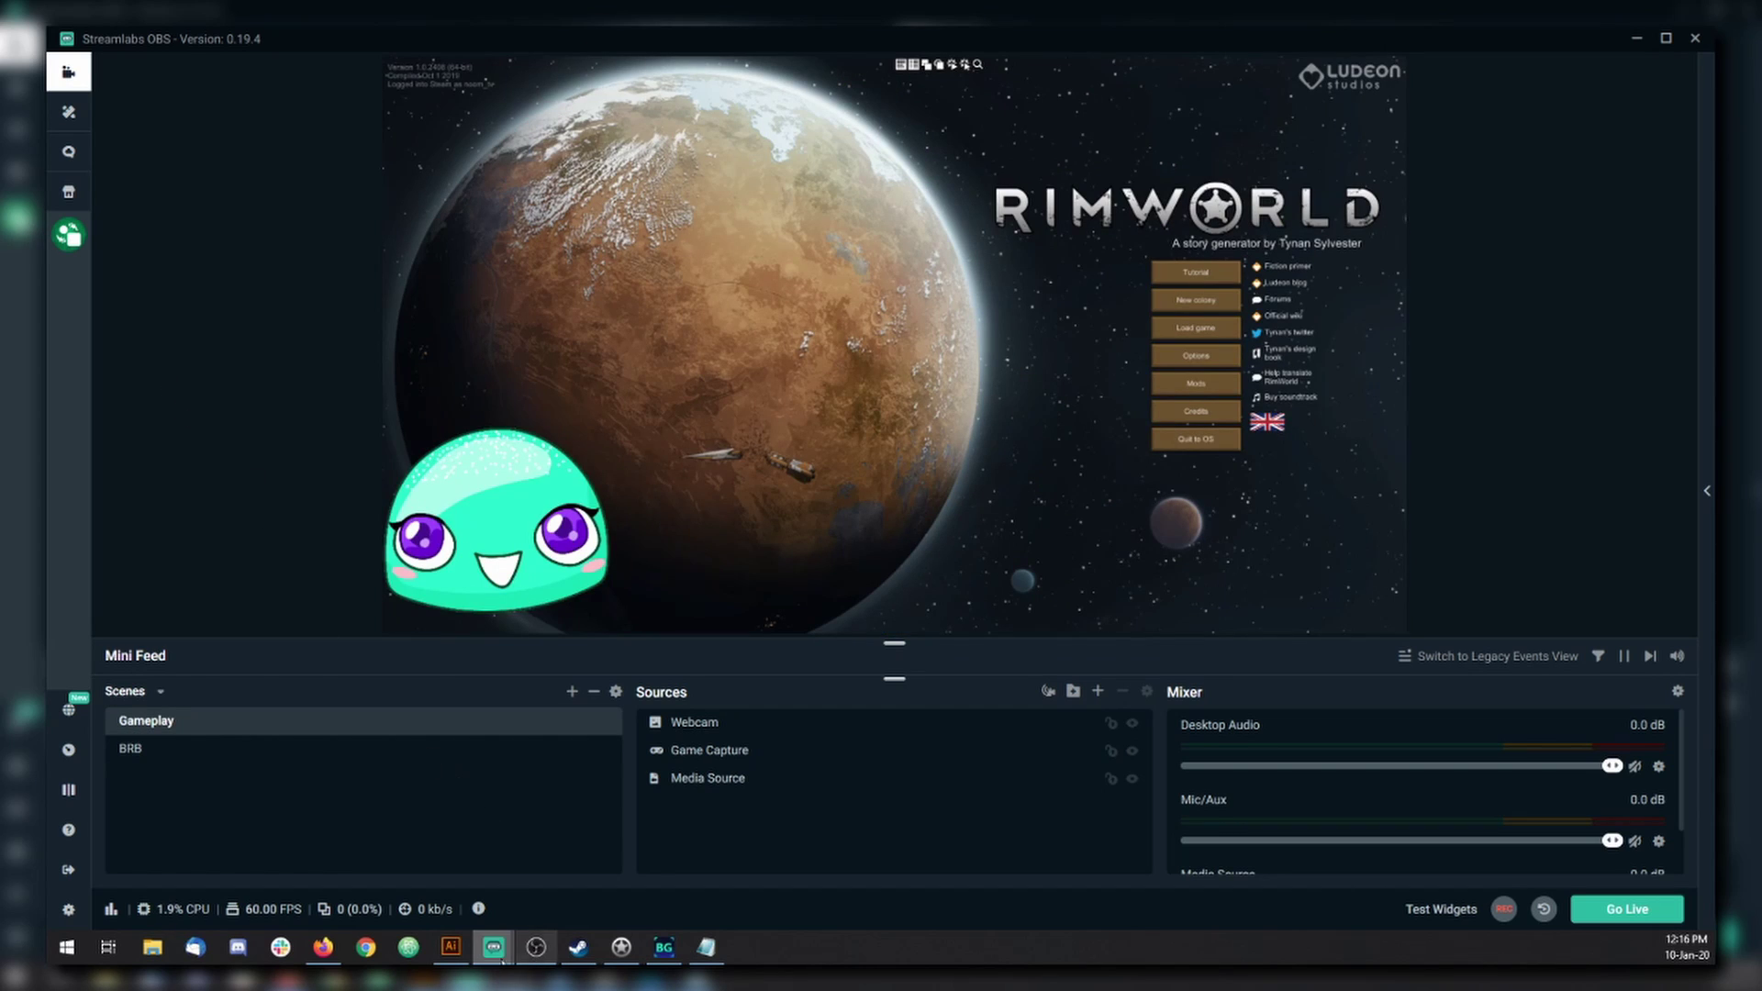
Step: Review the settings of all four motions in Better Motion and return to the main Streamlabs OBS window
{"action": "mouse_move", "coordinate": [493, 947]}
{"action": "left_click", "coordinate": [588, 883]}
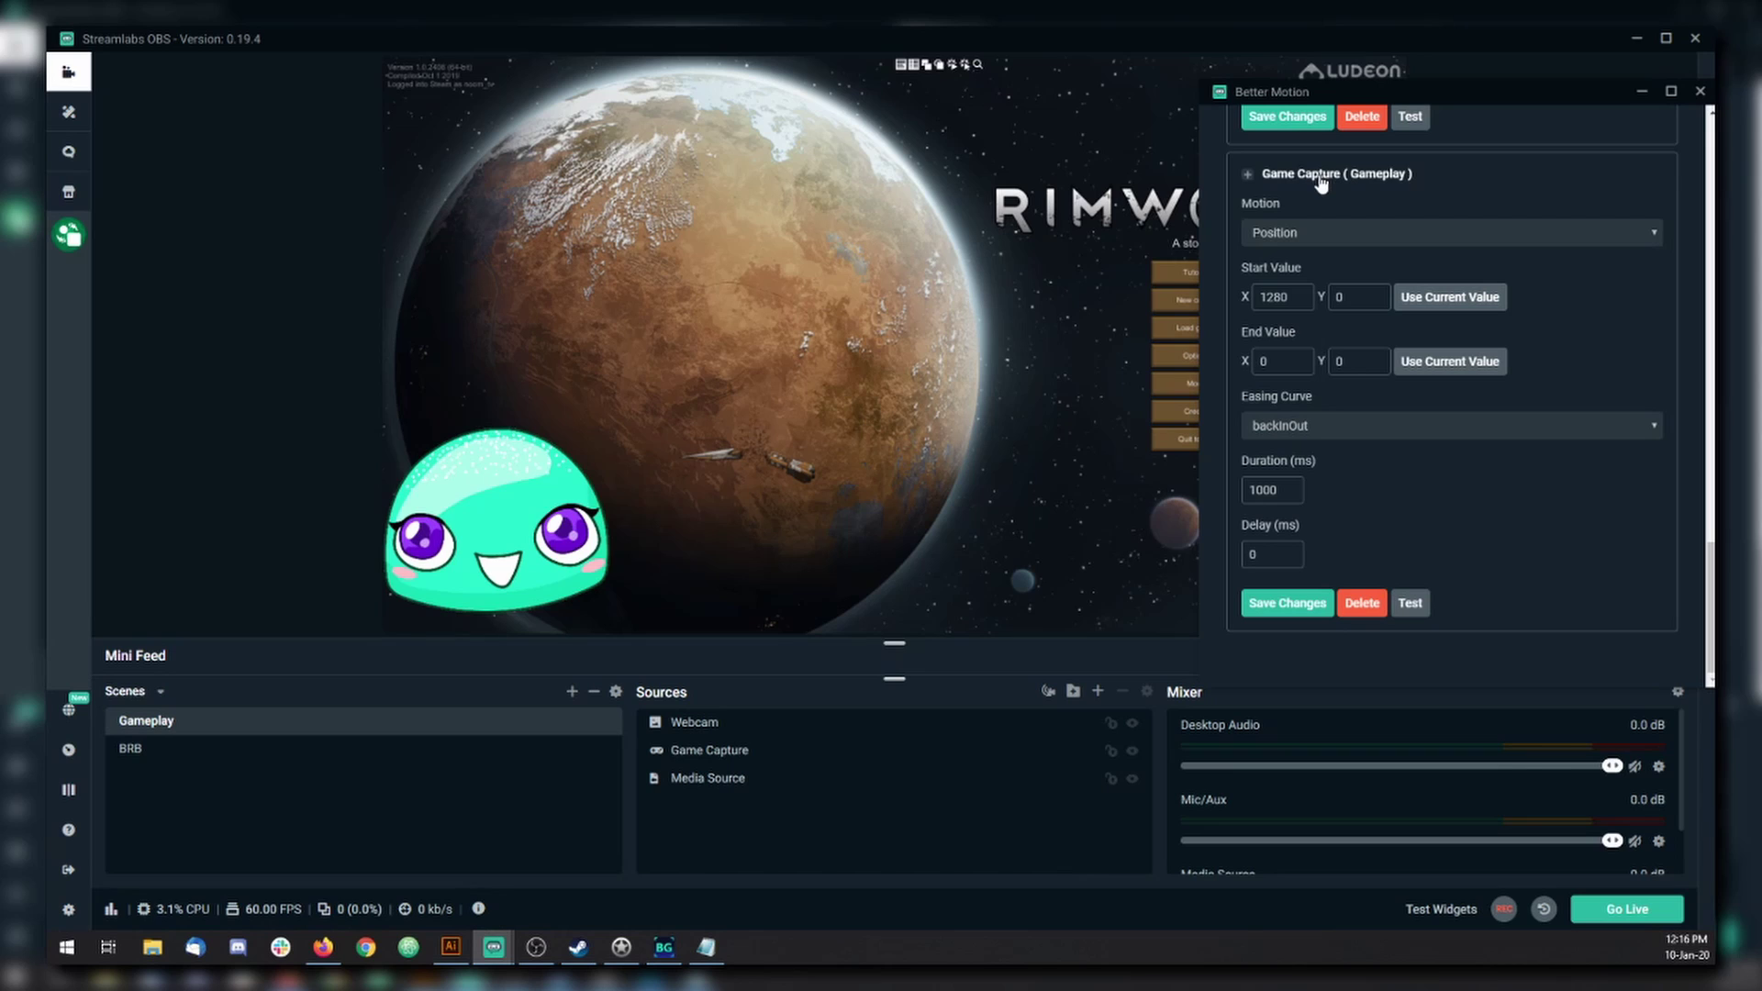
{"action": "scroll", "coordinate": [1319, 189], "scroll_direction": "up", "scroll_amount": 6}
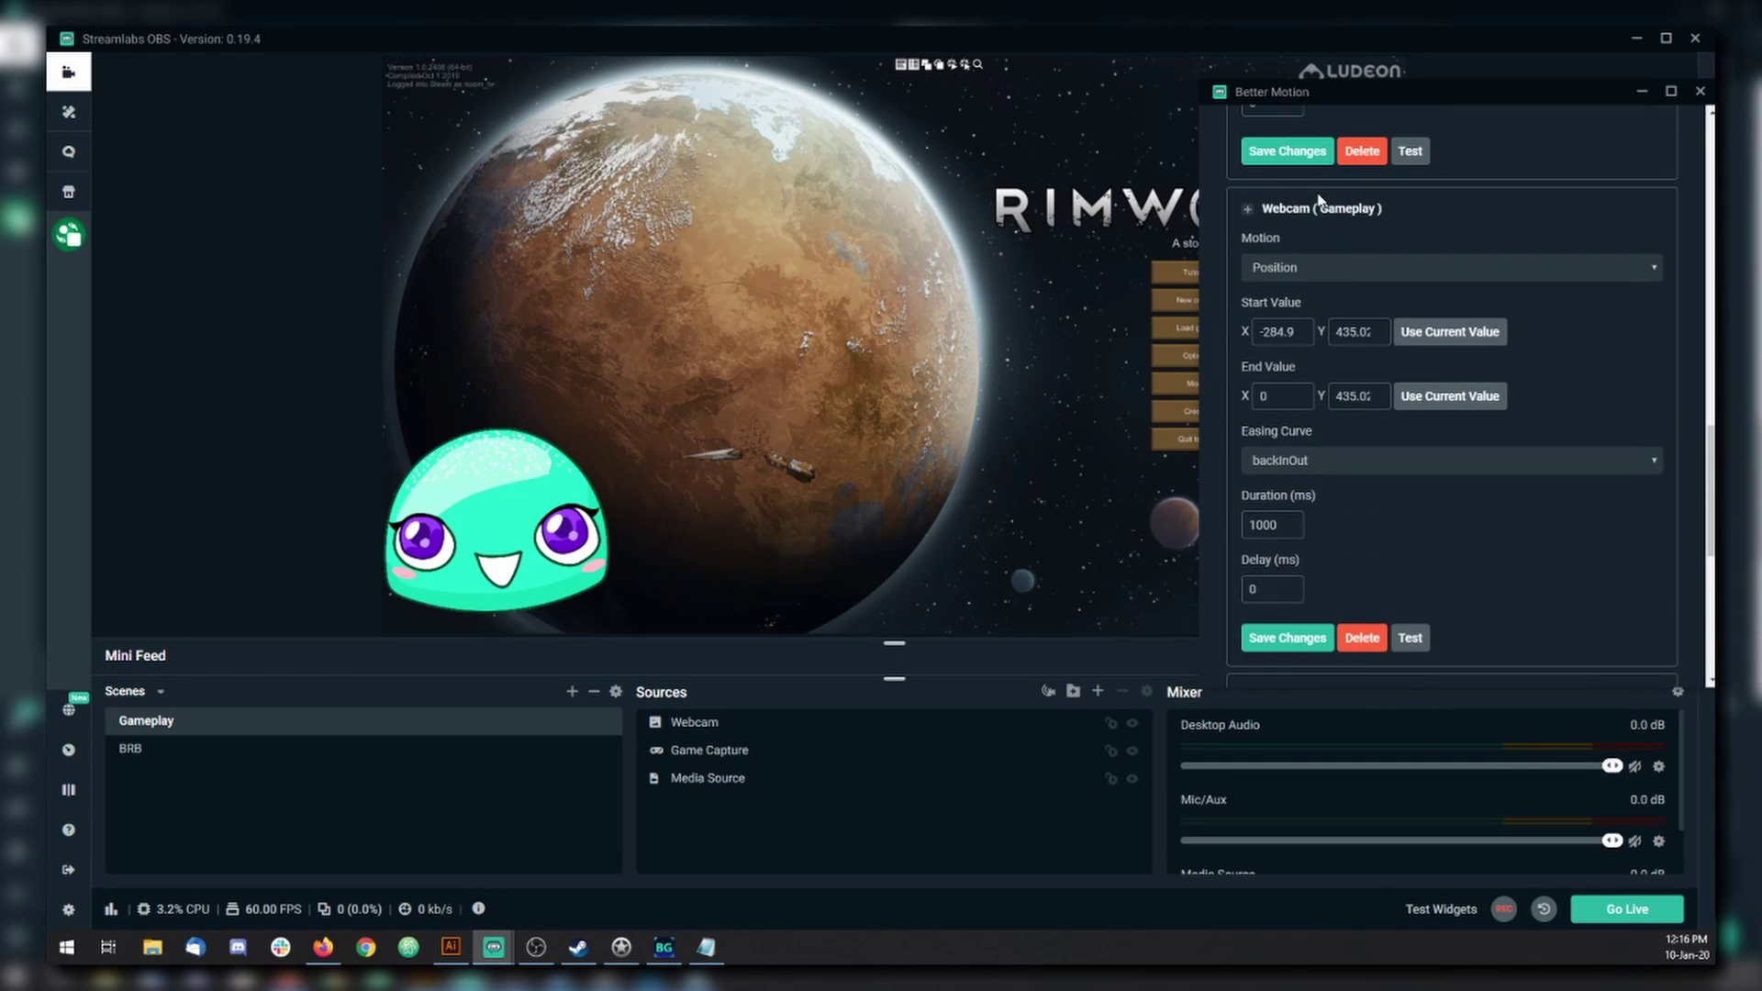
{"action": "scroll", "coordinate": [1320, 207], "scroll_direction": "up", "scroll_amount": 5}
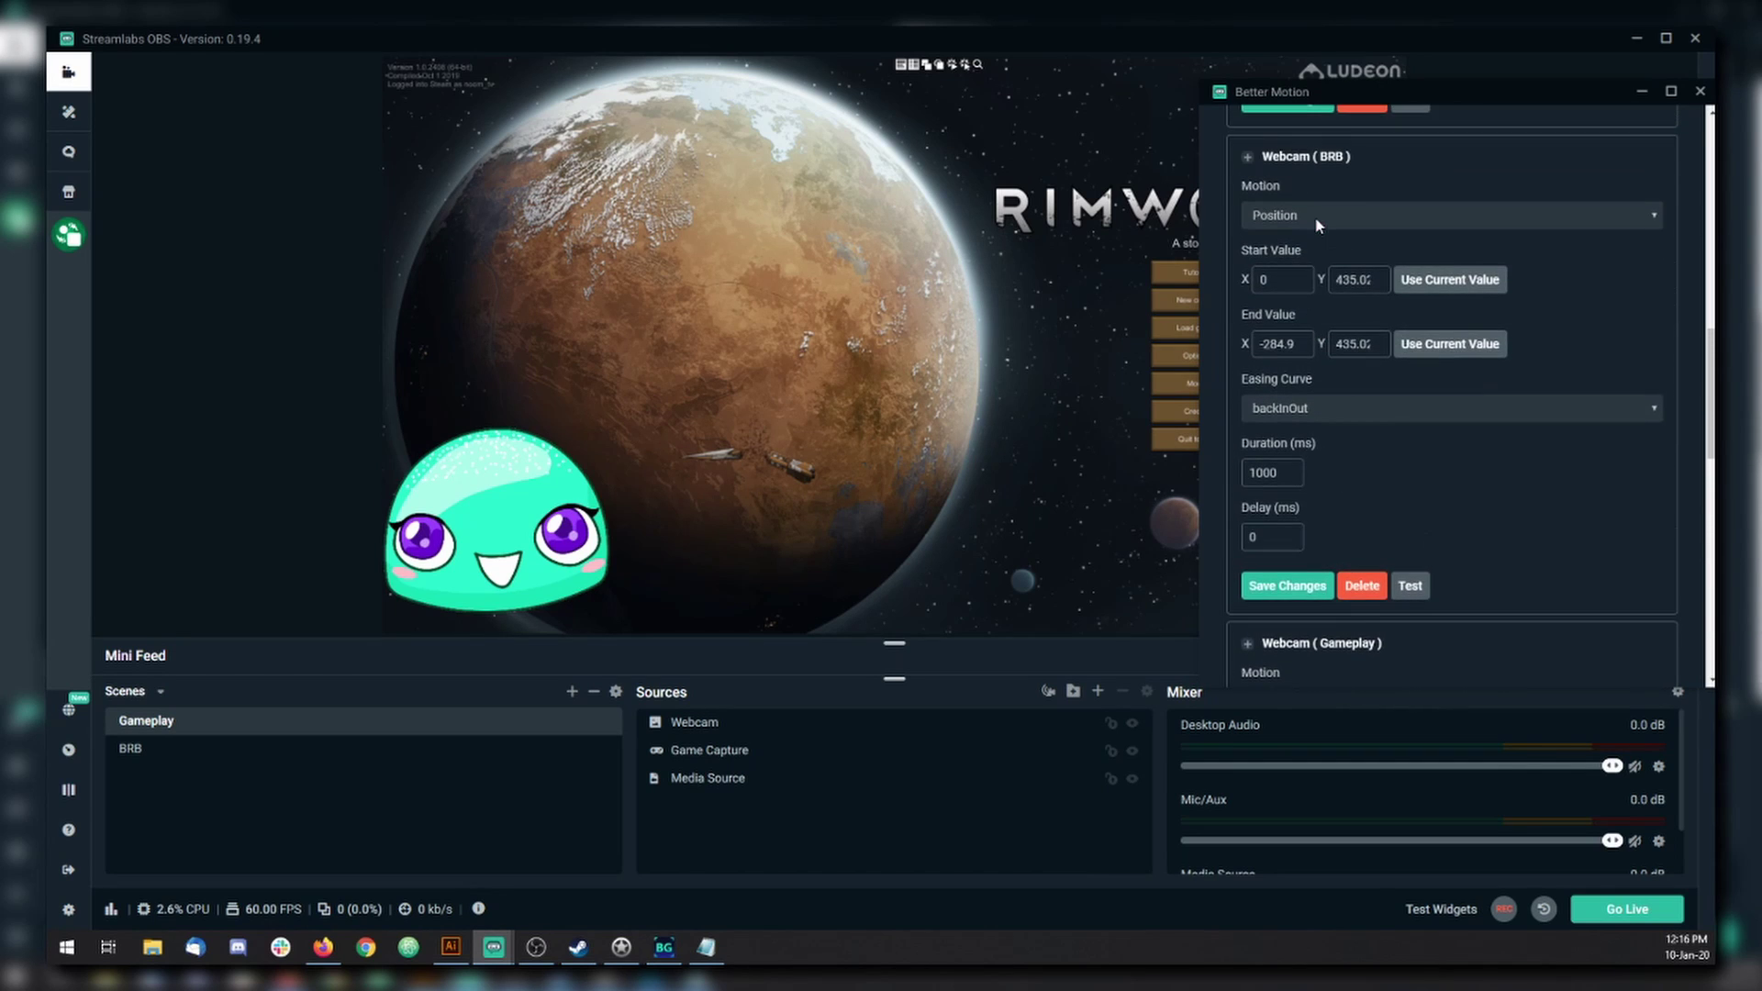
{"action": "scroll", "coordinate": [1317, 225], "scroll_direction": "up", "scroll_amount": 5}
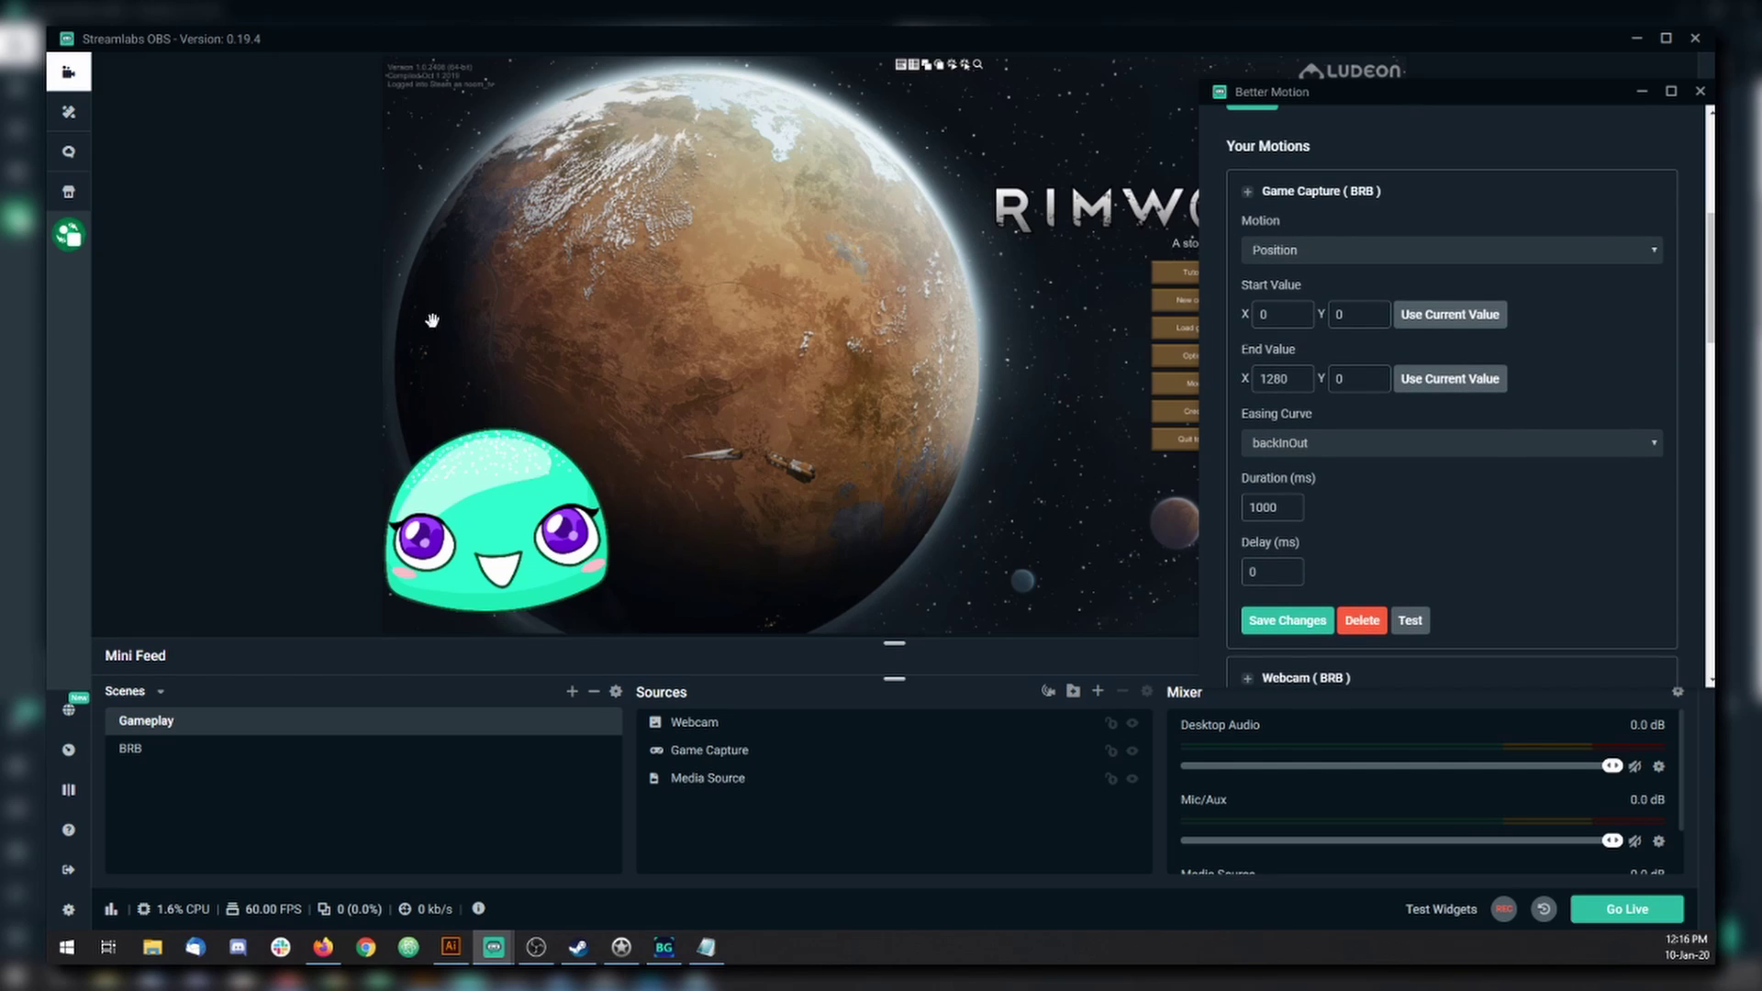
{"action": "left_click", "coordinate": [298, 329]}
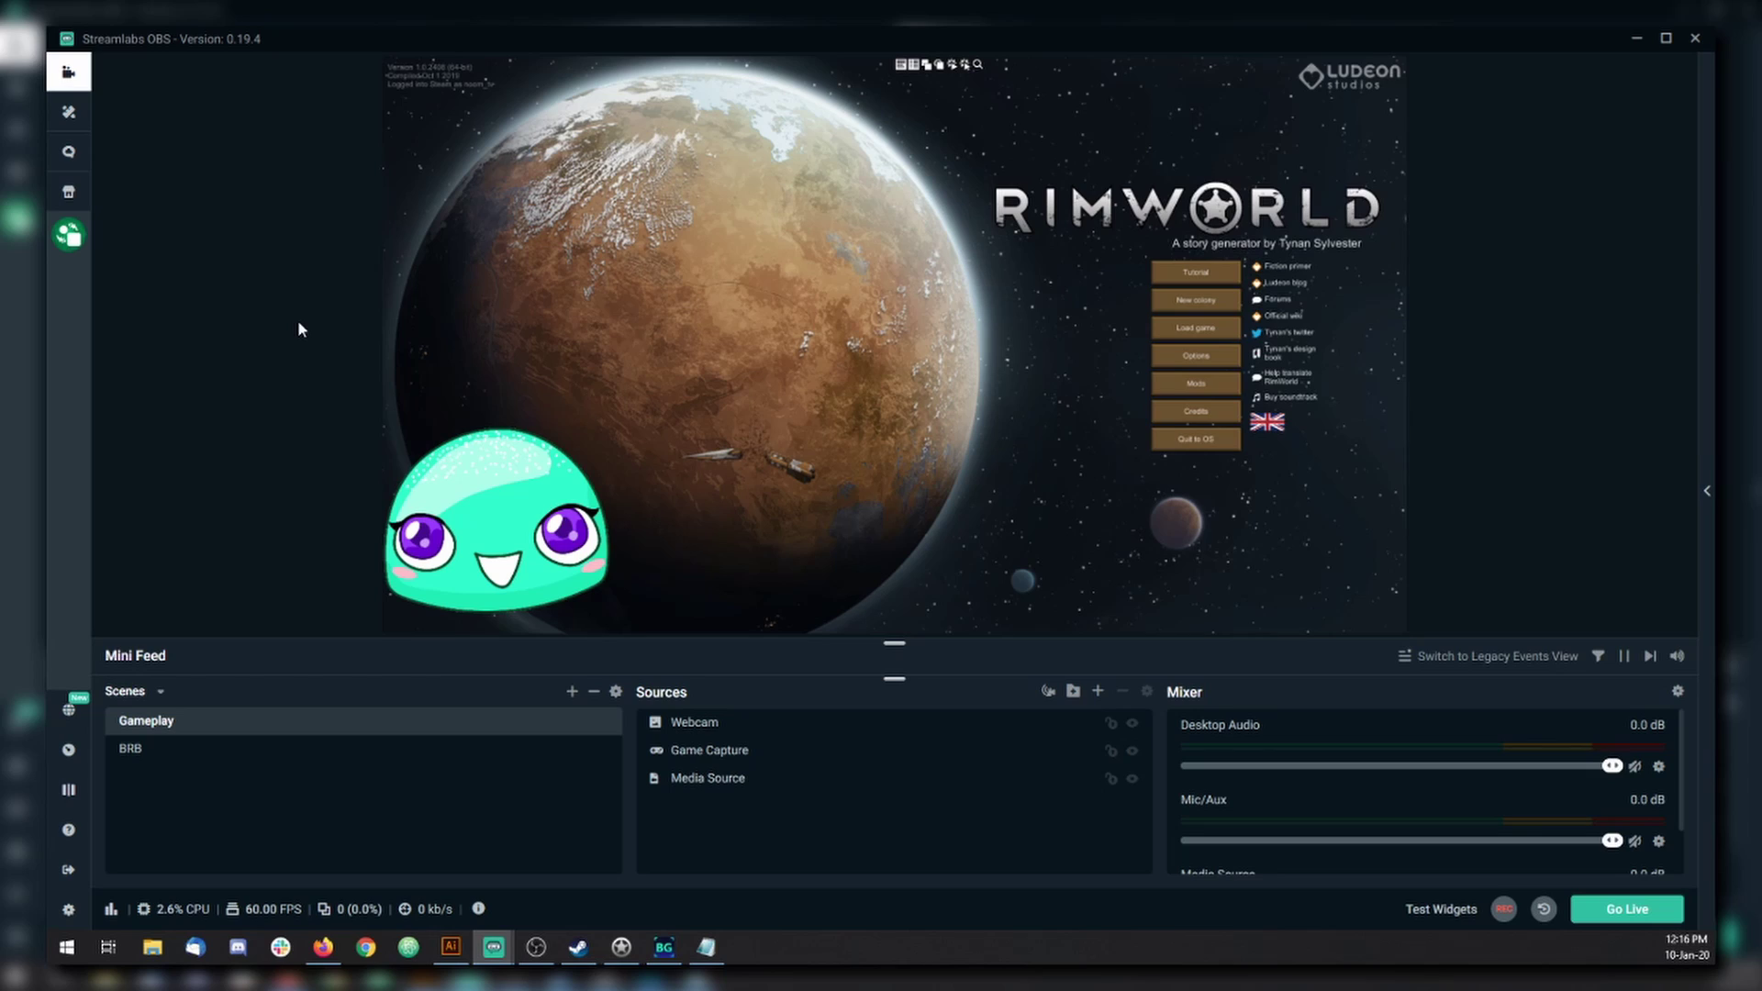